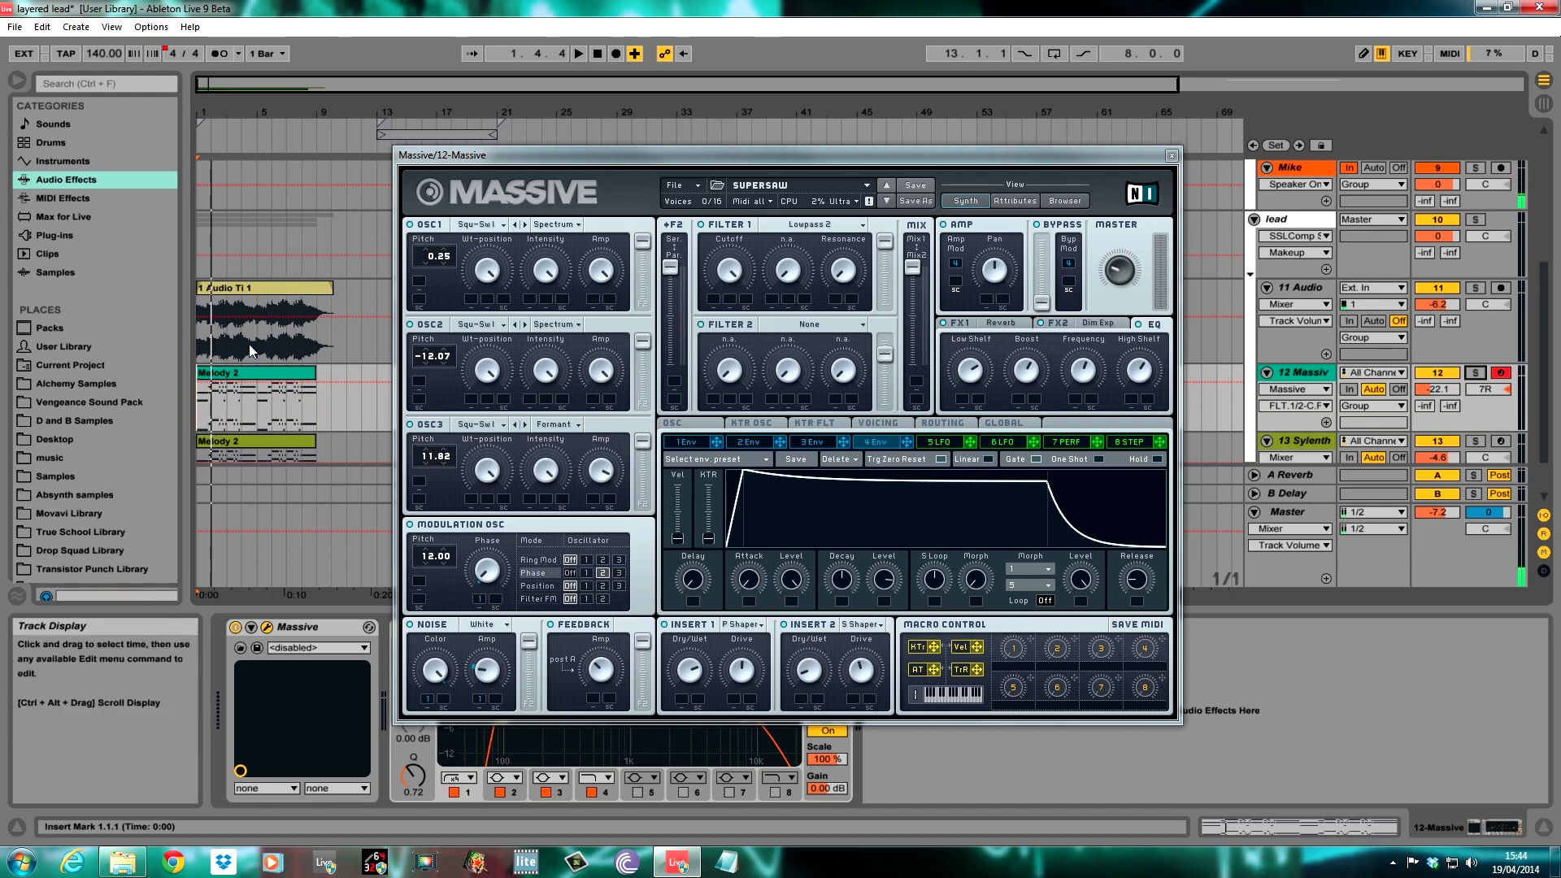
Step: Play the 11 Audio track soloed from the start of the arrangement, and stop playback with its solo off
{"action": "left_click", "coordinate": [202, 336]}
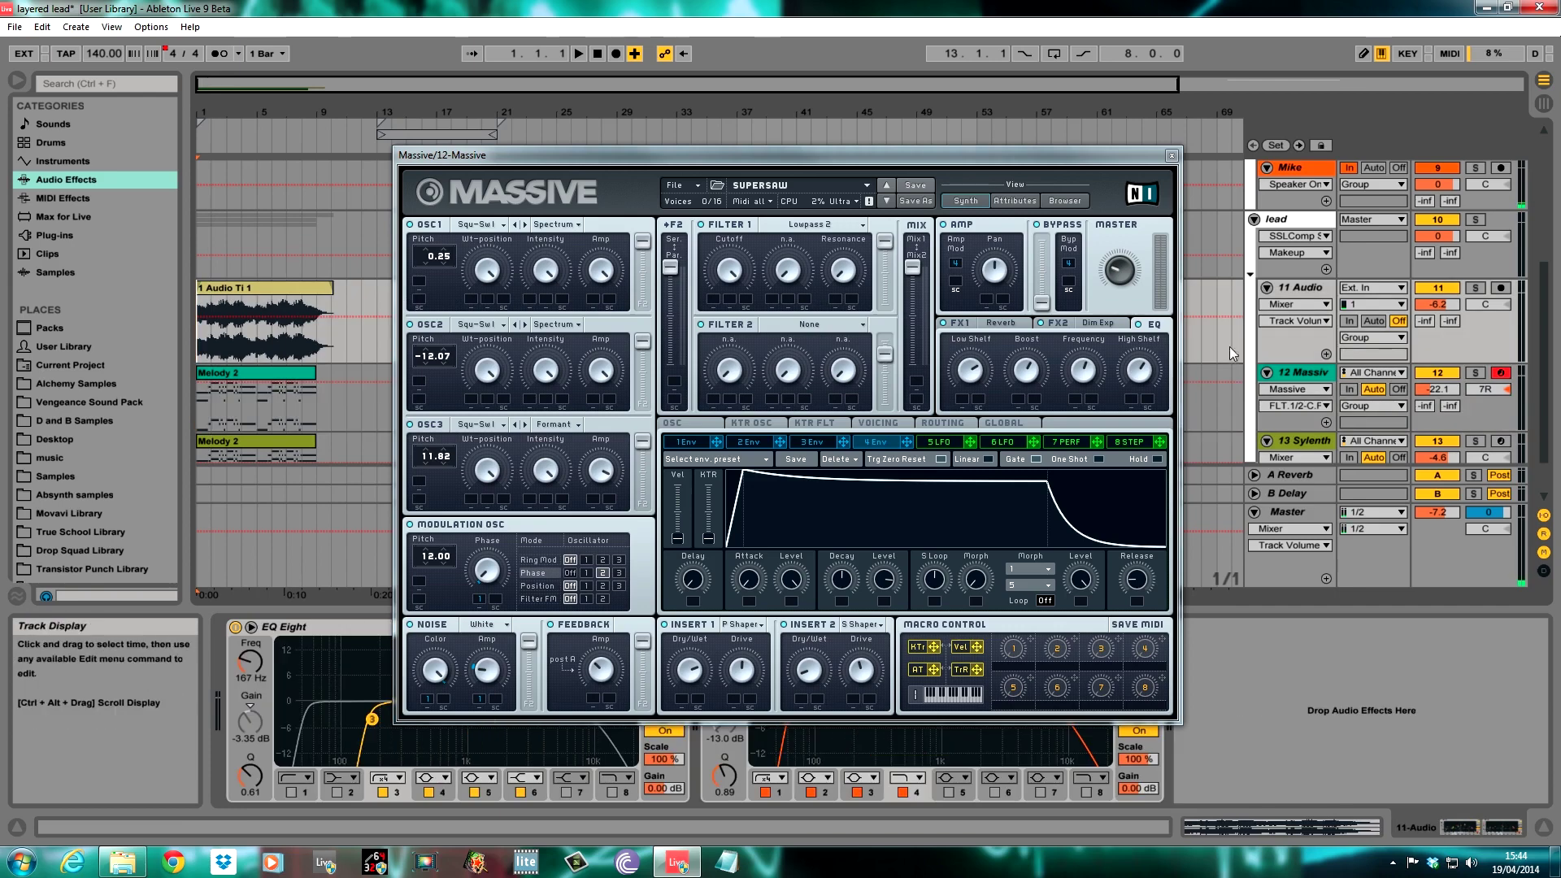
{"action": "left_click", "coordinate": [1475, 287]}
{"action": "key", "text": "space"}
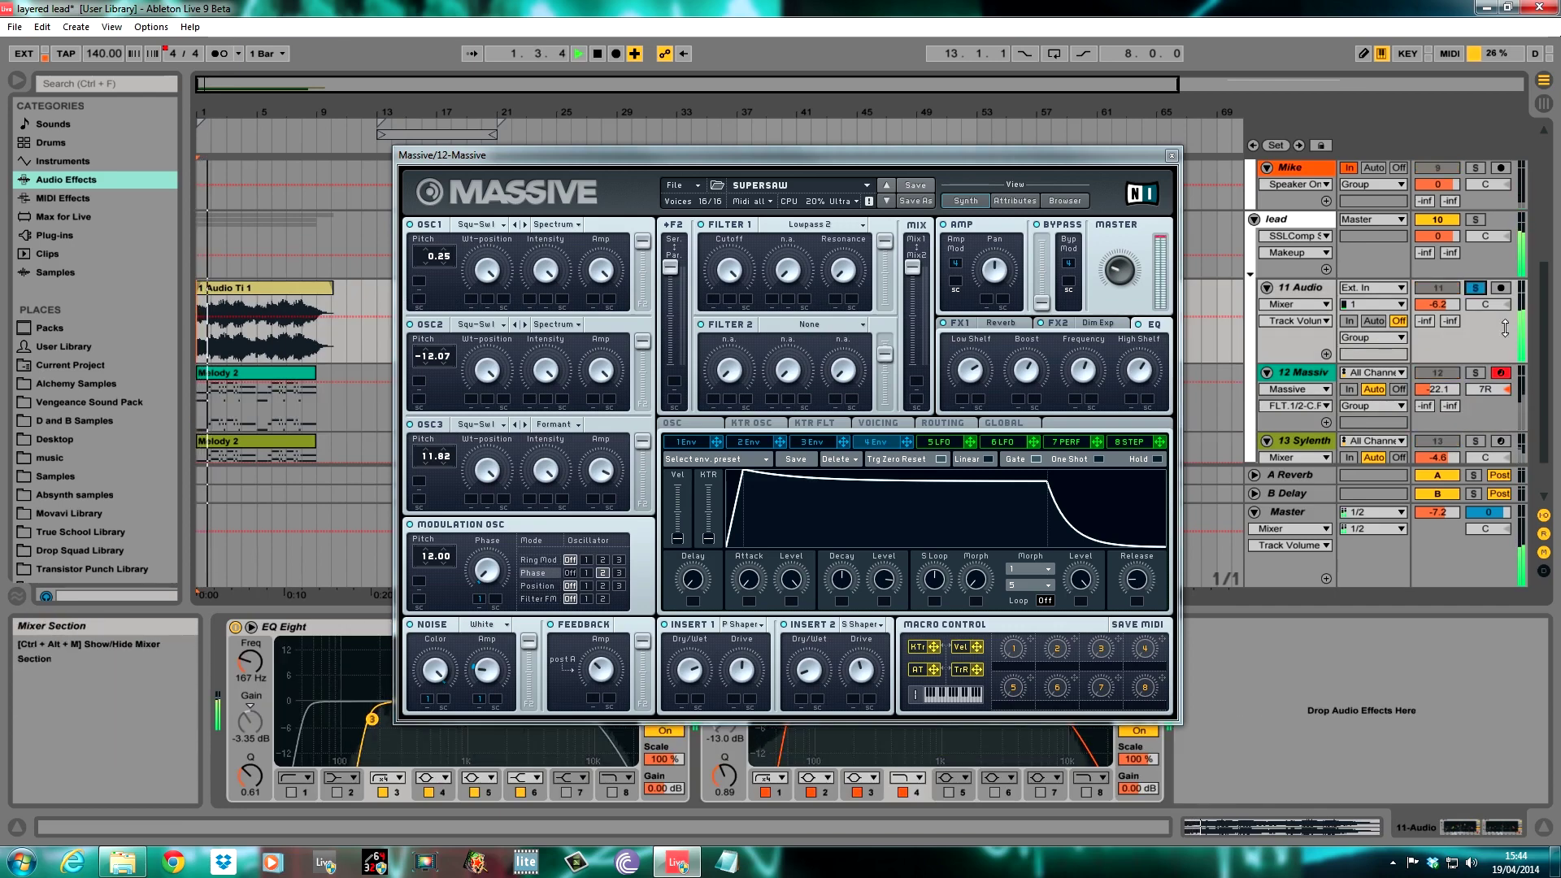
{"action": "left_click", "coordinate": [1475, 289]}
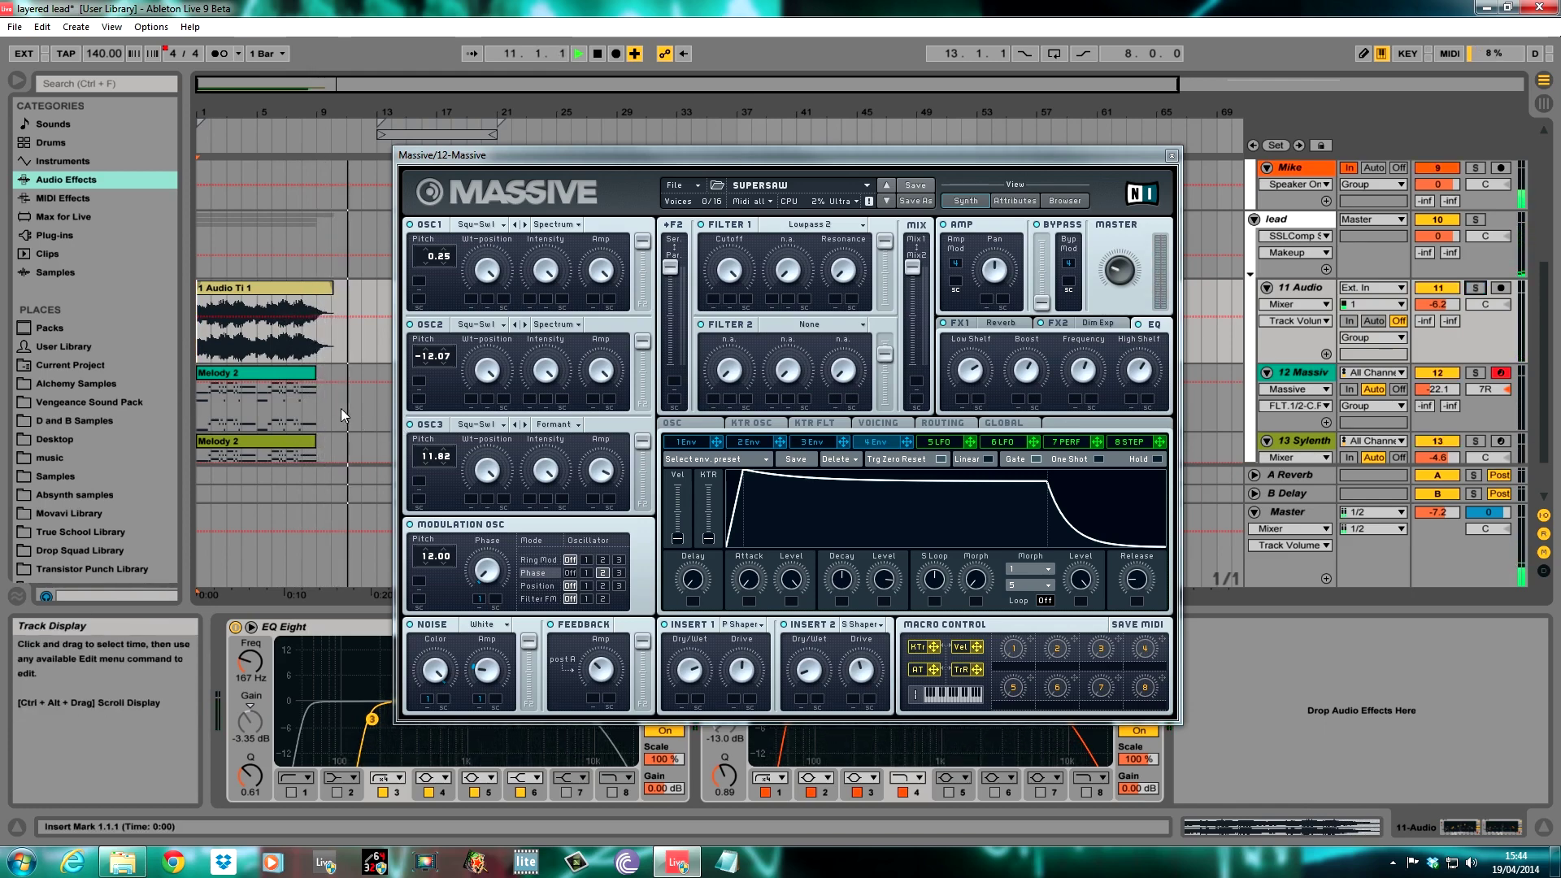
{"action": "key", "text": "space"}
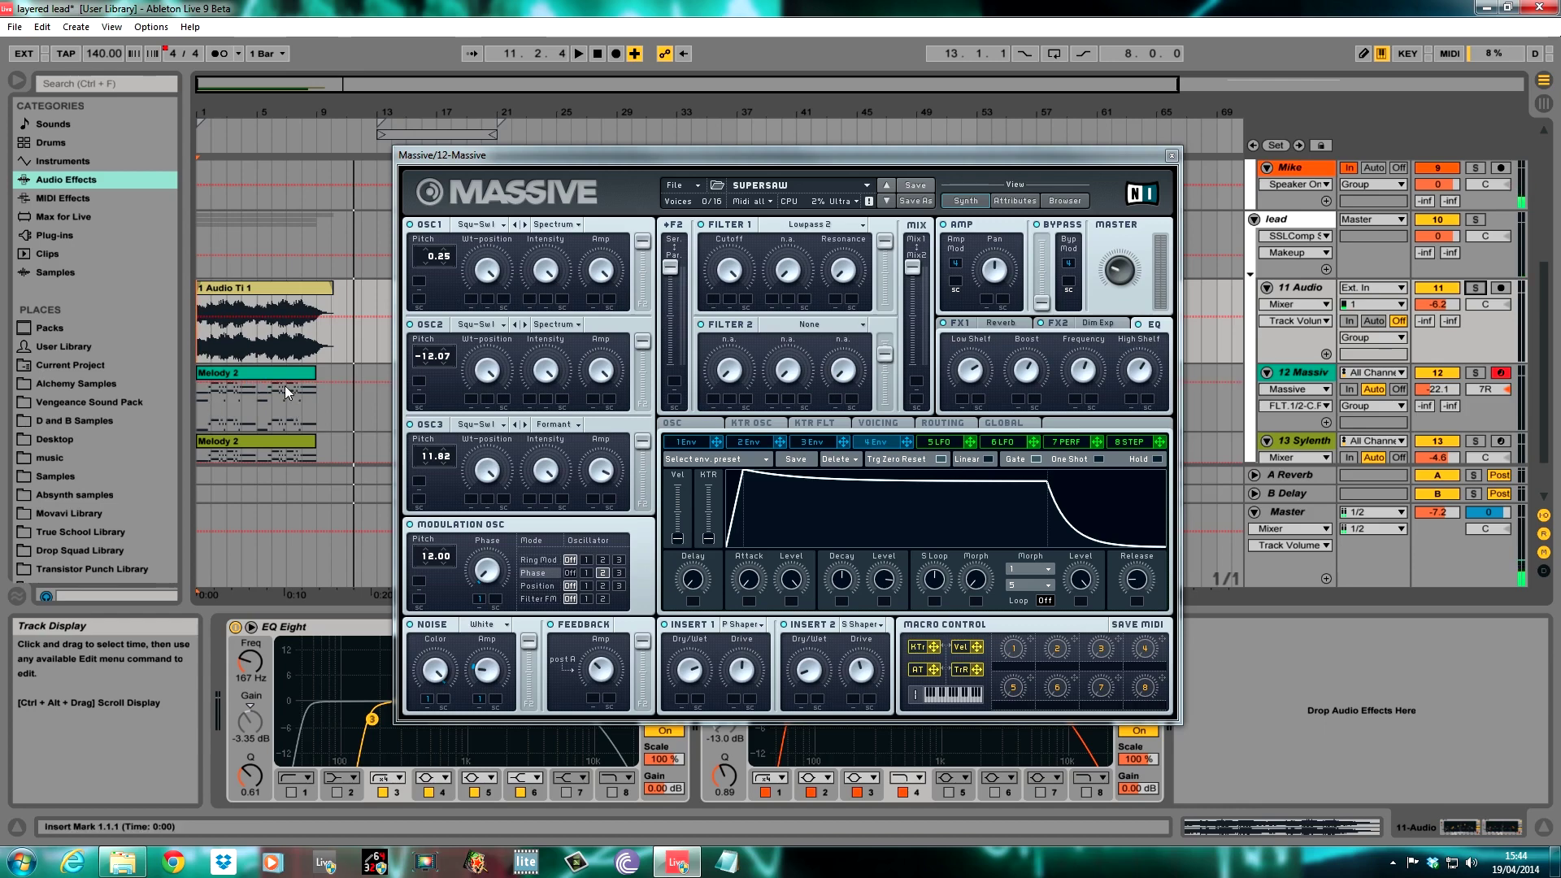
Step: Listen to the 12 Massive track on its own from bar 1, and end the playback with its solo released
{"action": "left_click", "coordinate": [196, 408]}
{"action": "left_click", "coordinate": [1475, 373]}
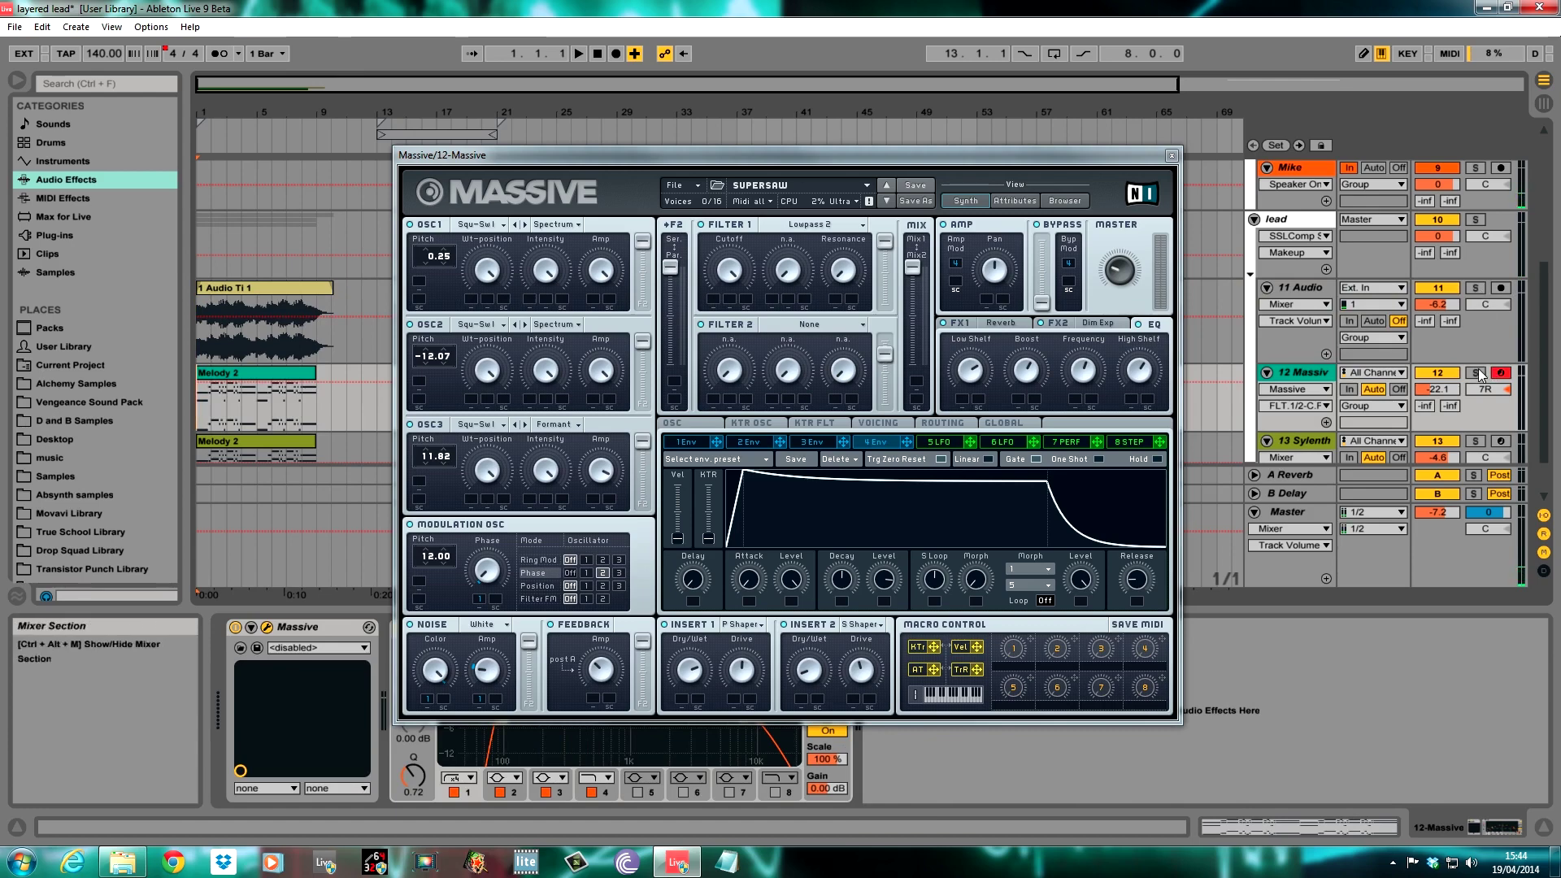
{"action": "key", "text": "space"}
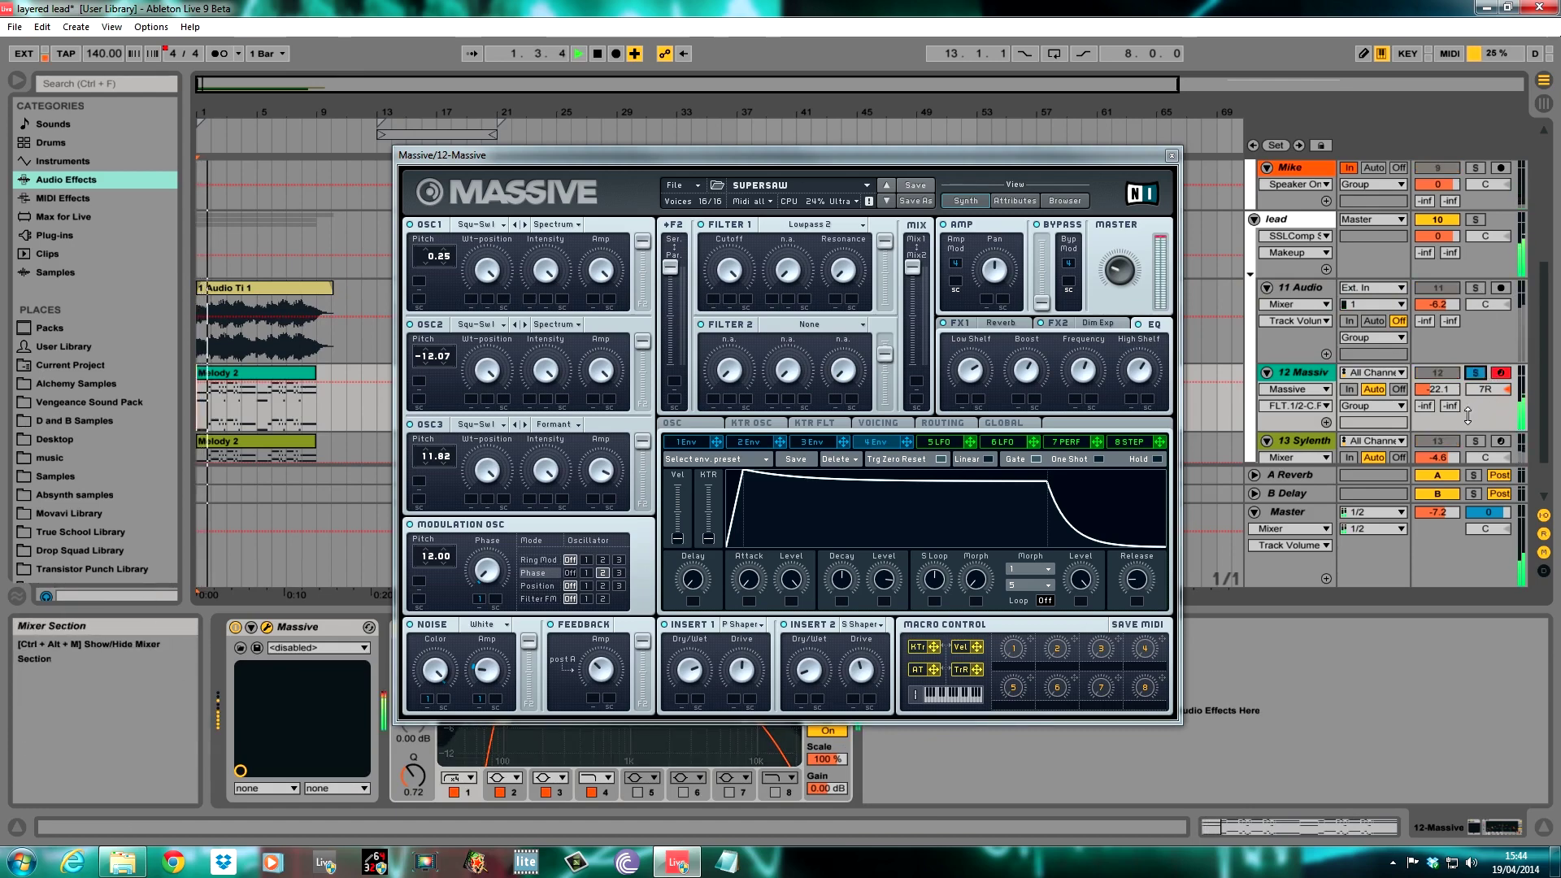
{"action": "left_click", "coordinate": [1175, 394]}
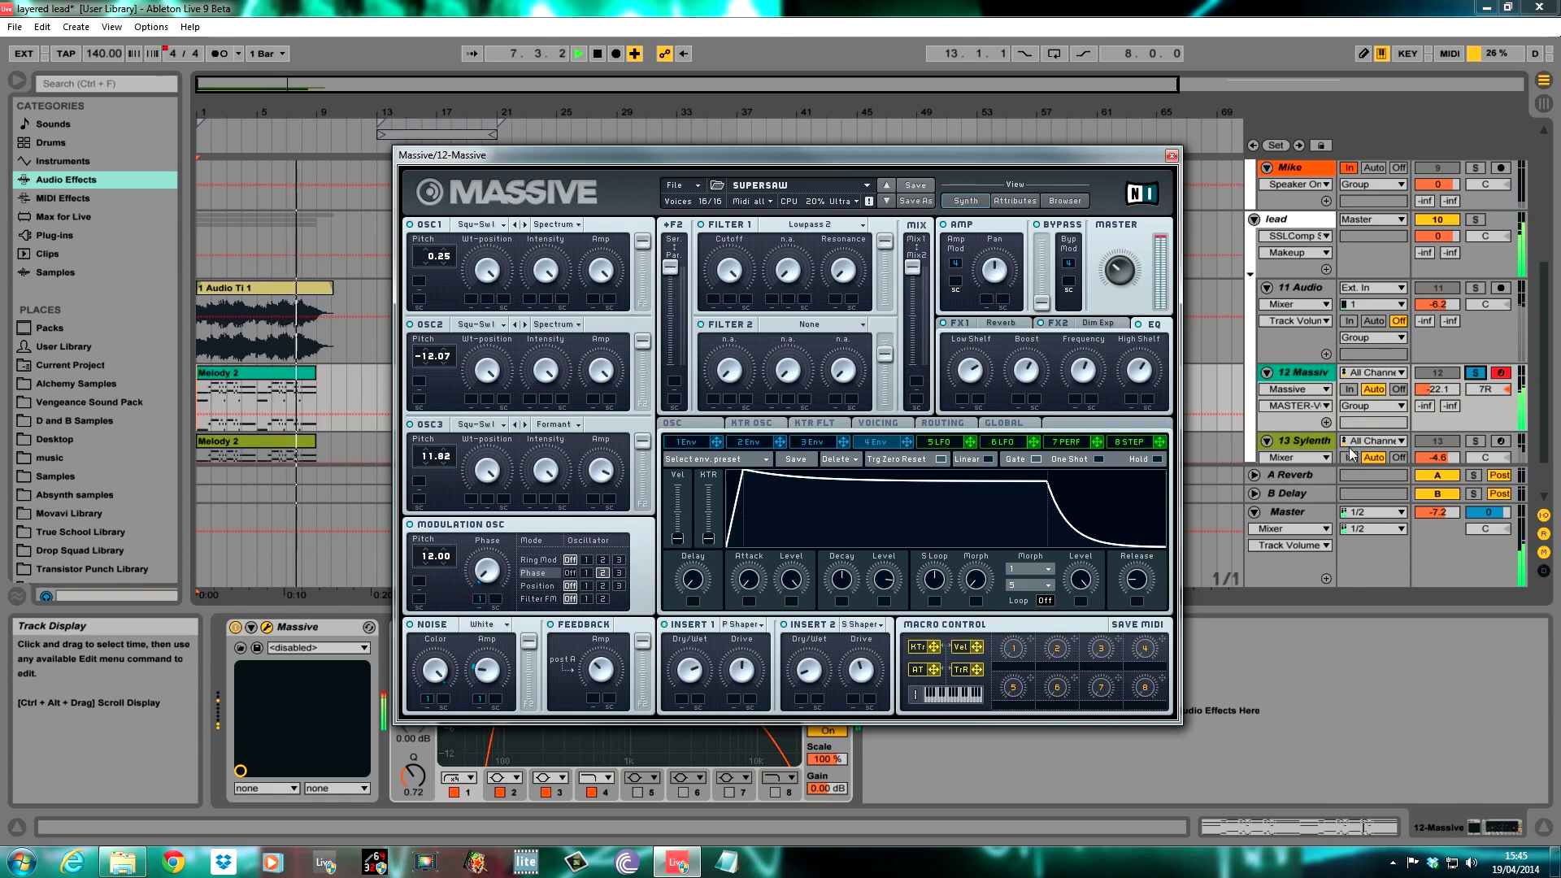
{"action": "left_click", "coordinate": [1476, 373]}
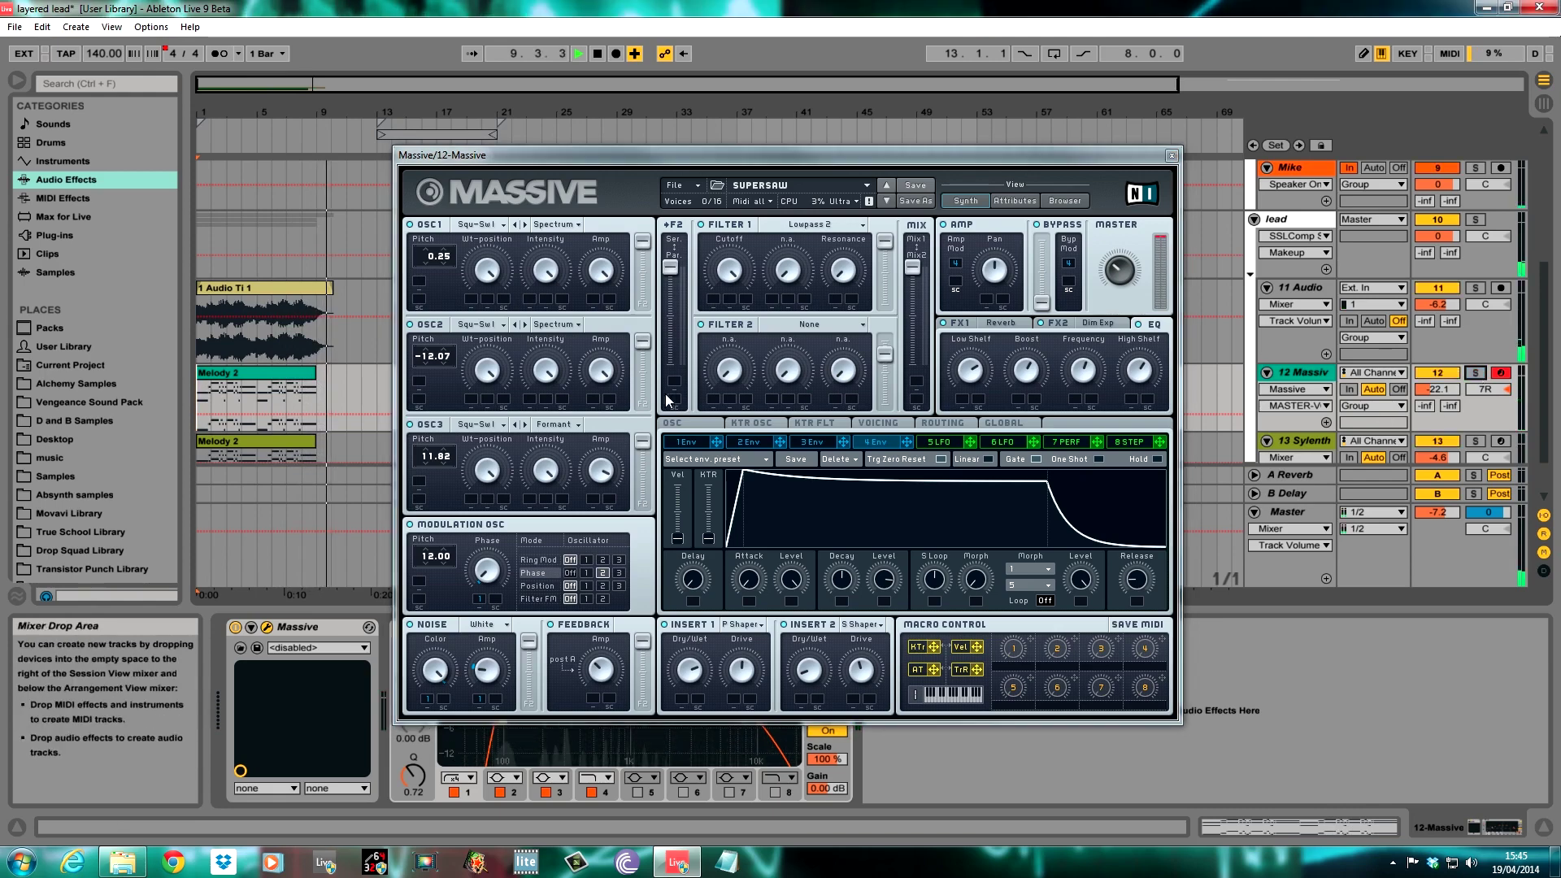
{"action": "left_click", "coordinate": [347, 423]}
{"action": "key", "text": "space"}
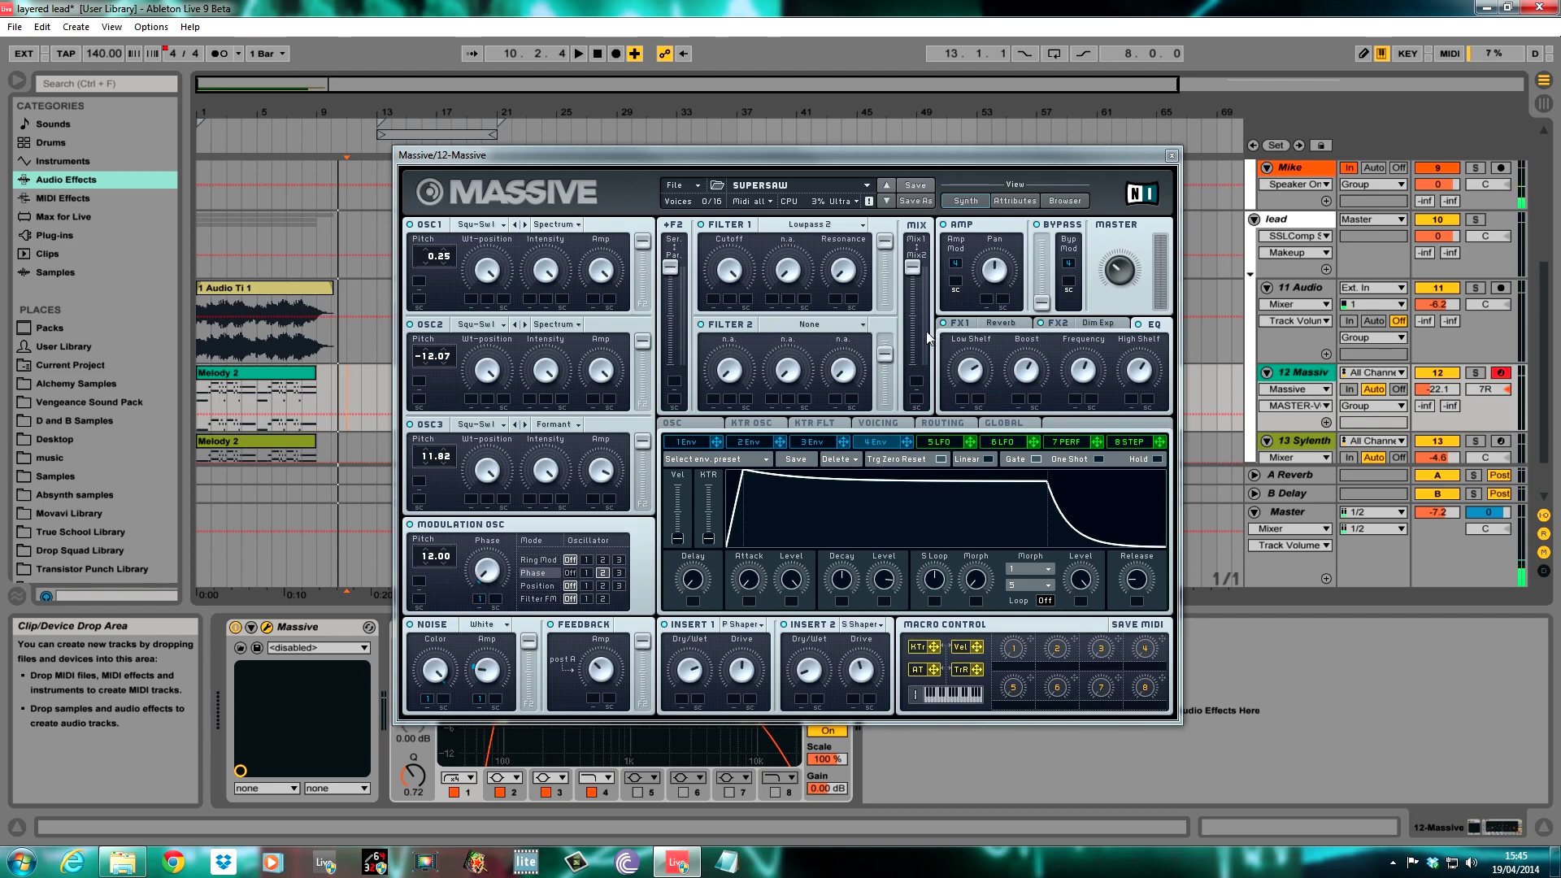
Step: Start a new untitled sound in Massive and switch on oscillators 2 and 3
{"action": "left_click", "coordinate": [683, 185]}
{"action": "left_click", "coordinate": [705, 186]}
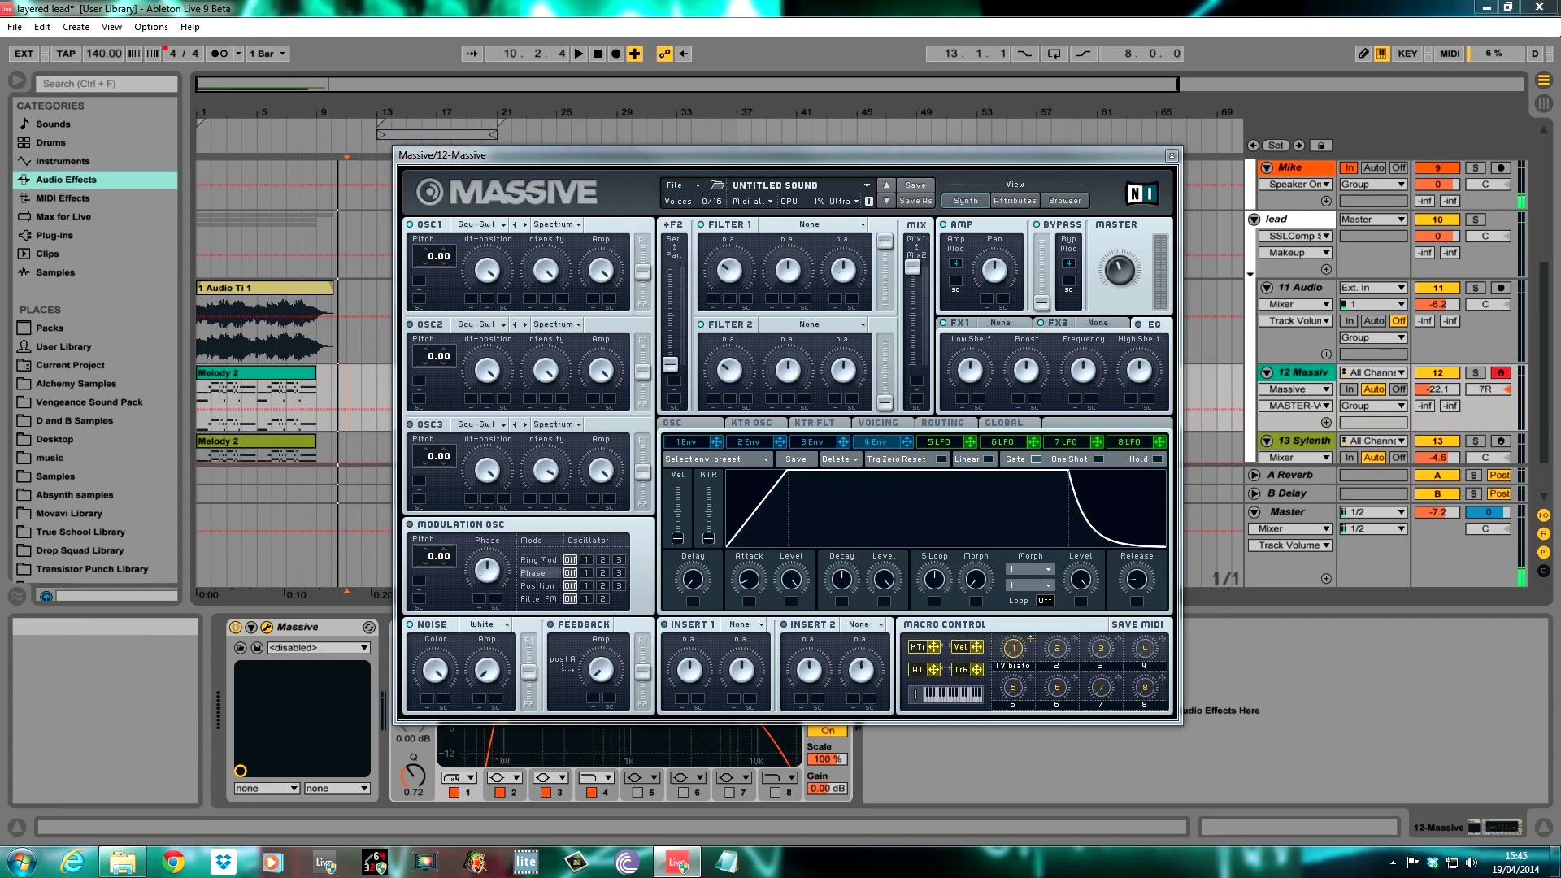
{"action": "left_click", "coordinate": [408, 326]}
{"action": "left_click", "coordinate": [410, 422]}
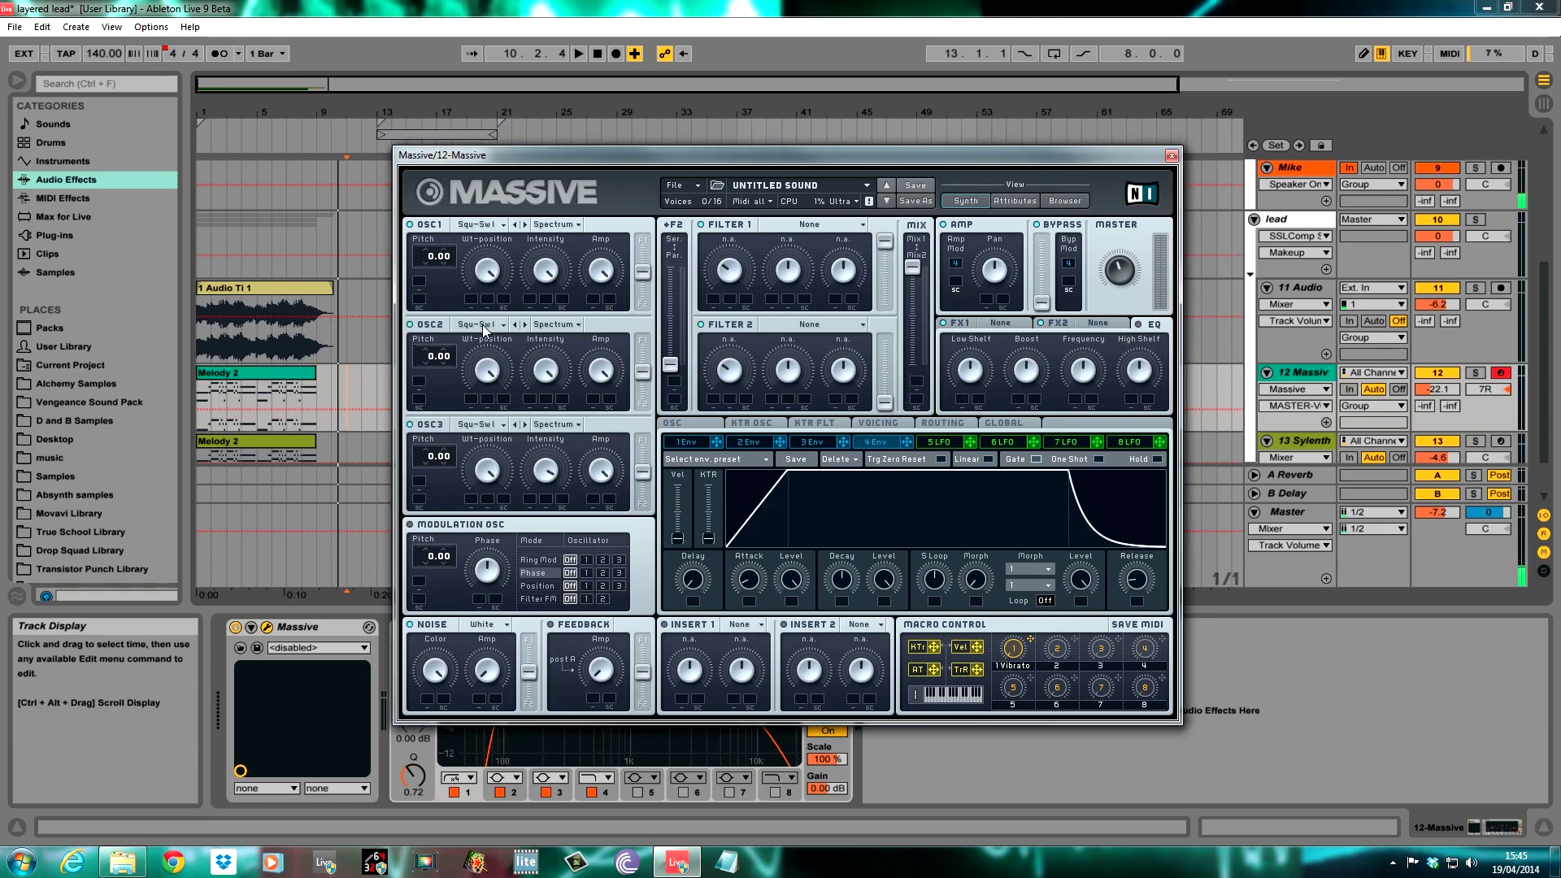
{"action": "left_click", "coordinate": [506, 250]}
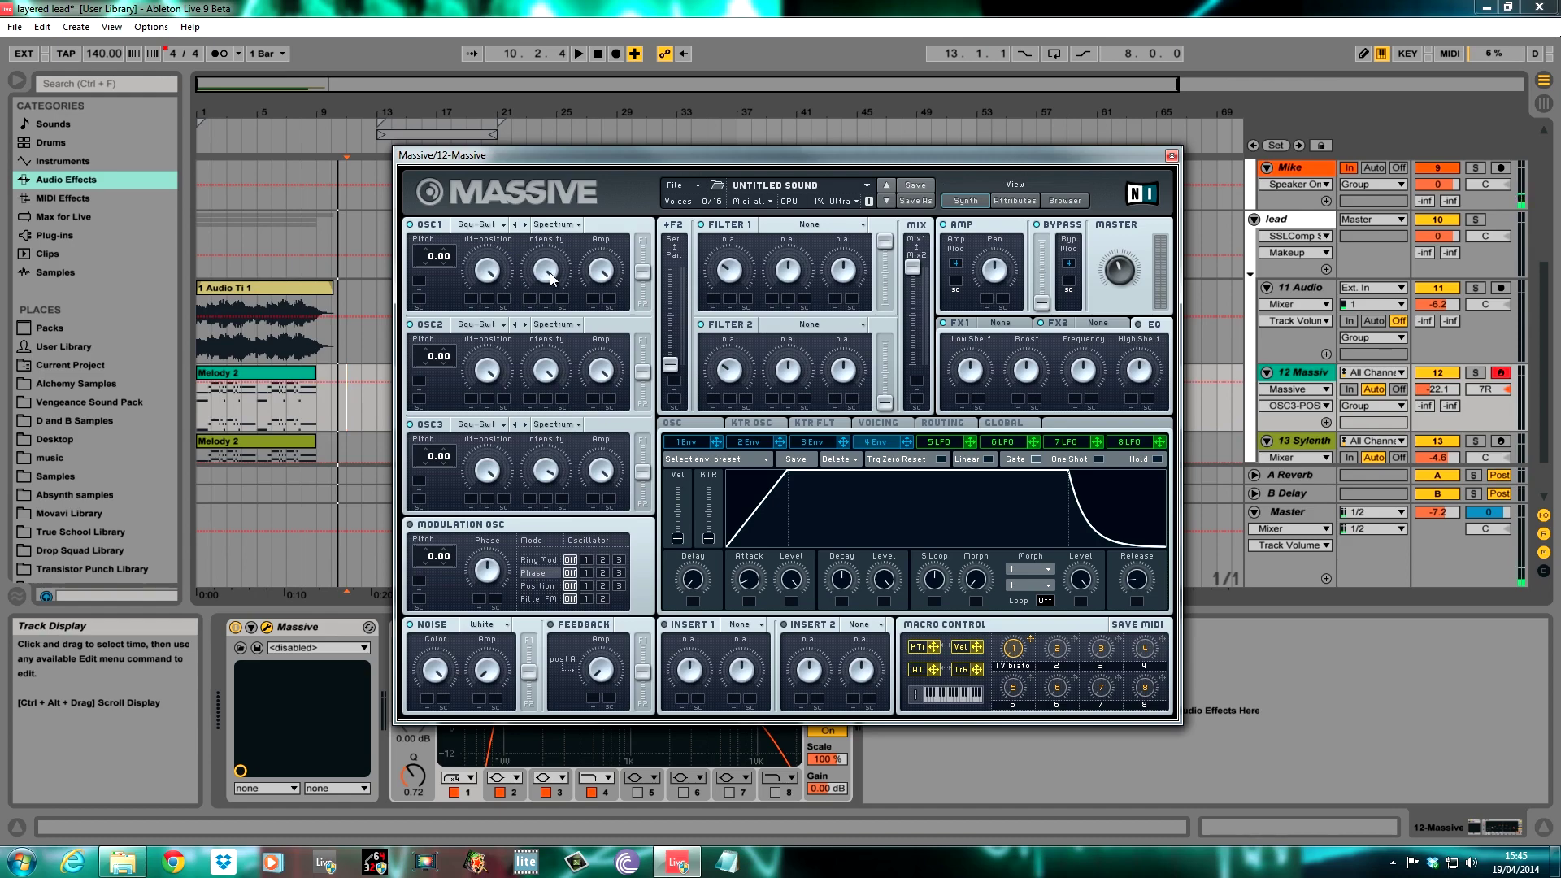
{"action": "left_click", "coordinate": [602, 470]}
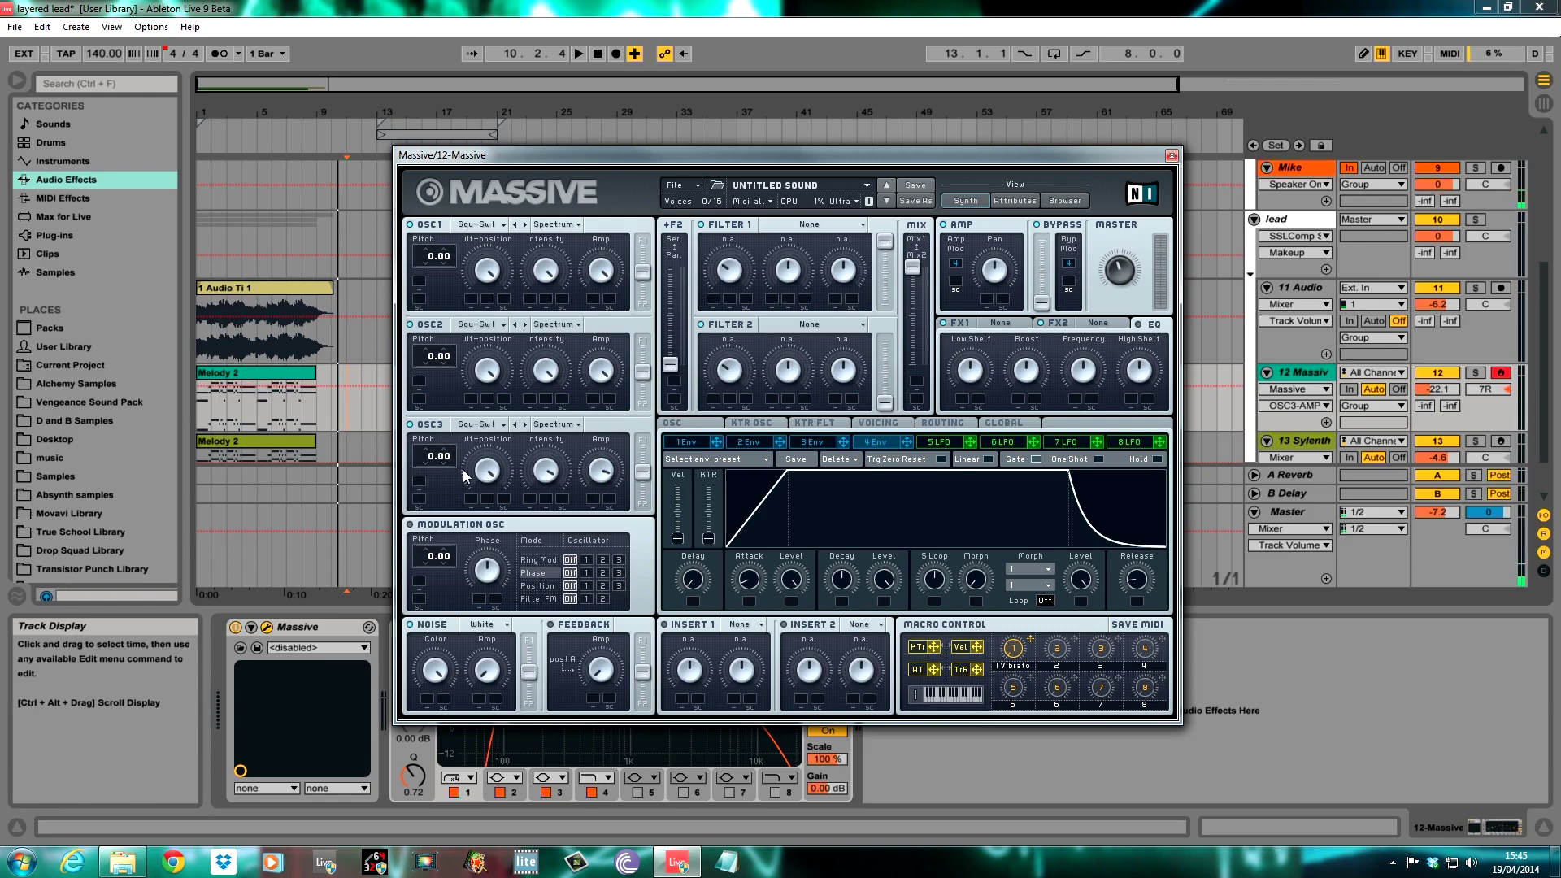
Step: Set the pitches of oscillators 1, 2 and 3 to 0.25, -12.07 and 11.82, and switch oscillator 3 to Formant mode
{"action": "left_click", "coordinate": [424, 253]}
{"action": "left_click_drag", "start_coordinate": [441, 260], "coordinate": [442, 219]}
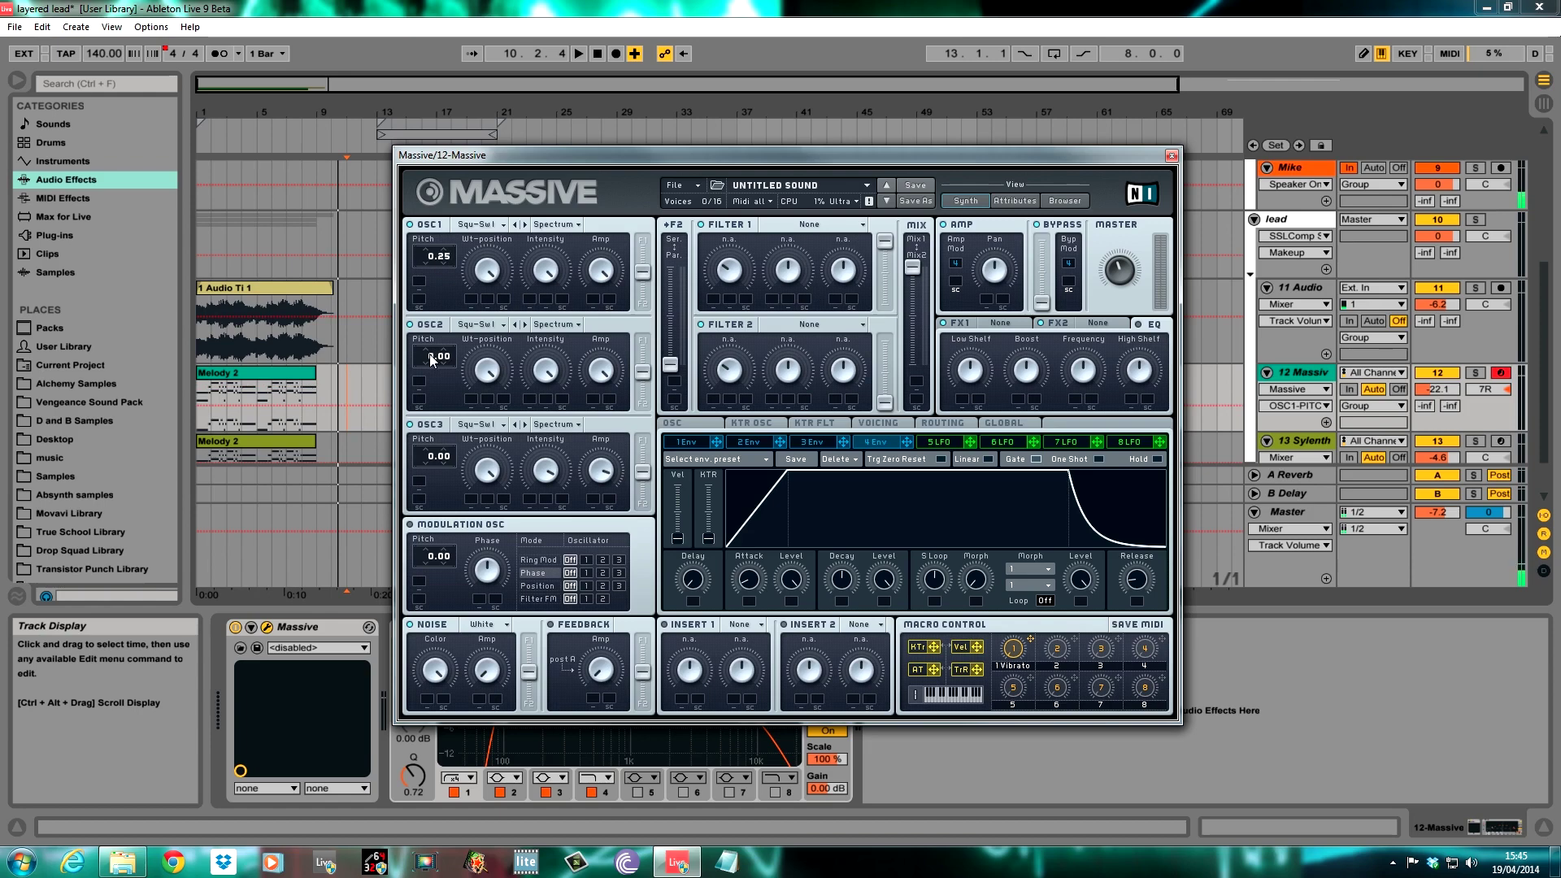
{"action": "left_click_drag", "start_coordinate": [423, 354], "coordinate": [426, 361]}
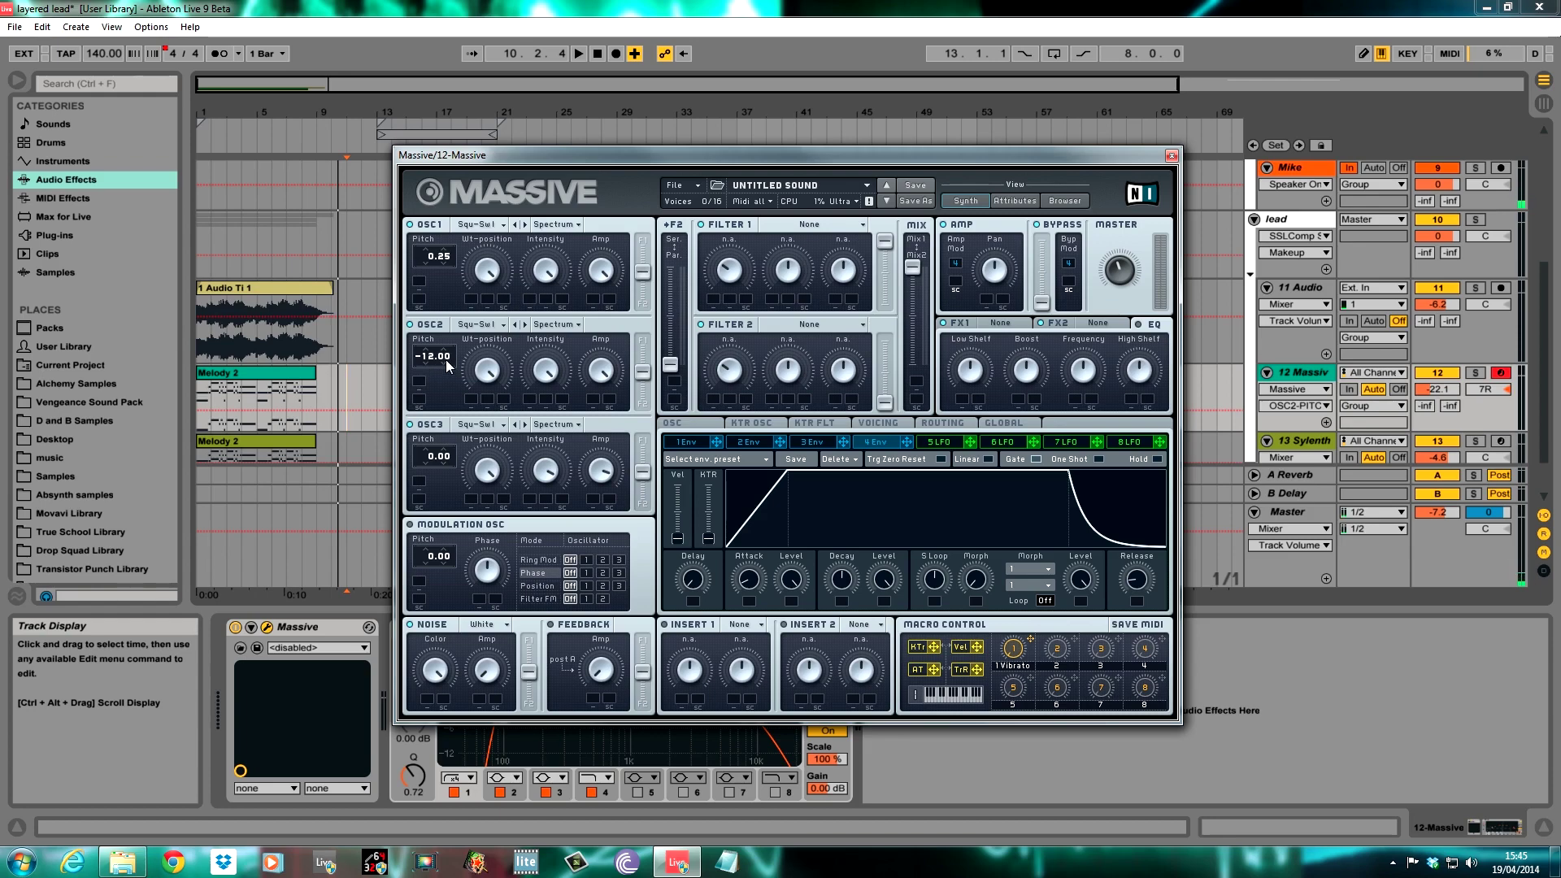
{"action": "left_click_drag", "start_coordinate": [446, 358], "coordinate": [446, 369]}
{"action": "left_click_drag", "start_coordinate": [424, 456], "coordinate": [437, 485]}
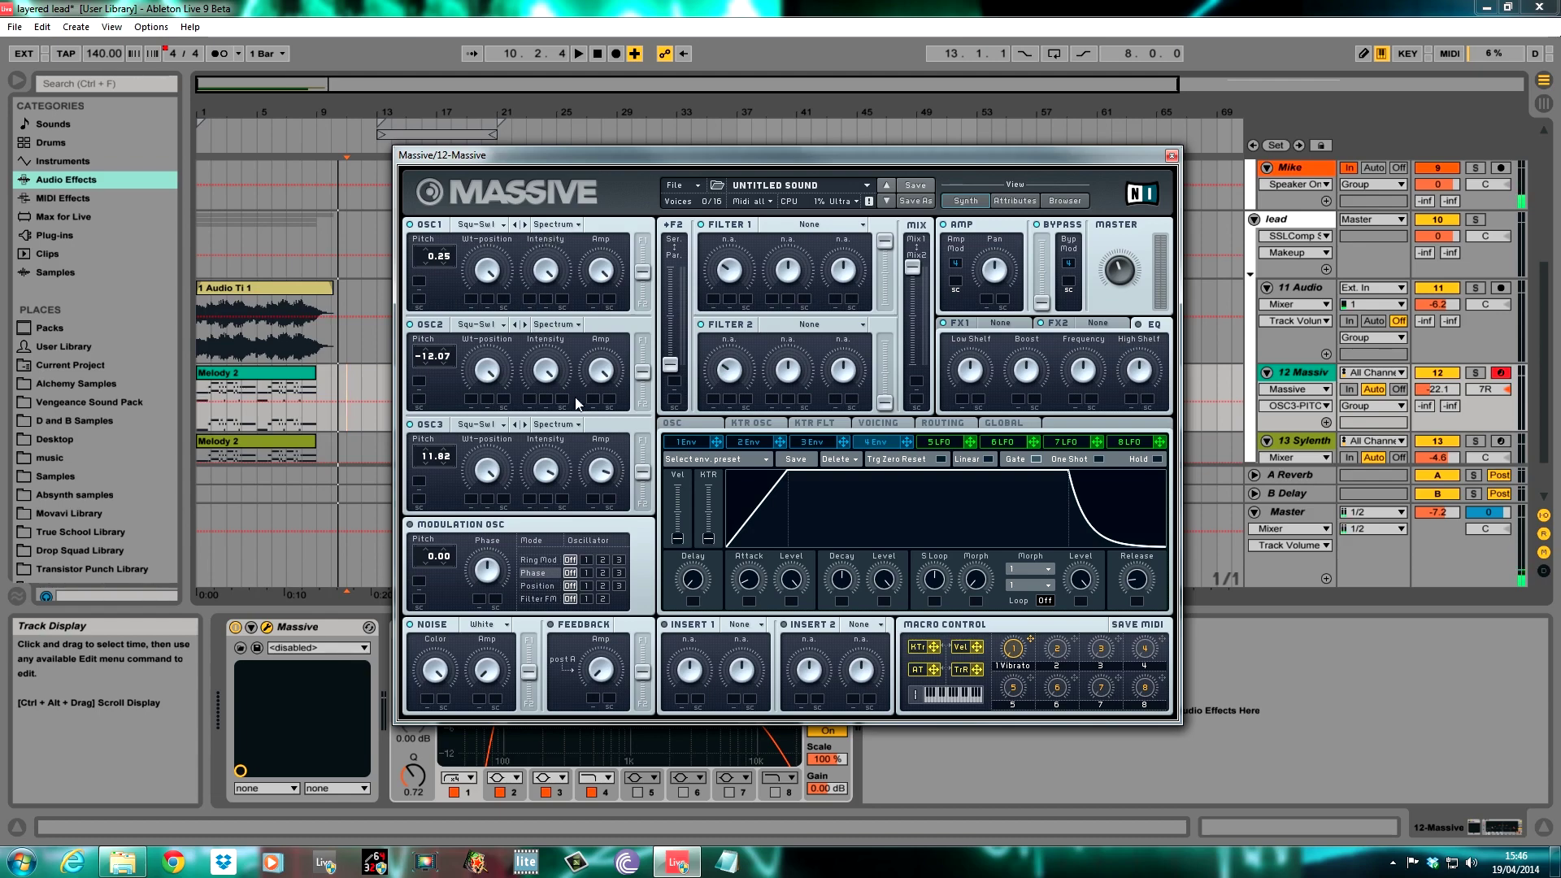
{"action": "left_click", "coordinate": [576, 425]}
{"action": "left_click", "coordinate": [553, 463]}
Step: Route all three oscillators fully into Filter 1 and set the filter routing to serial
{"action": "left_click_drag", "start_coordinate": [646, 273], "coordinate": [643, 242]}
{"action": "left_click_drag", "start_coordinate": [641, 371], "coordinate": [643, 343]}
{"action": "left_click_drag", "start_coordinate": [644, 473], "coordinate": [644, 440]}
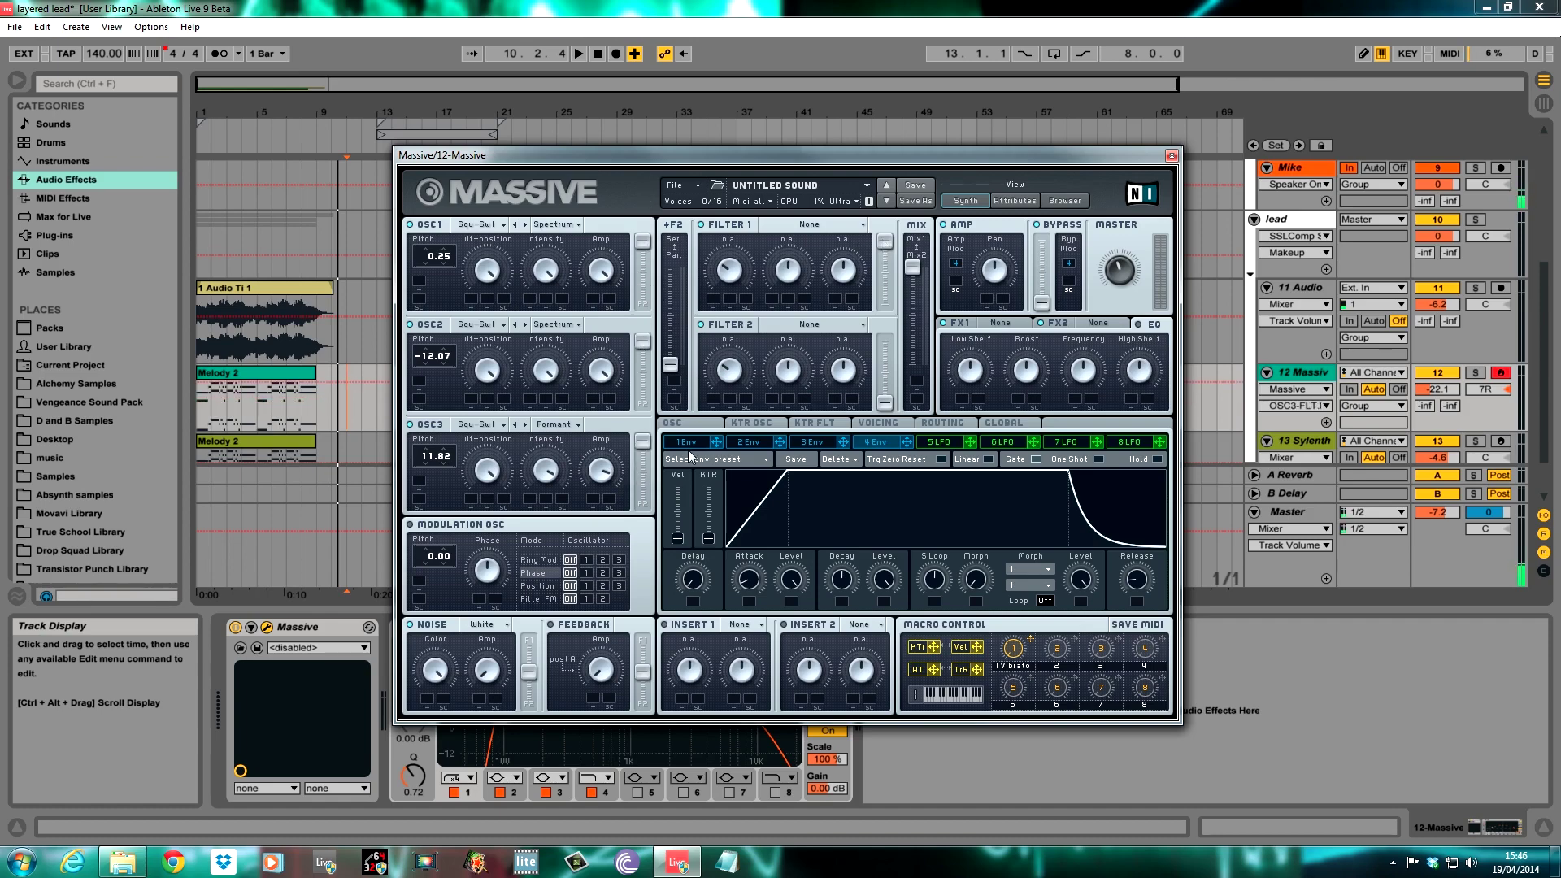
{"action": "left_click_drag", "start_coordinate": [672, 365], "coordinate": [670, 266]}
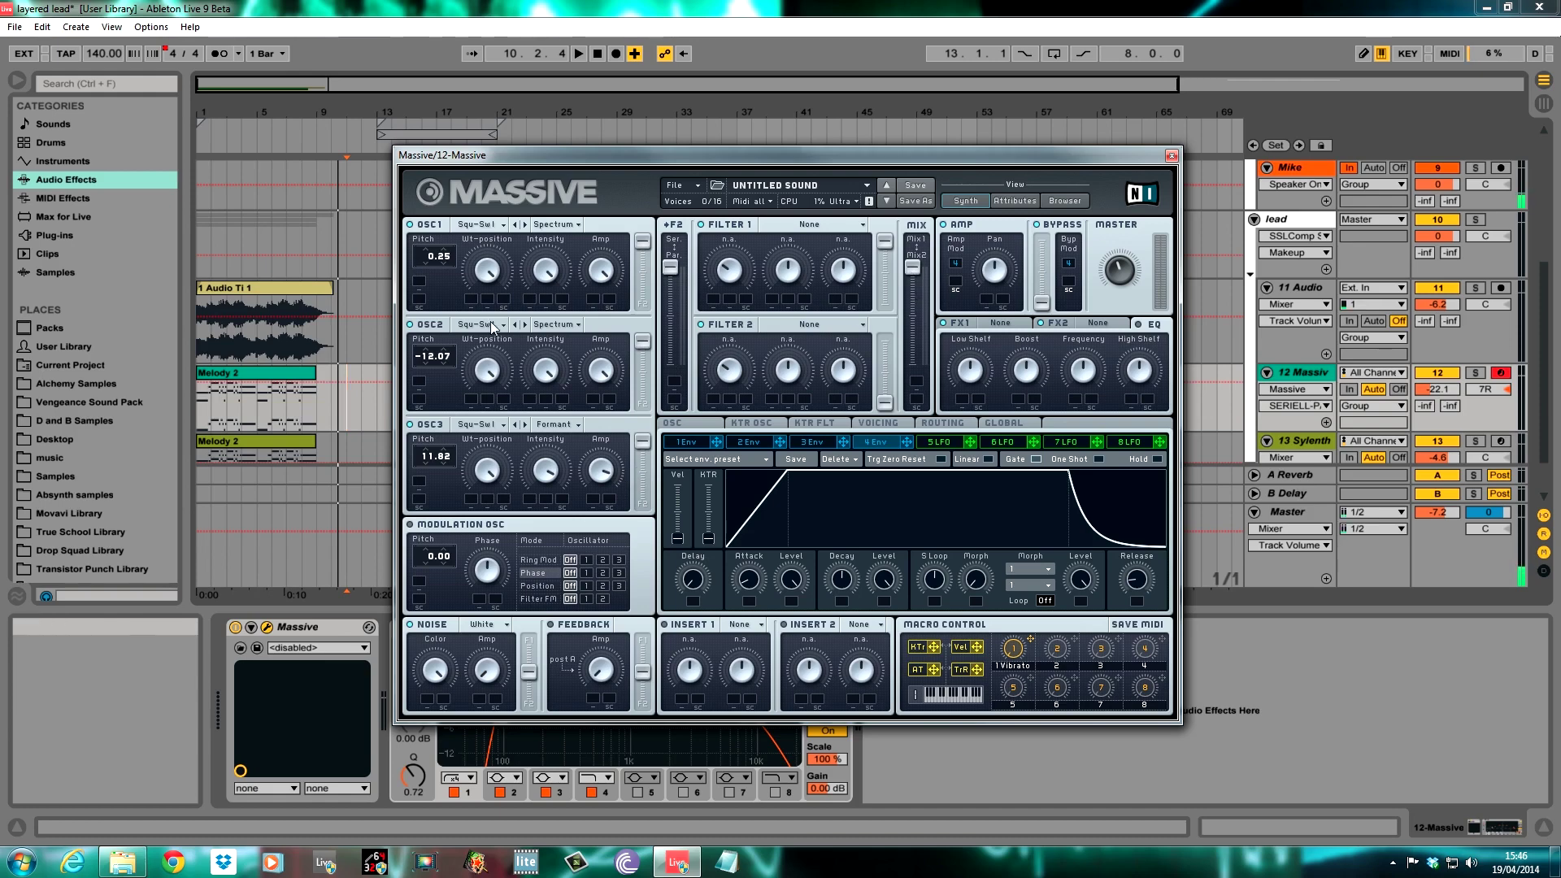
Step: Audition the new Massive sound soloed from the start and raise the track volume to -20.8 dB
{"action": "left_click", "coordinate": [202, 411]}
{"action": "key", "text": "space"}
{"action": "left_click", "coordinate": [1475, 373]}
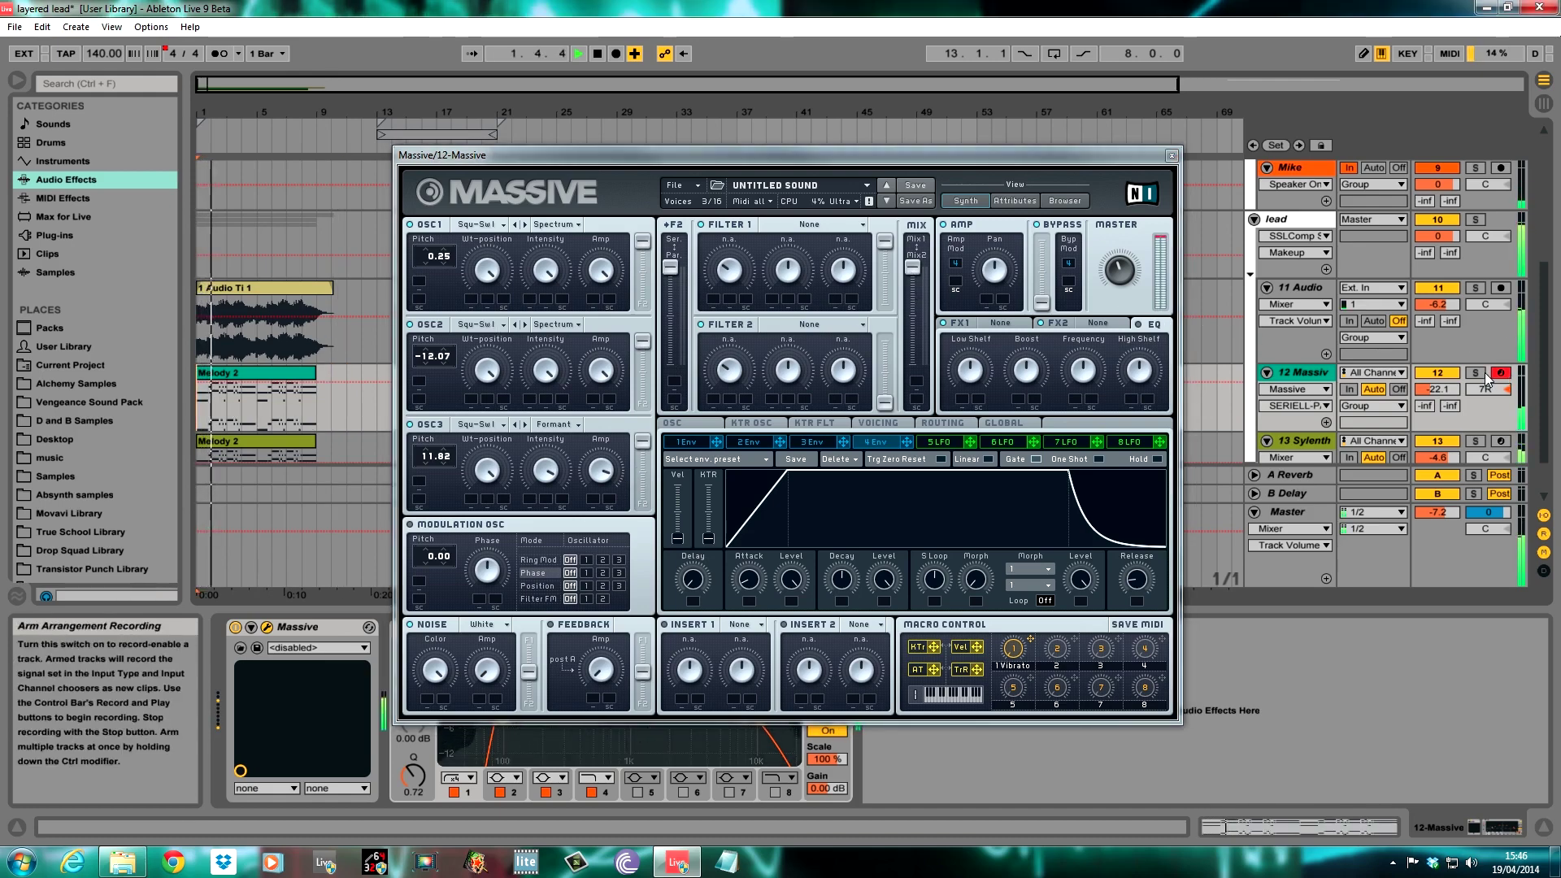
{"action": "left_click", "coordinate": [1128, 266]}
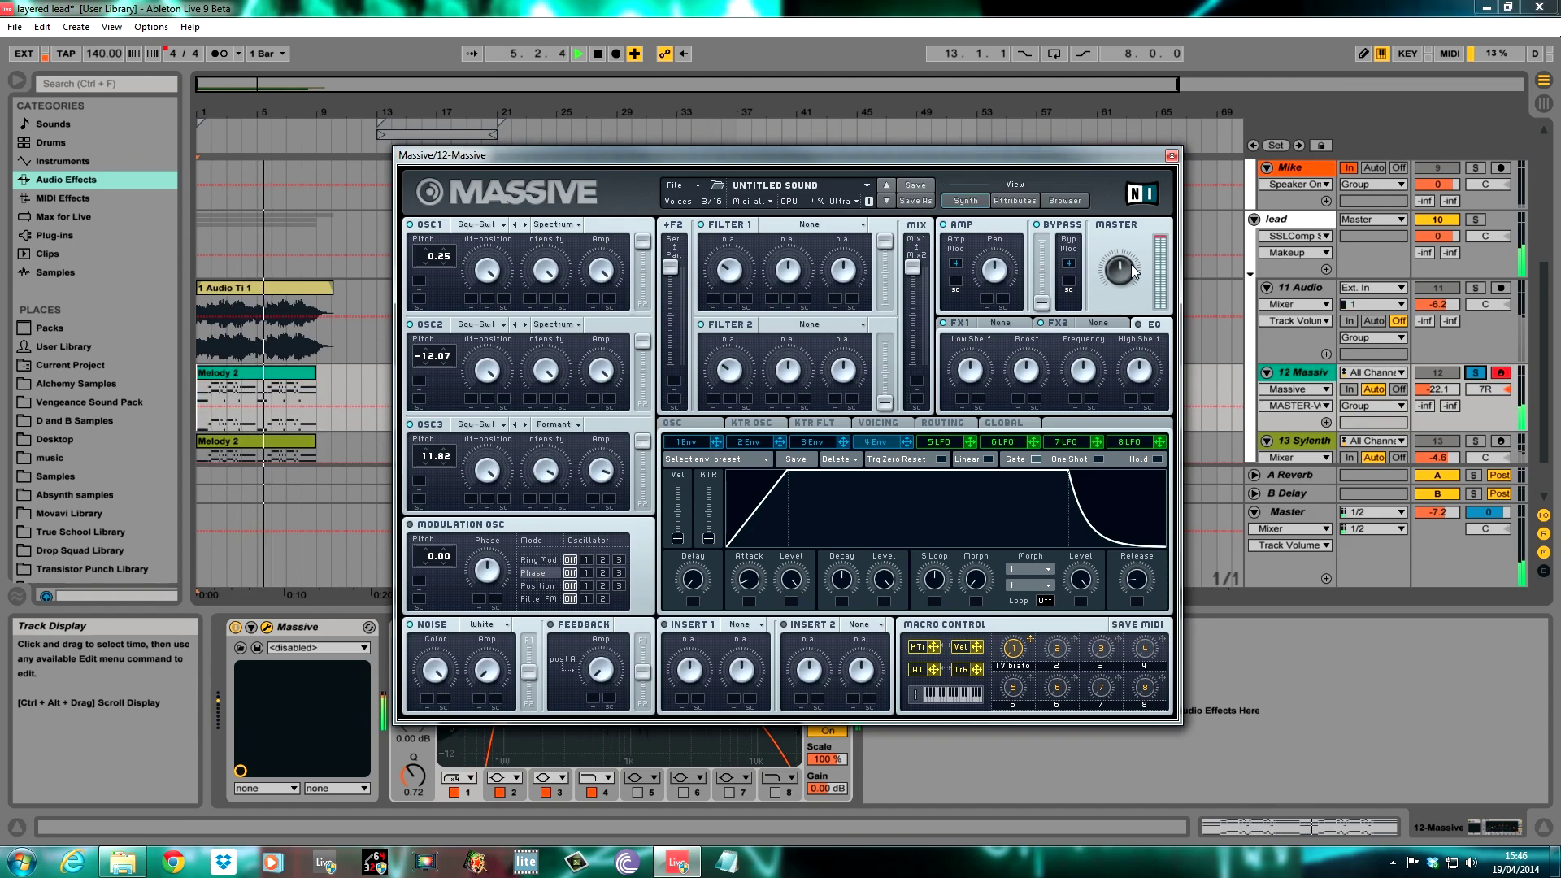
{"action": "left_click_drag", "start_coordinate": [1438, 389], "coordinate": [1438, 383]}
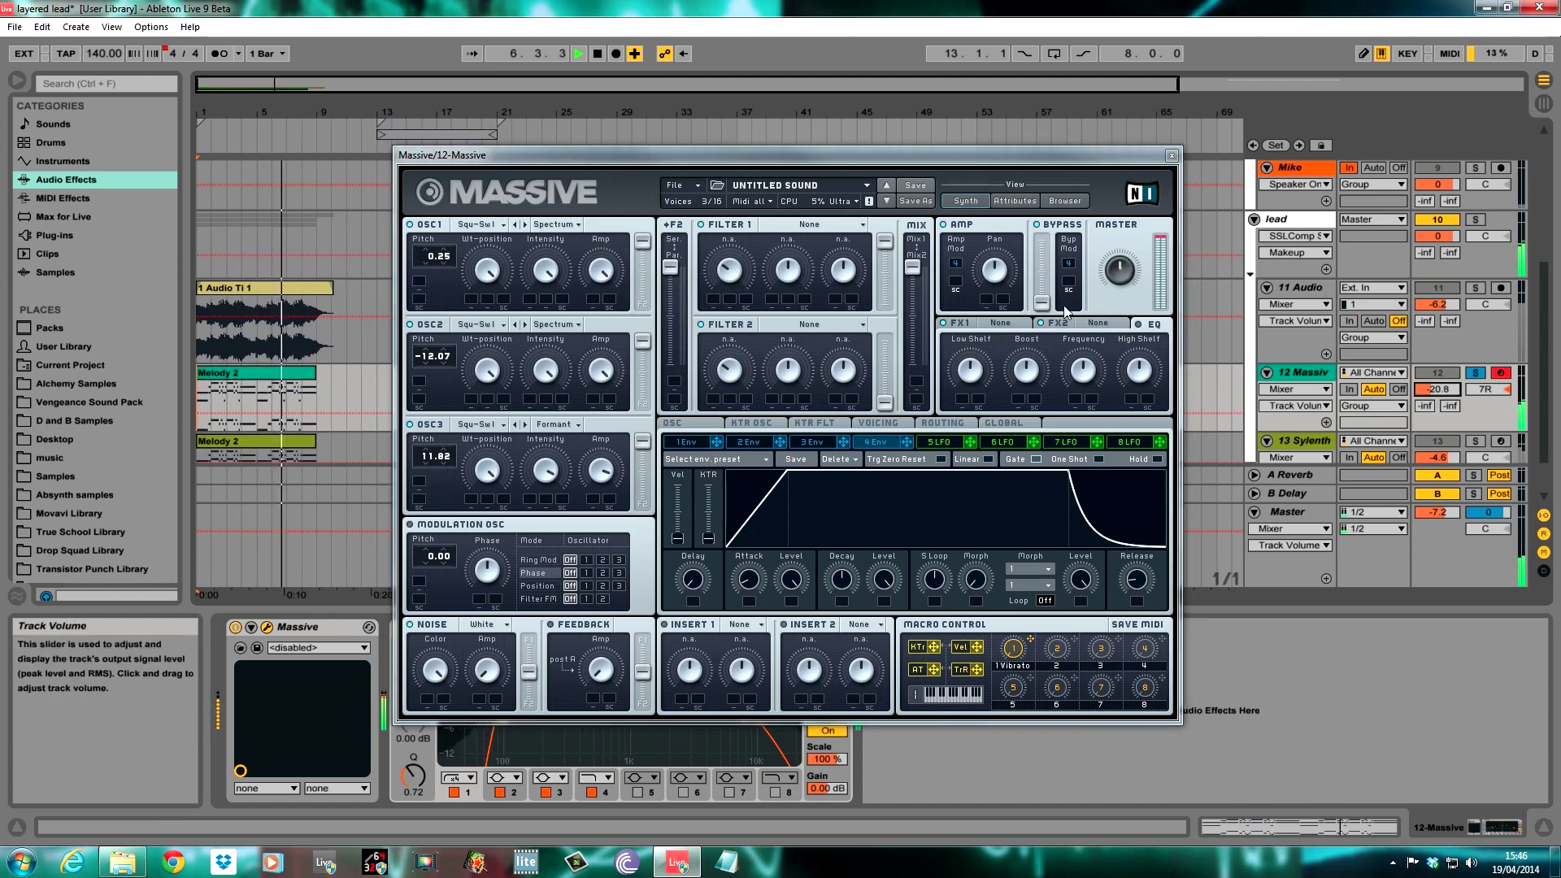
{"action": "left_click", "coordinate": [1475, 375]}
{"action": "key", "text": "space"}
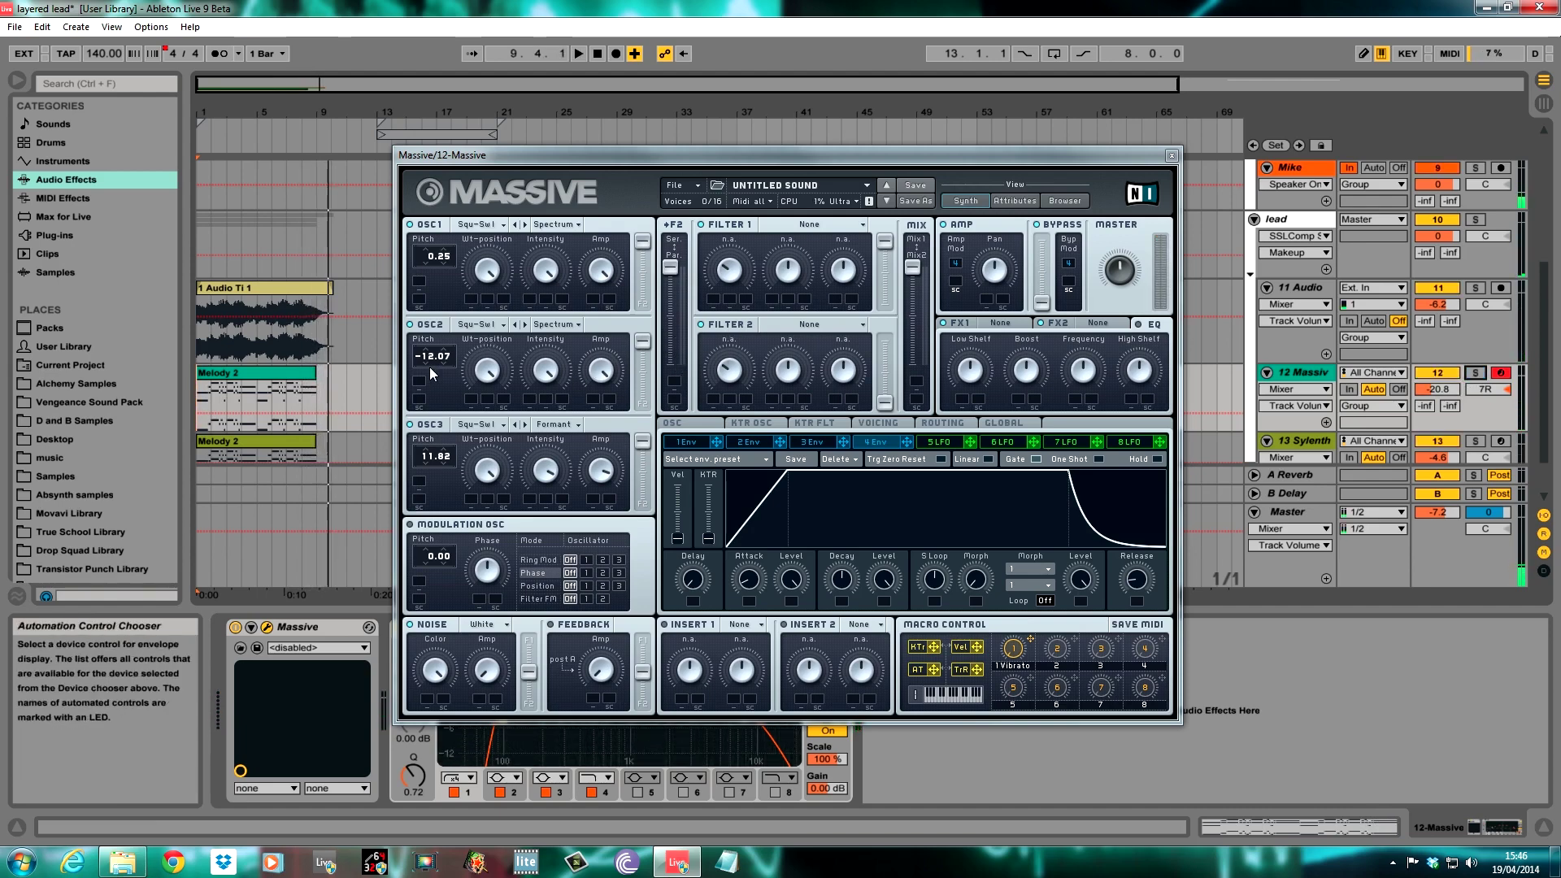
Step: Switch on the modulation oscillator at pitch 12.00 and apply its phase modulation to oscillator 2
{"action": "left_click", "coordinate": [411, 525]}
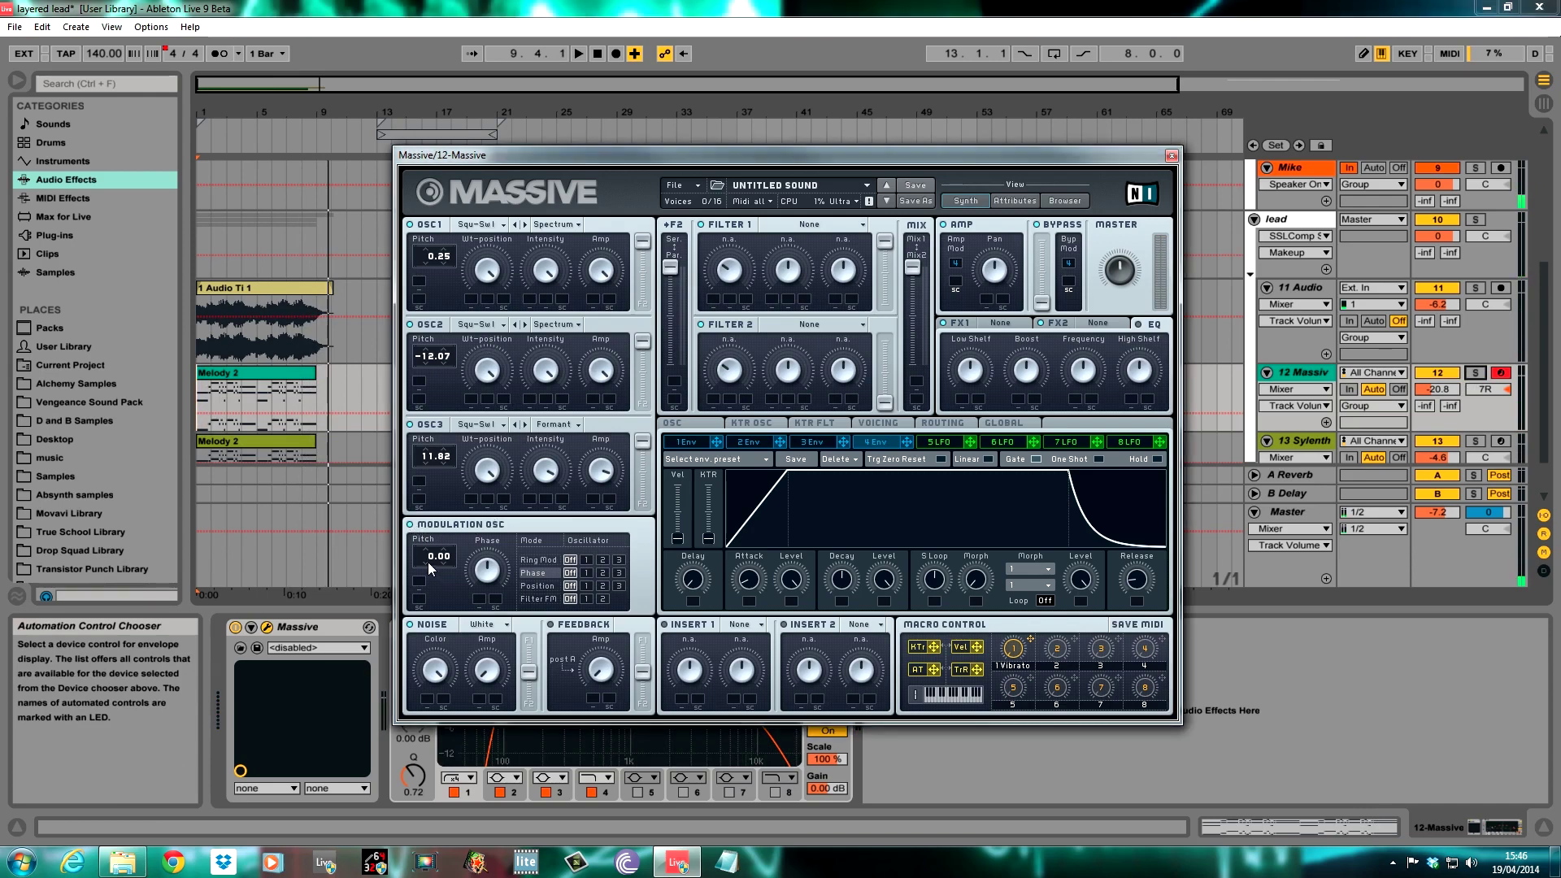
{"action": "left_click_drag", "start_coordinate": [427, 558], "coordinate": [427, 520]}
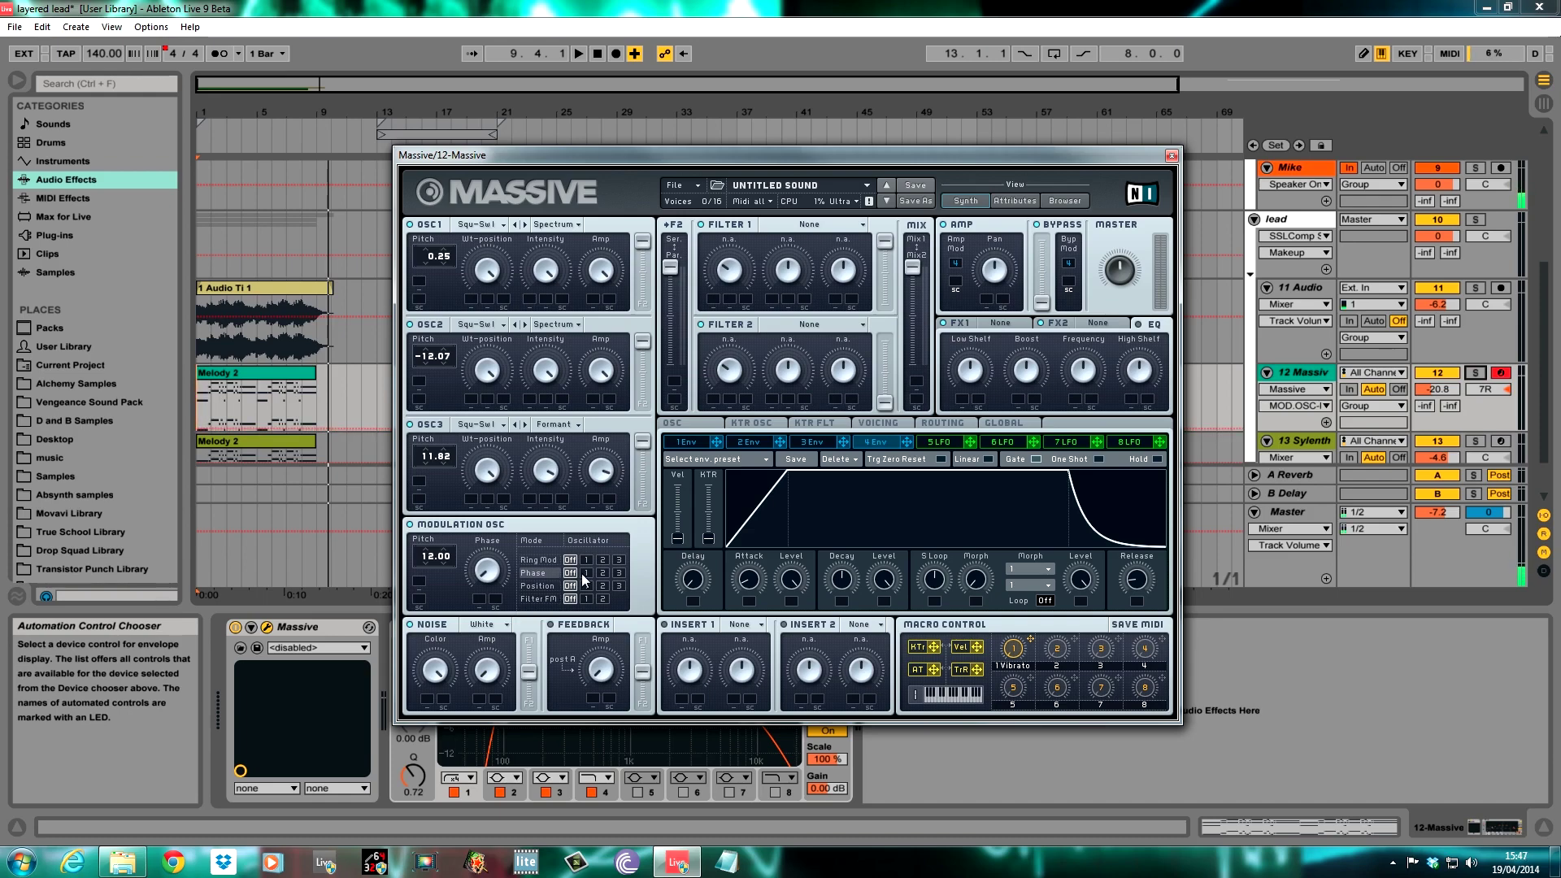
{"action": "left_click", "coordinate": [603, 573]}
Step: Shape envelope 1 with a shorter attack, higher decay level and shorter release, and assign it to the modulation oscillator's phase
{"action": "left_click", "coordinate": [700, 441]}
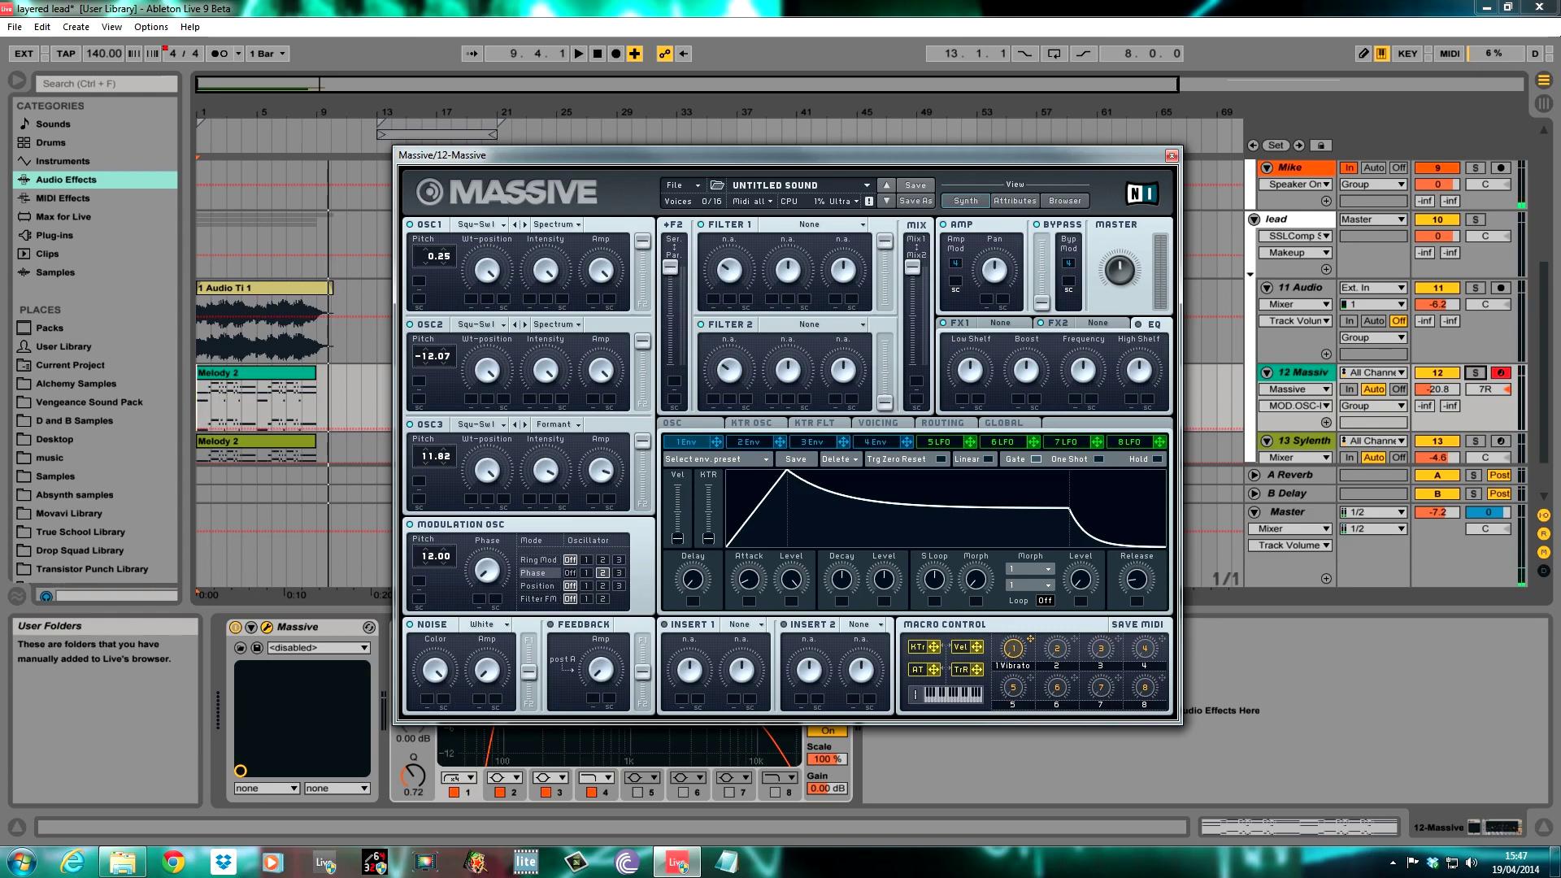
{"action": "left_click_drag", "start_coordinate": [754, 579], "coordinate": [748, 646]}
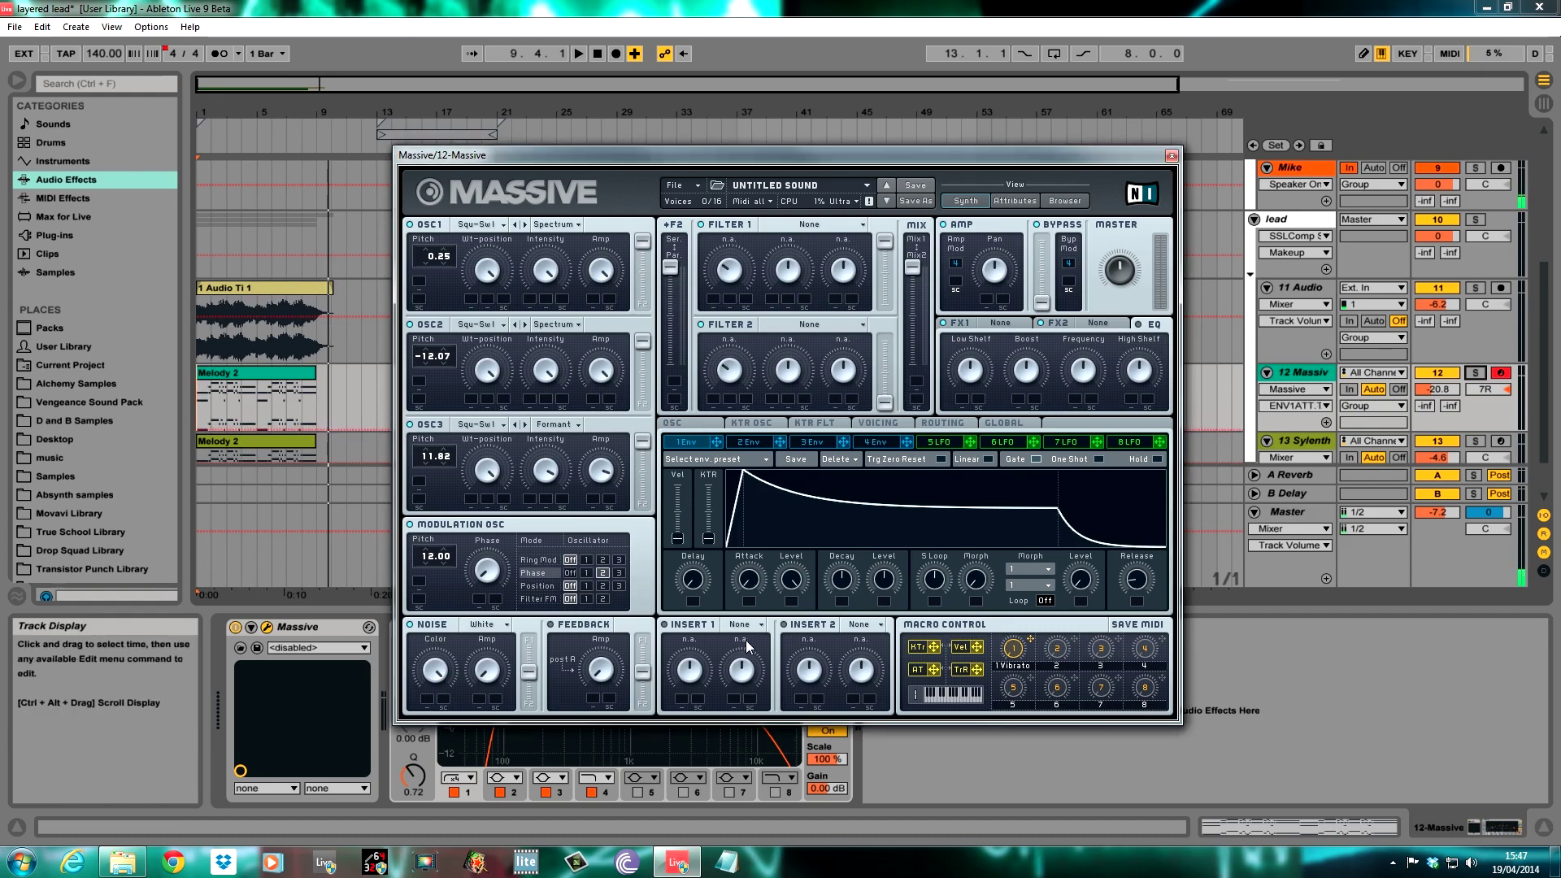
{"action": "left_click_drag", "start_coordinate": [891, 576], "coordinate": [893, 564]}
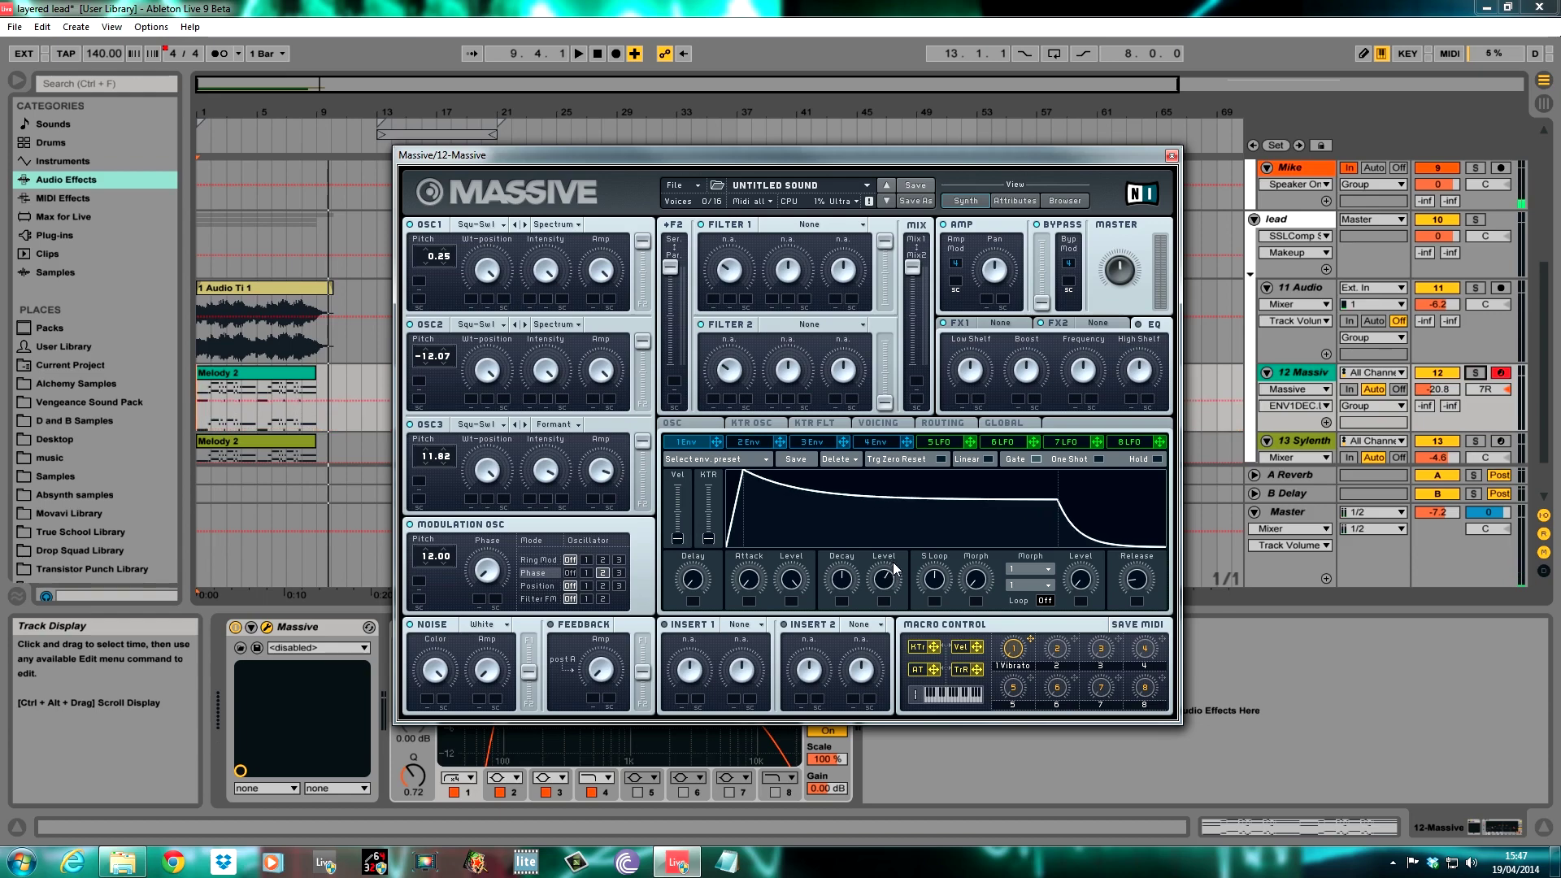
{"action": "left_click_drag", "start_coordinate": [1134, 577], "coordinate": [1134, 587]}
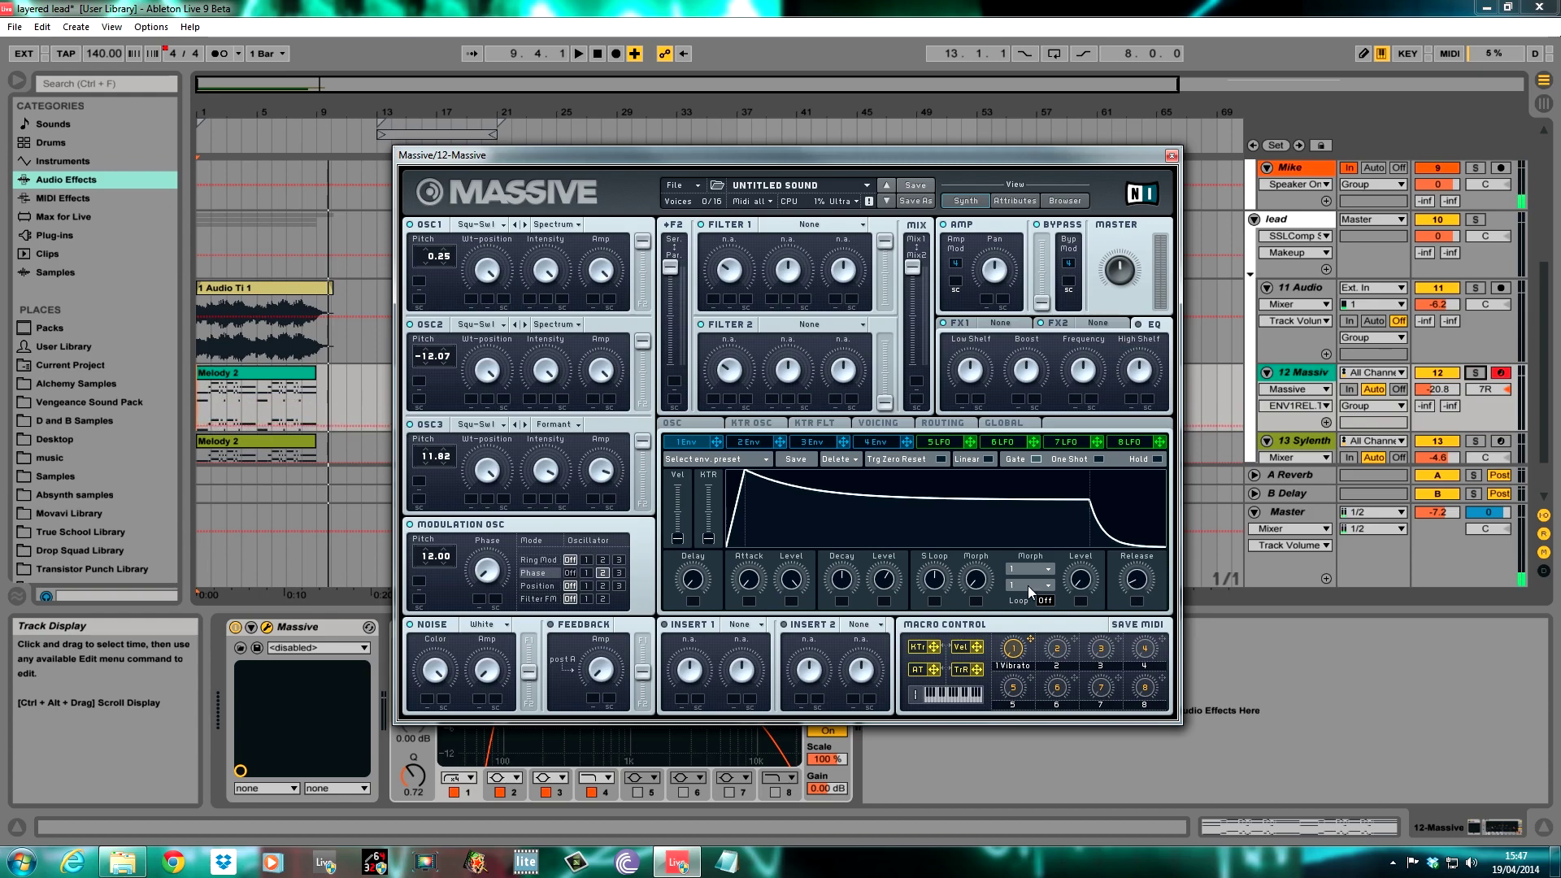
{"action": "left_click_drag", "start_coordinate": [714, 440], "coordinate": [484, 605]}
Step: Lower the noise amp with envelope 1 modulating it, and route the noise fully into Filter 1
{"action": "left_click", "coordinate": [430, 676]}
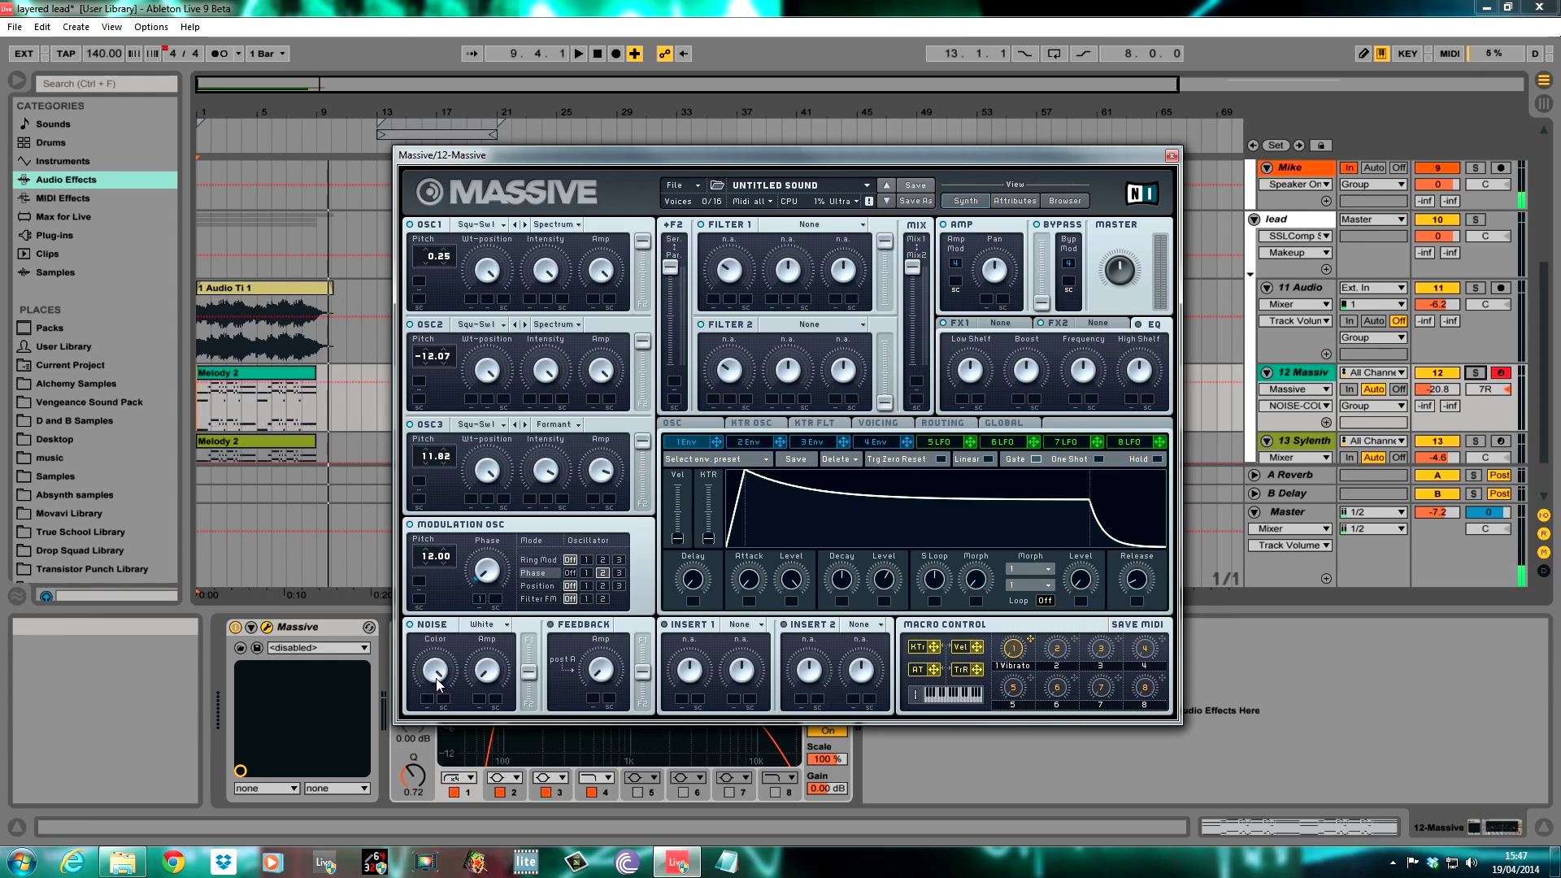
{"action": "left_click", "coordinate": [493, 669]}
{"action": "left_click_drag", "start_coordinate": [495, 667], "coordinate": [493, 659]}
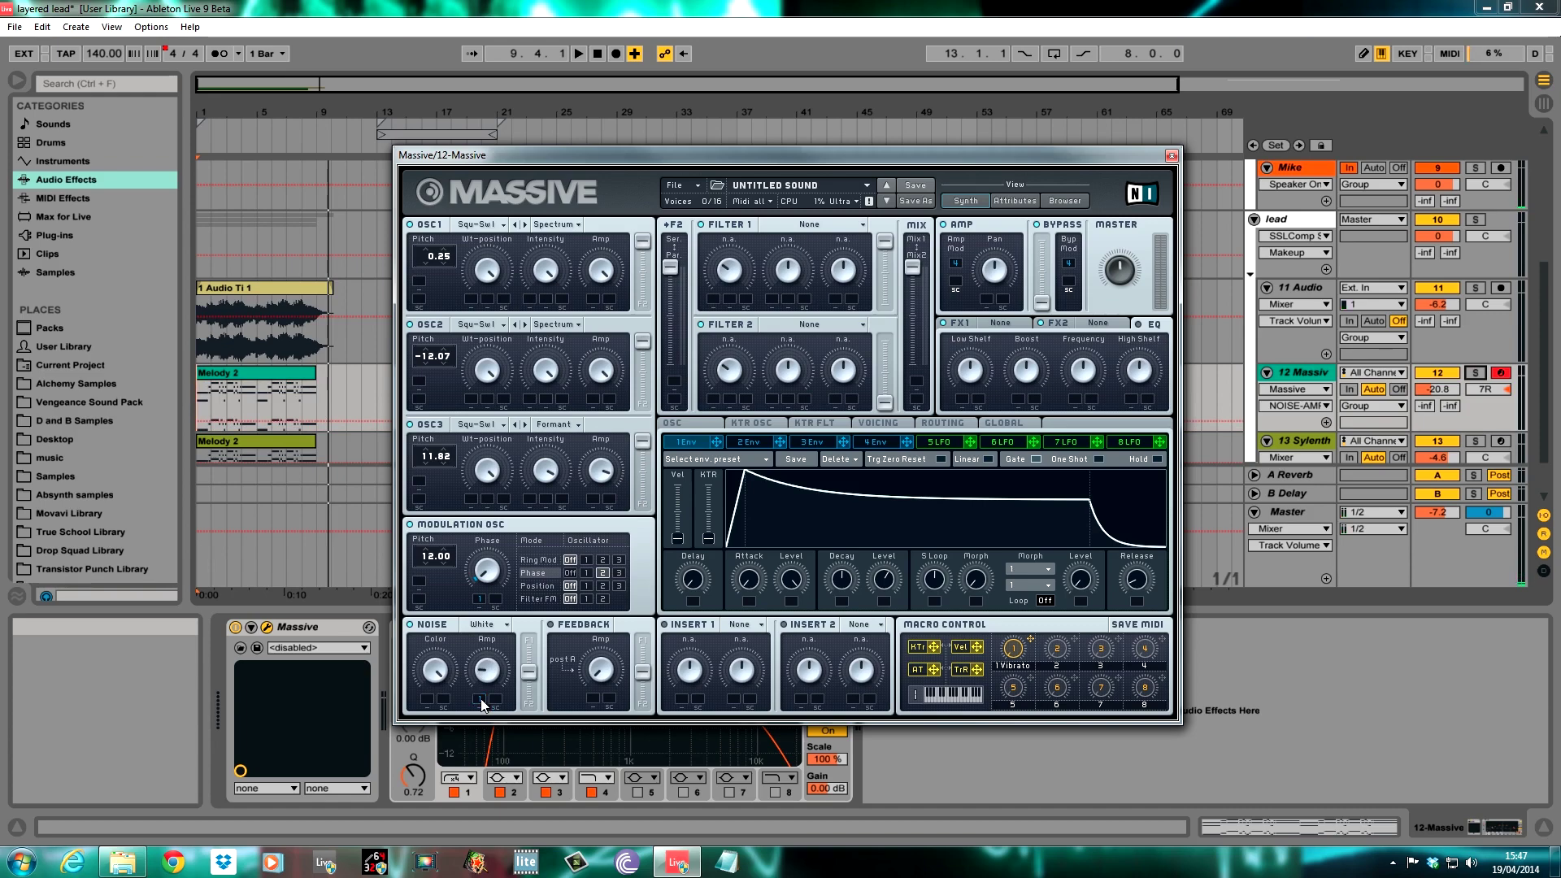
{"action": "left_click_drag", "start_coordinate": [482, 704], "coordinate": [475, 684]}
{"action": "left_click_drag", "start_coordinate": [529, 675], "coordinate": [534, 559]}
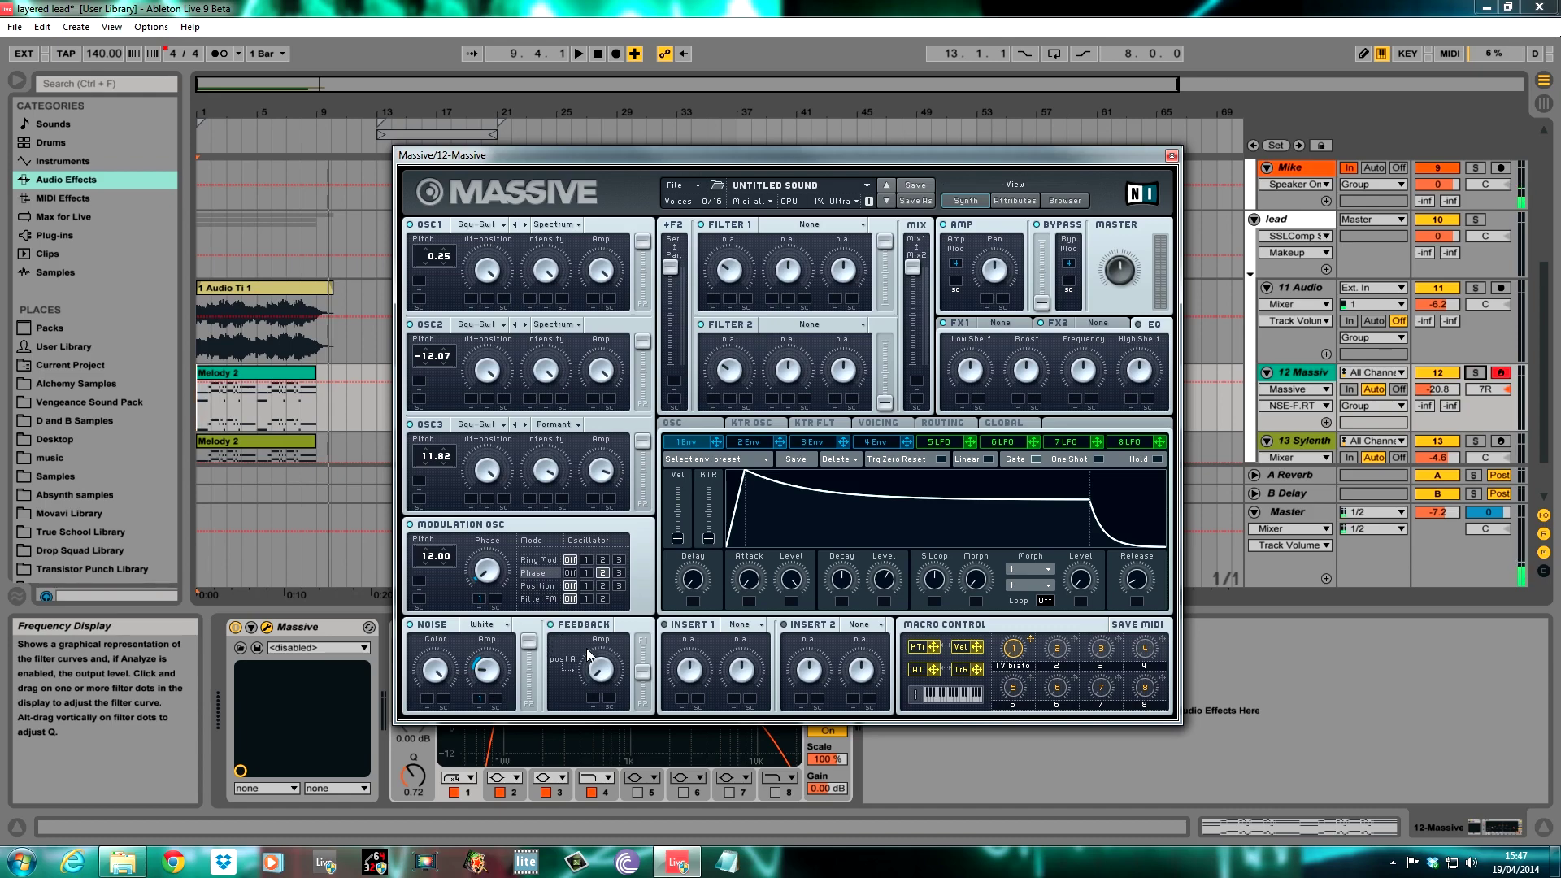
Step: Route the feedback fully into Filter 1 and adjust its amp
{"action": "left_click_drag", "start_coordinate": [644, 673], "coordinate": [643, 519]}
{"action": "left_click", "coordinate": [597, 671]}
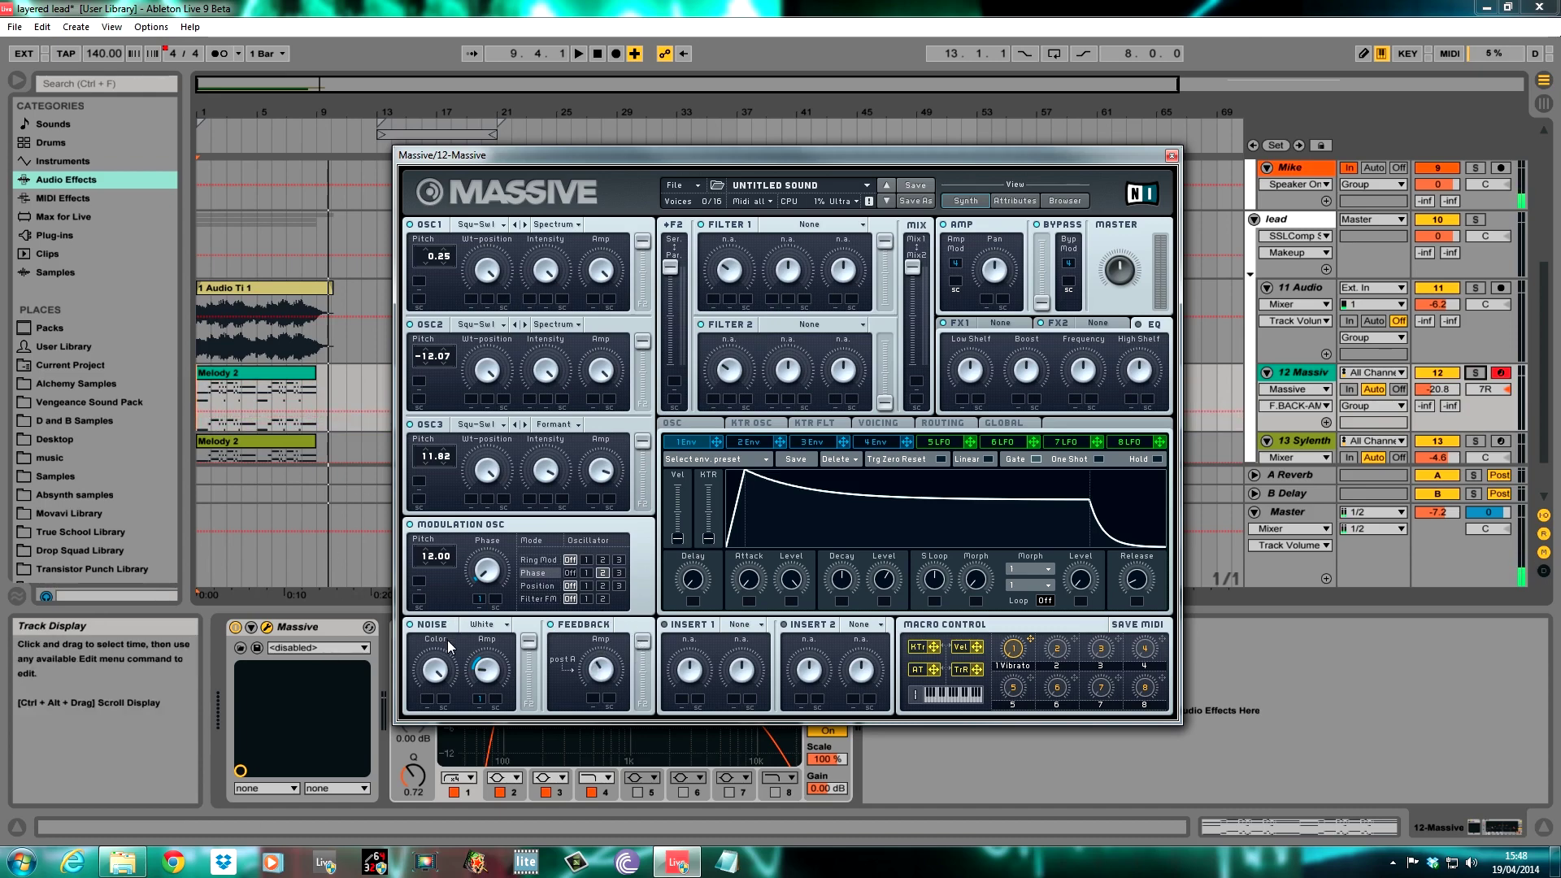
Step: Solo the 12 Massive track and play the sound from the start to check the modulation, noise and feedback settings
{"action": "left_click", "coordinate": [1476, 372]}
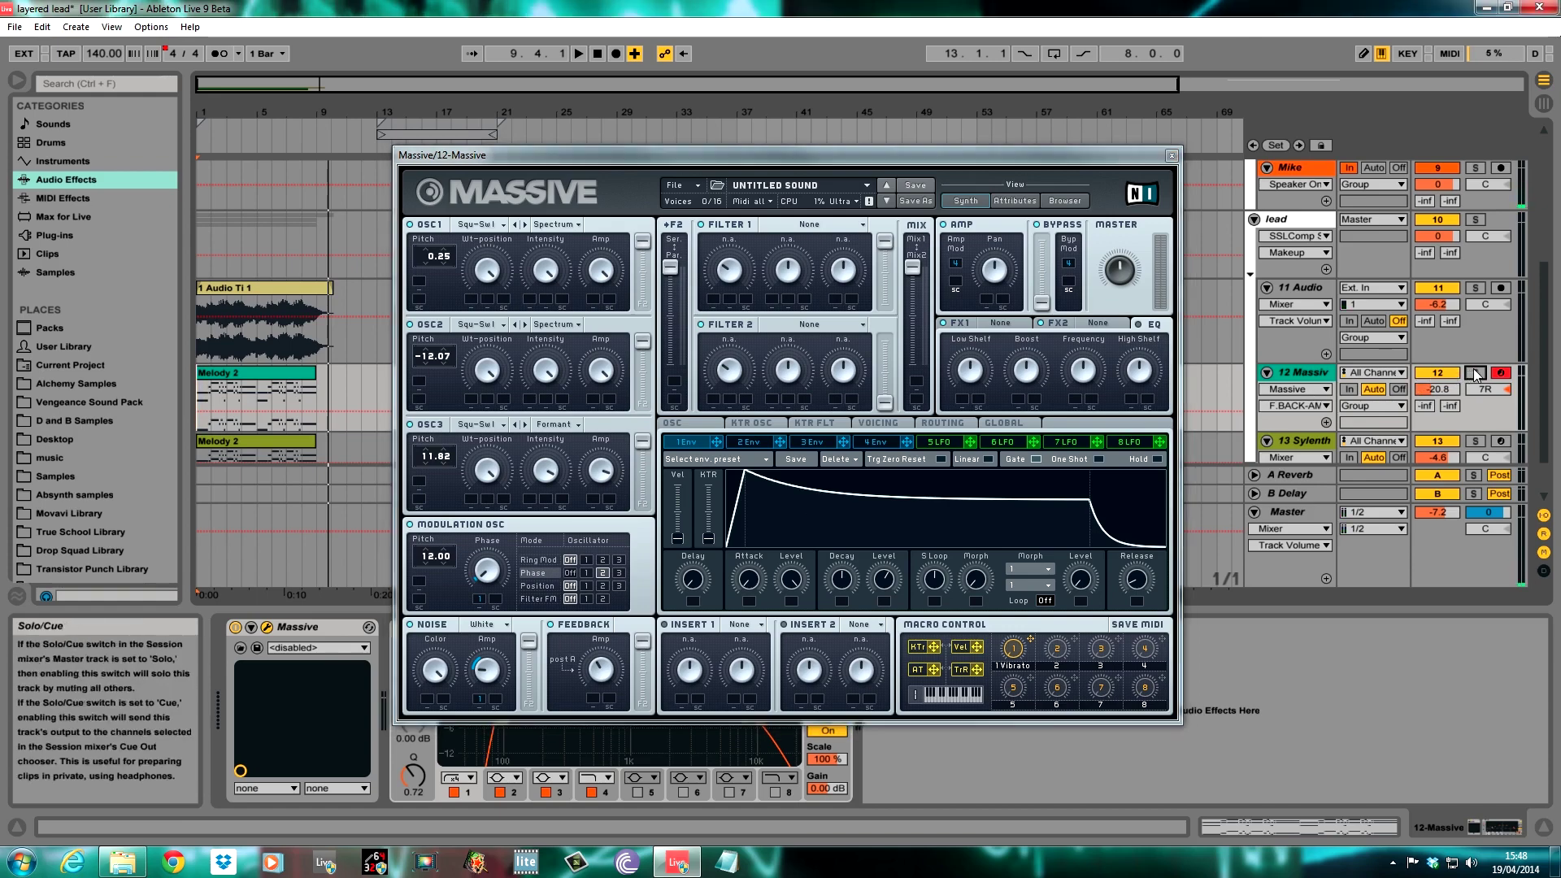
{"action": "key", "text": "space"}
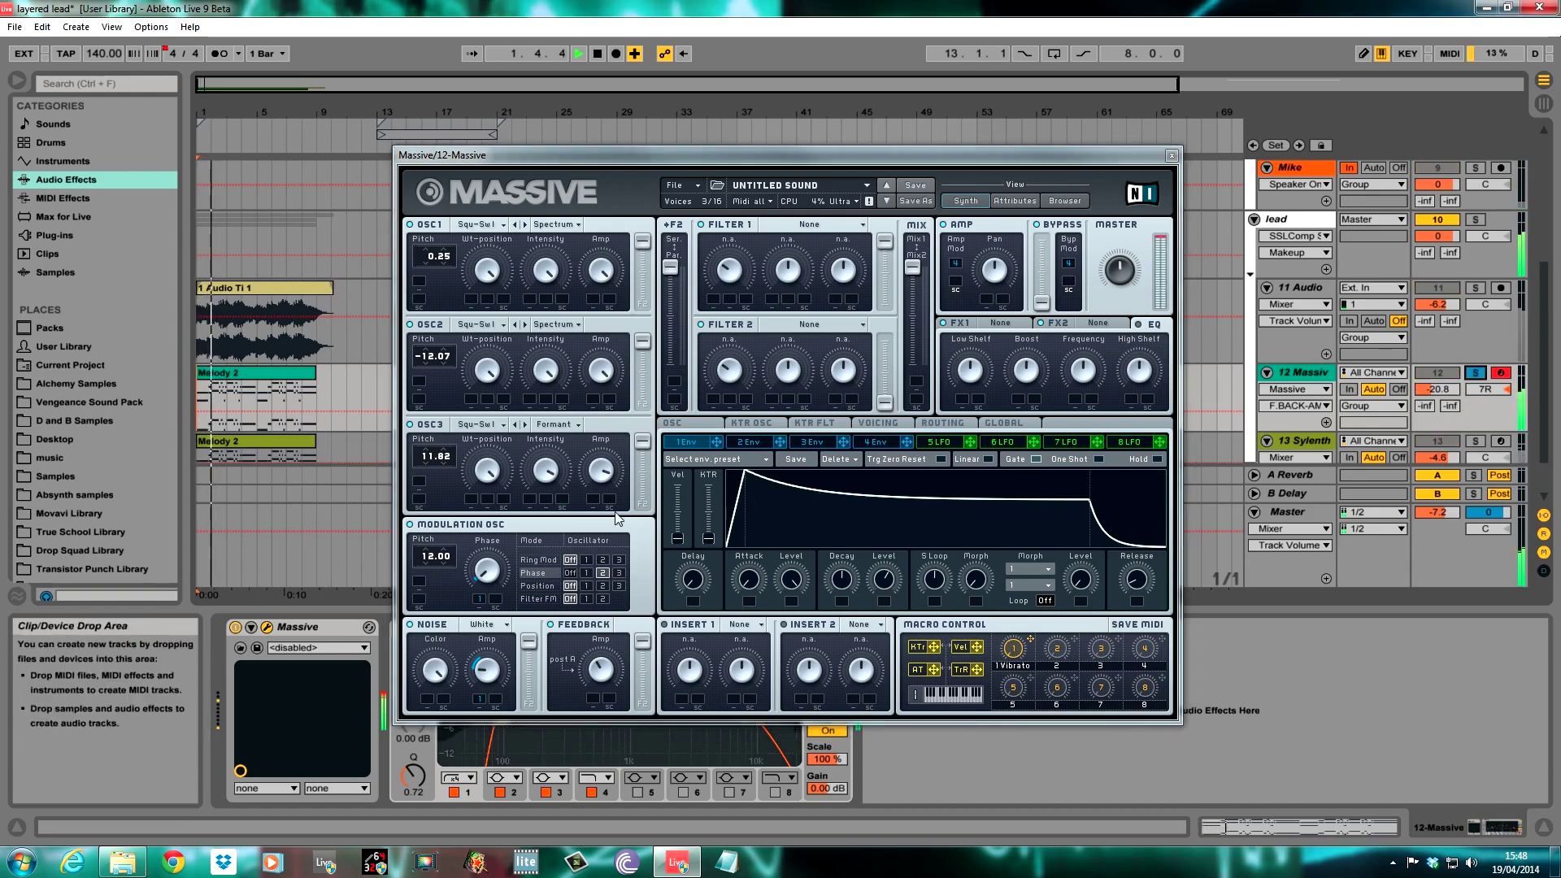
{"action": "left_click", "coordinate": [485, 578]}
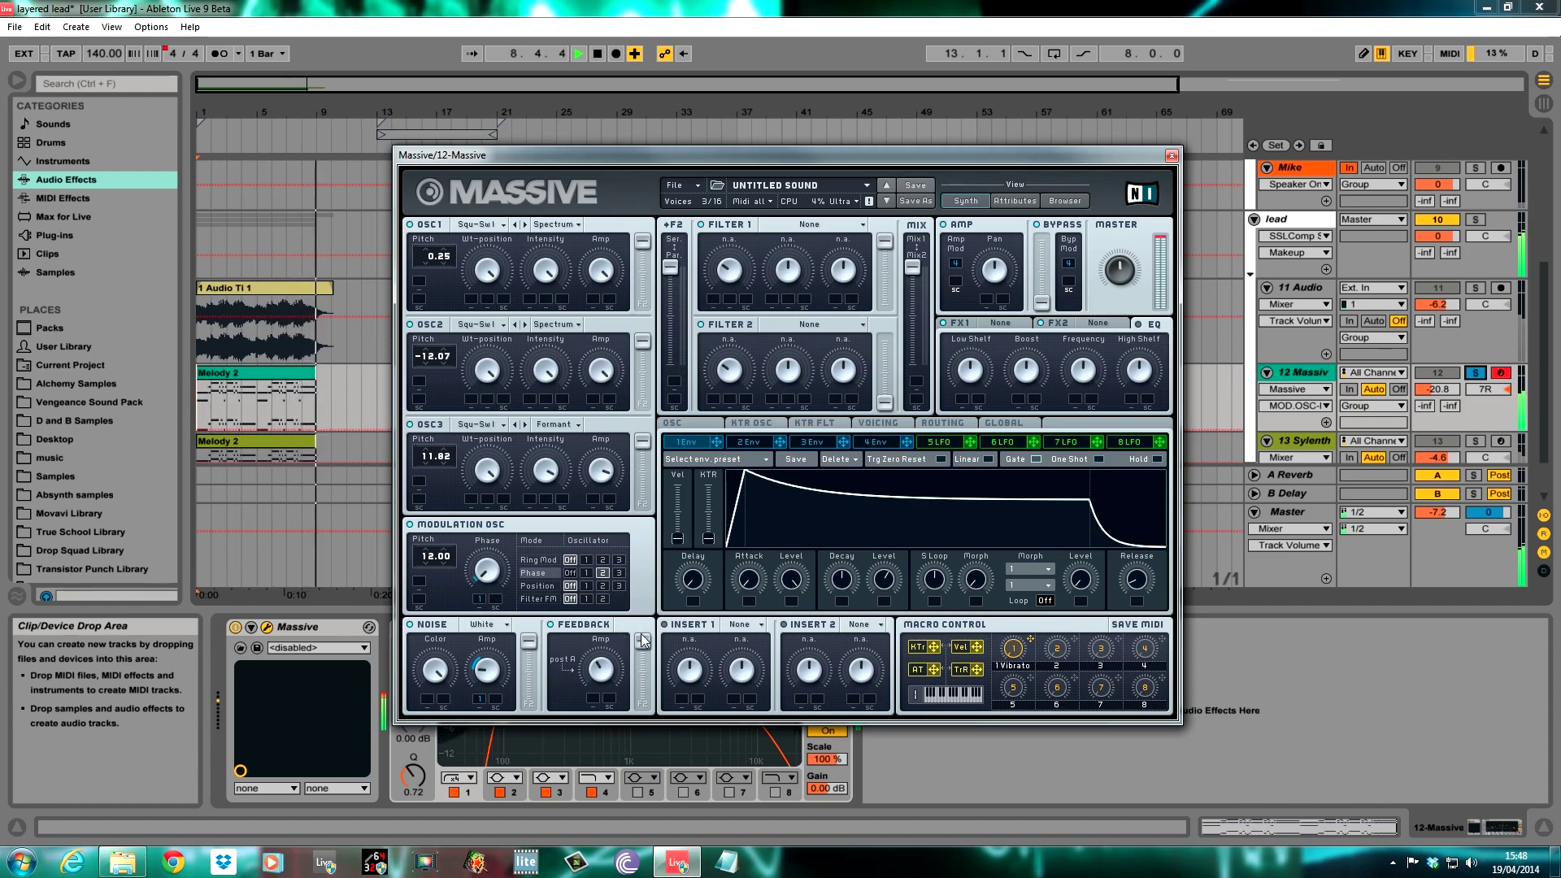
Step: With playback stopped and the track unsoloed, switch off Filter 2 and set Filter 1 to Lowpass 2
{"action": "left_click", "coordinate": [1476, 372]}
{"action": "key", "text": "space"}
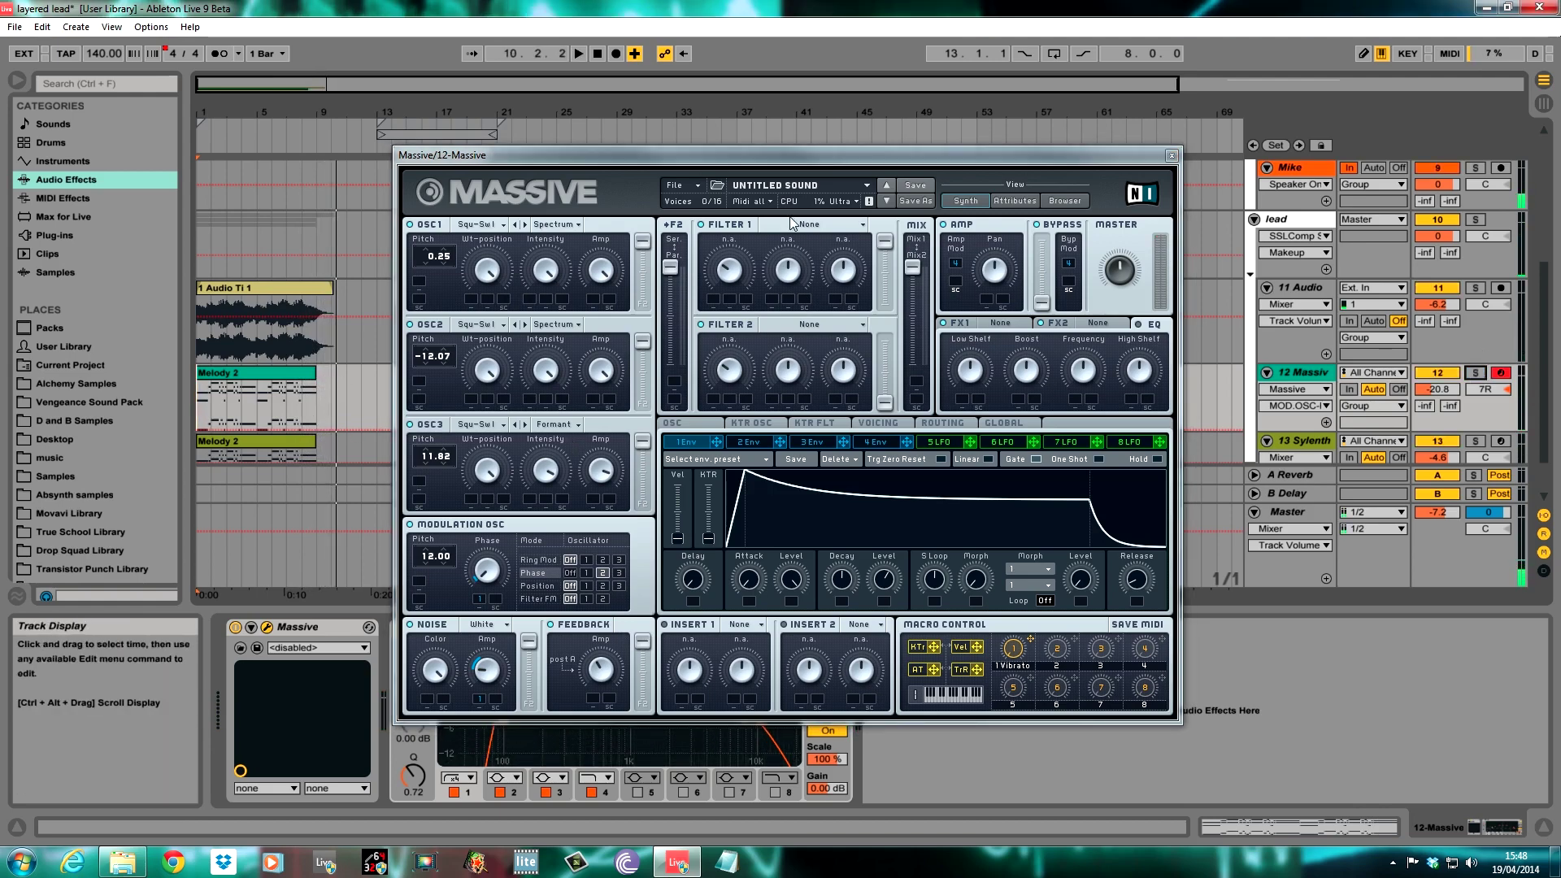
{"action": "left_click", "coordinate": [701, 324]}
{"action": "left_click", "coordinate": [676, 271]}
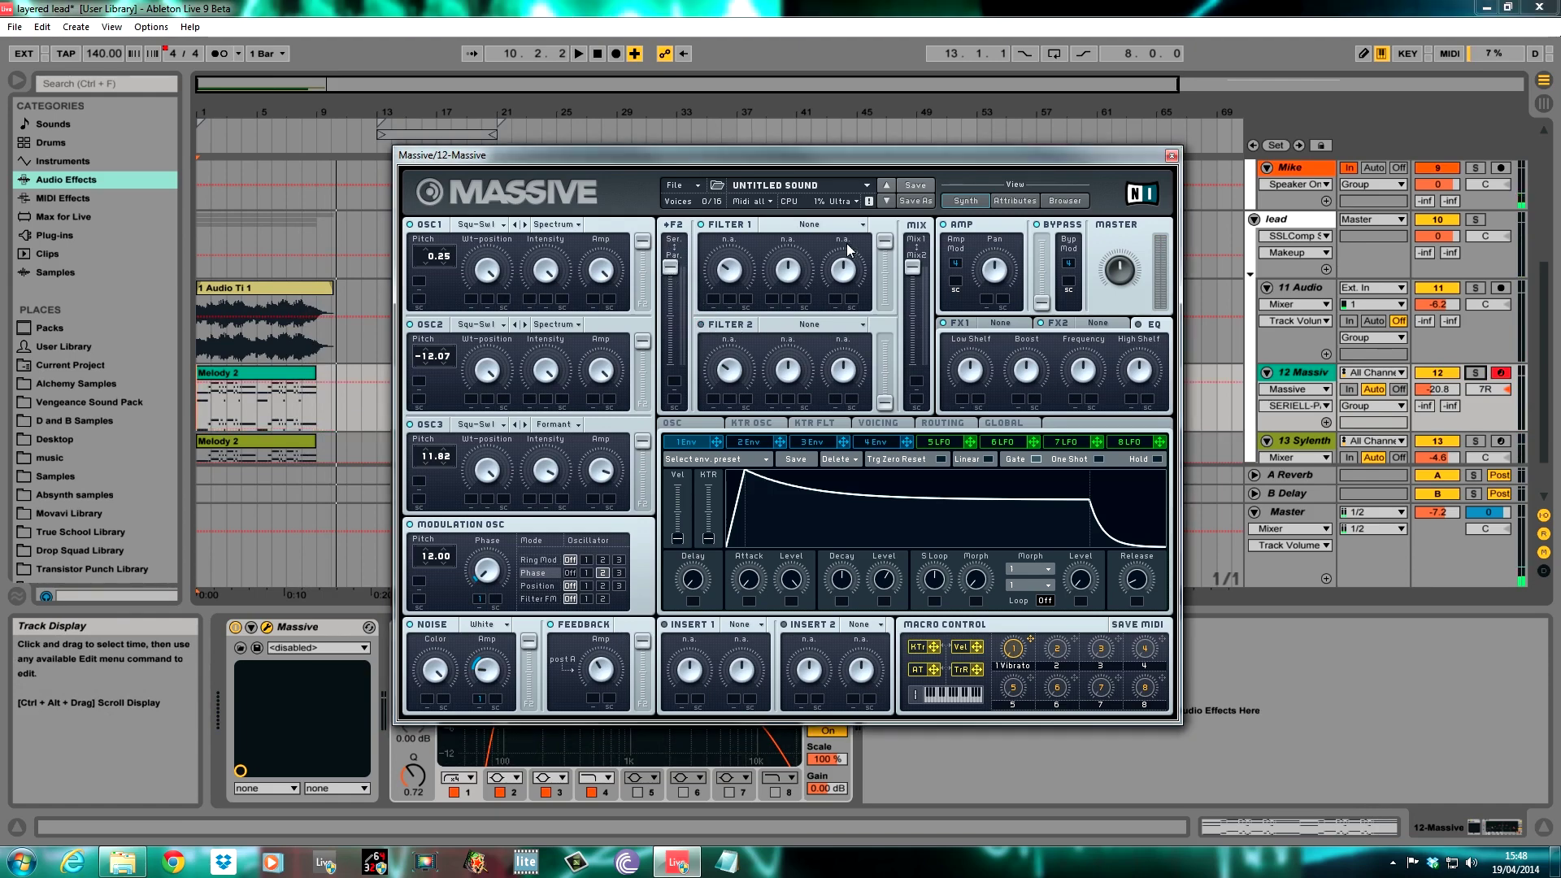
{"action": "left_click", "coordinate": [911, 264]}
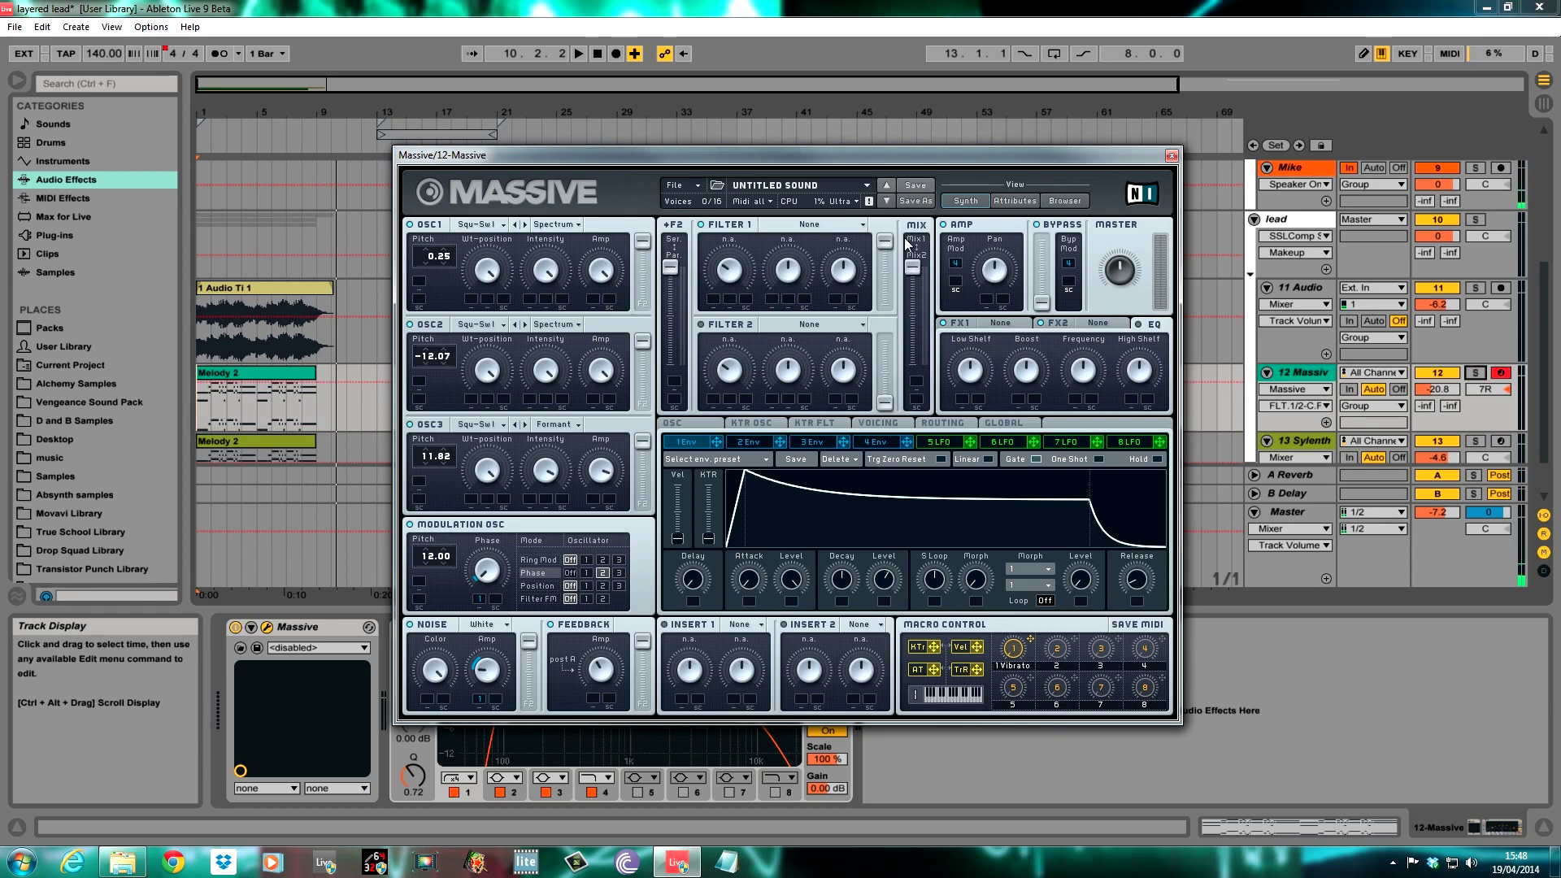
{"action": "left_click", "coordinate": [840, 225]}
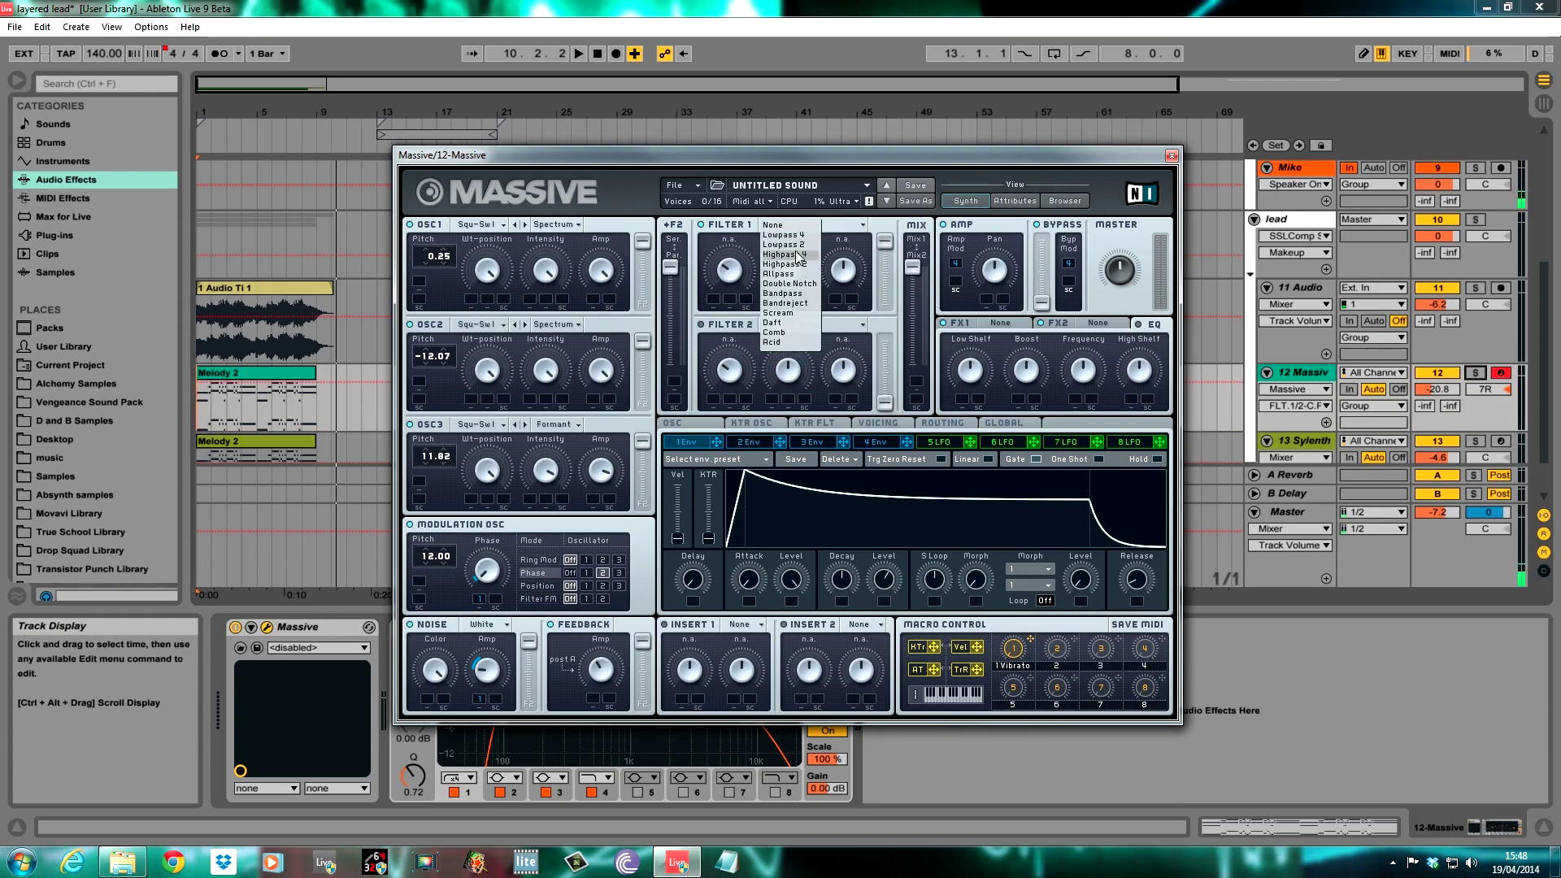
{"action": "left_click", "coordinate": [788, 244]}
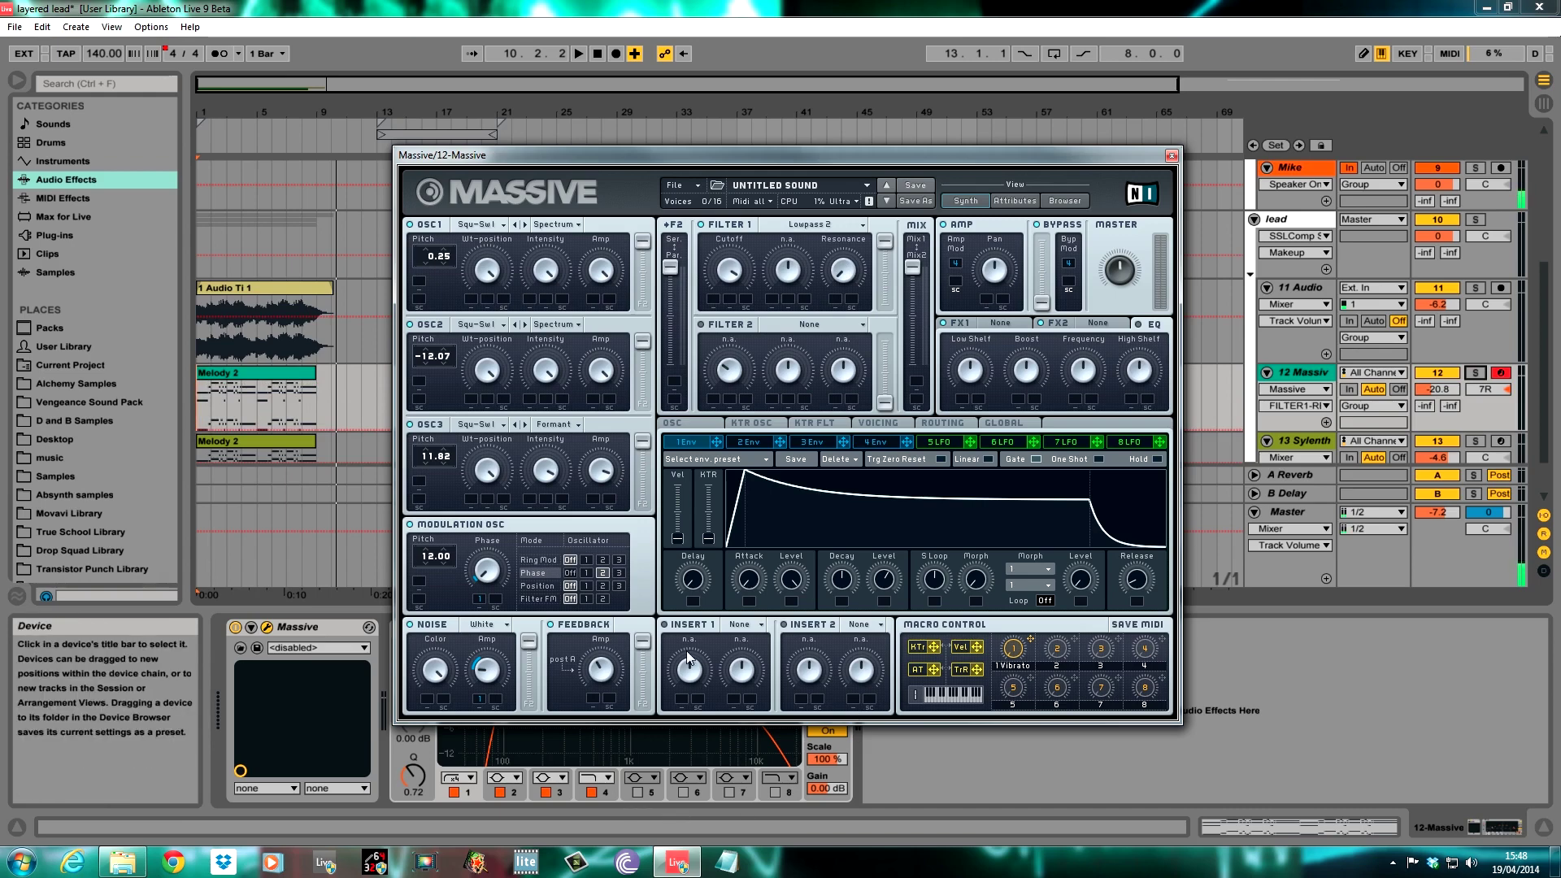
Step: Set Insert 1 to Parabolic Shaper, adjusting its dry/wet and drive, and set Insert 2 to Sine Shaper
{"action": "left_click", "coordinate": [757, 624]}
{"action": "left_click", "coordinate": [757, 692]}
{"action": "left_click", "coordinate": [691, 677]}
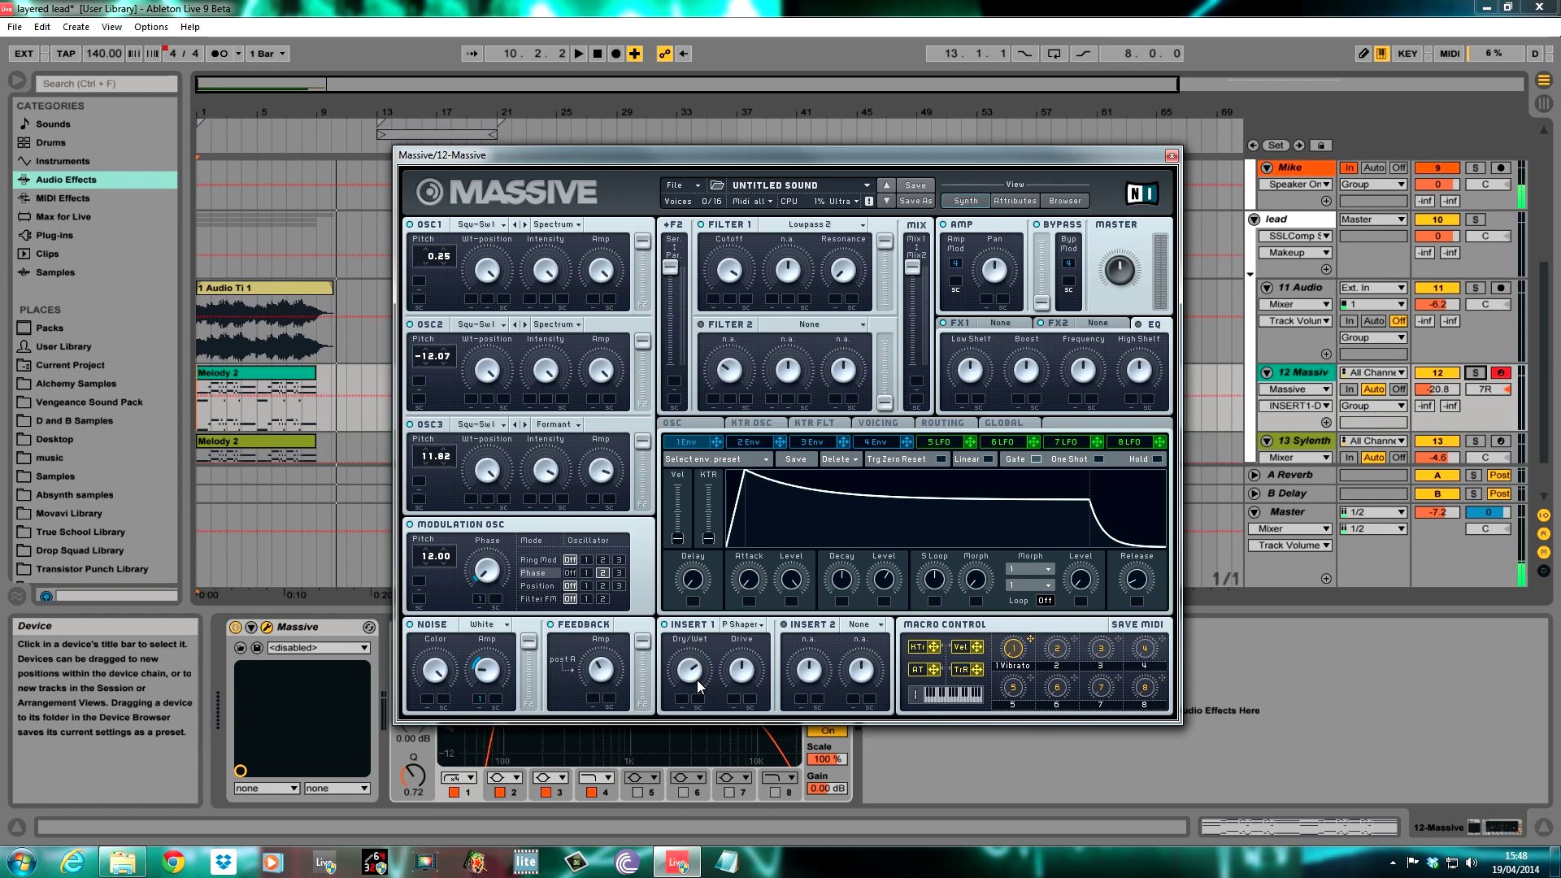
{"action": "left_click", "coordinate": [742, 670]}
{"action": "left_click_drag", "start_coordinate": [742, 670], "coordinate": [743, 686]}
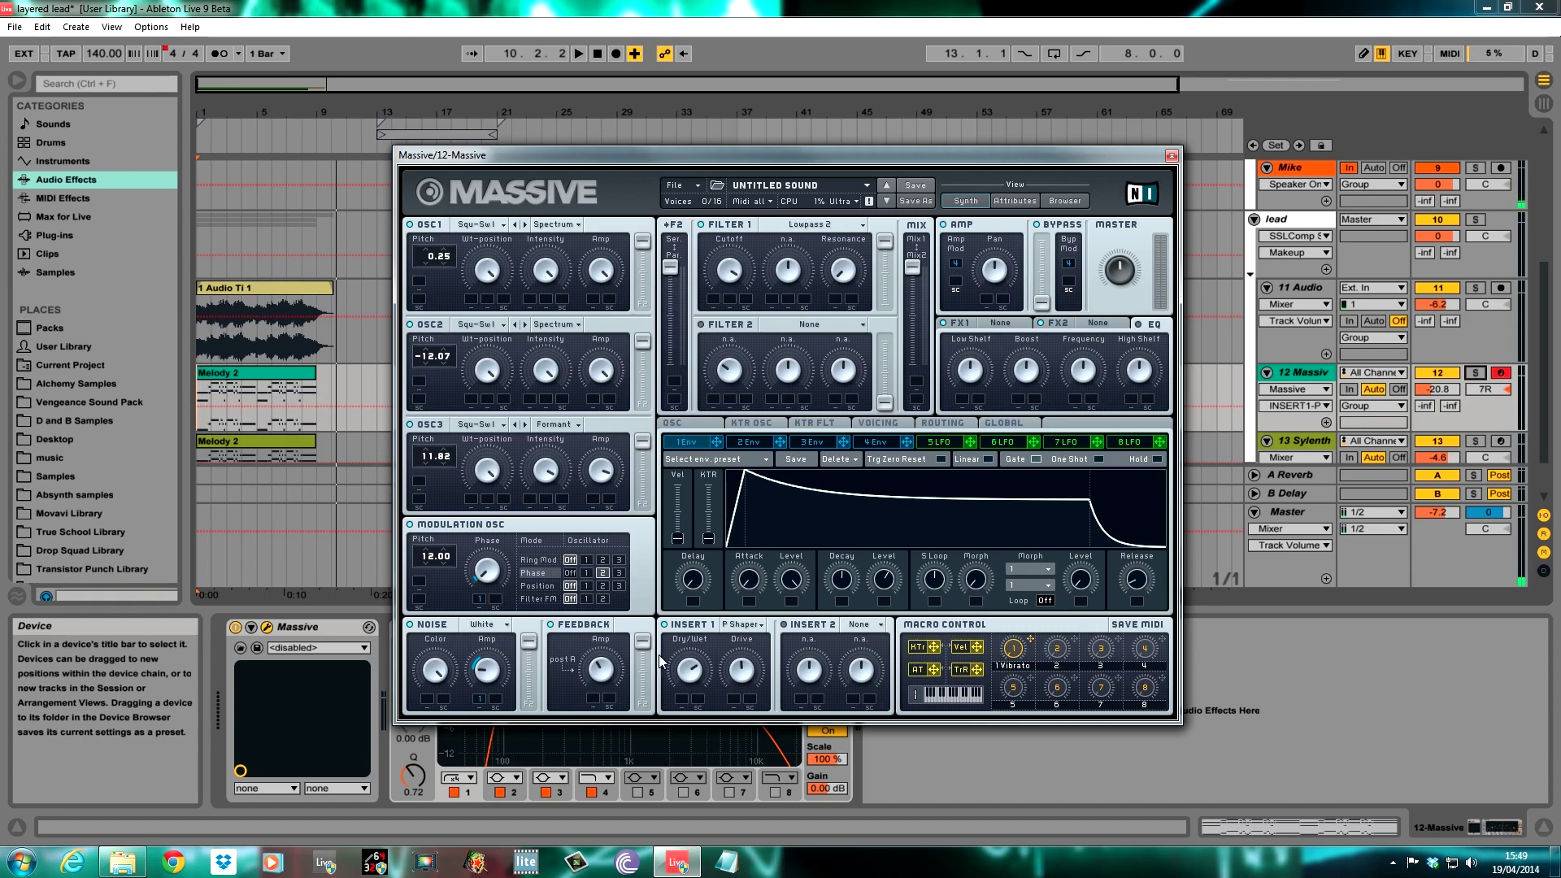
{"action": "left_click", "coordinate": [878, 625]}
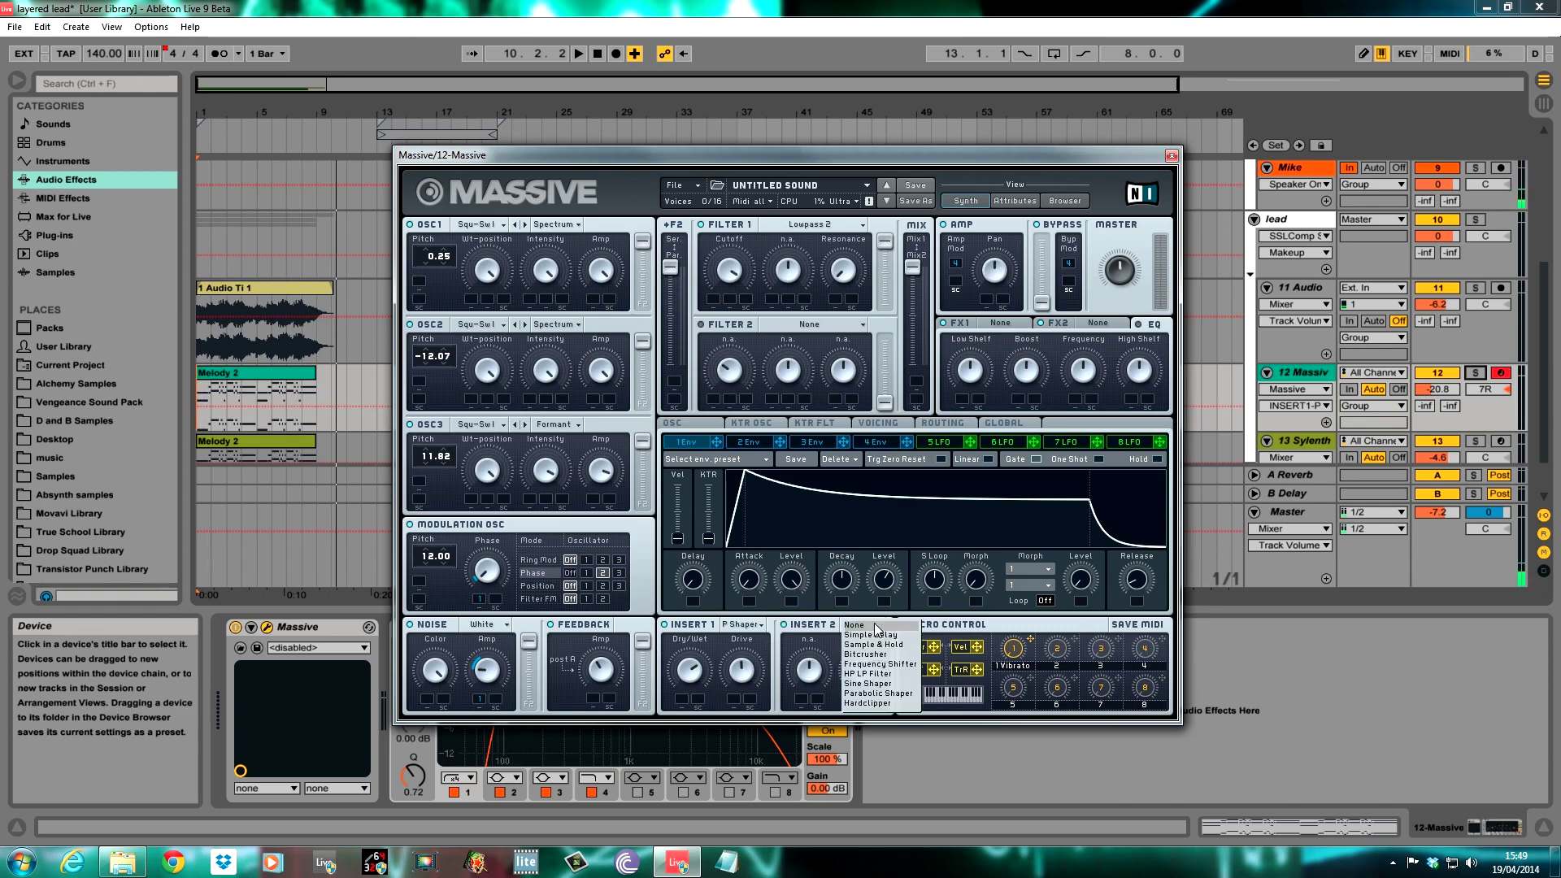
{"action": "left_click", "coordinate": [874, 685]}
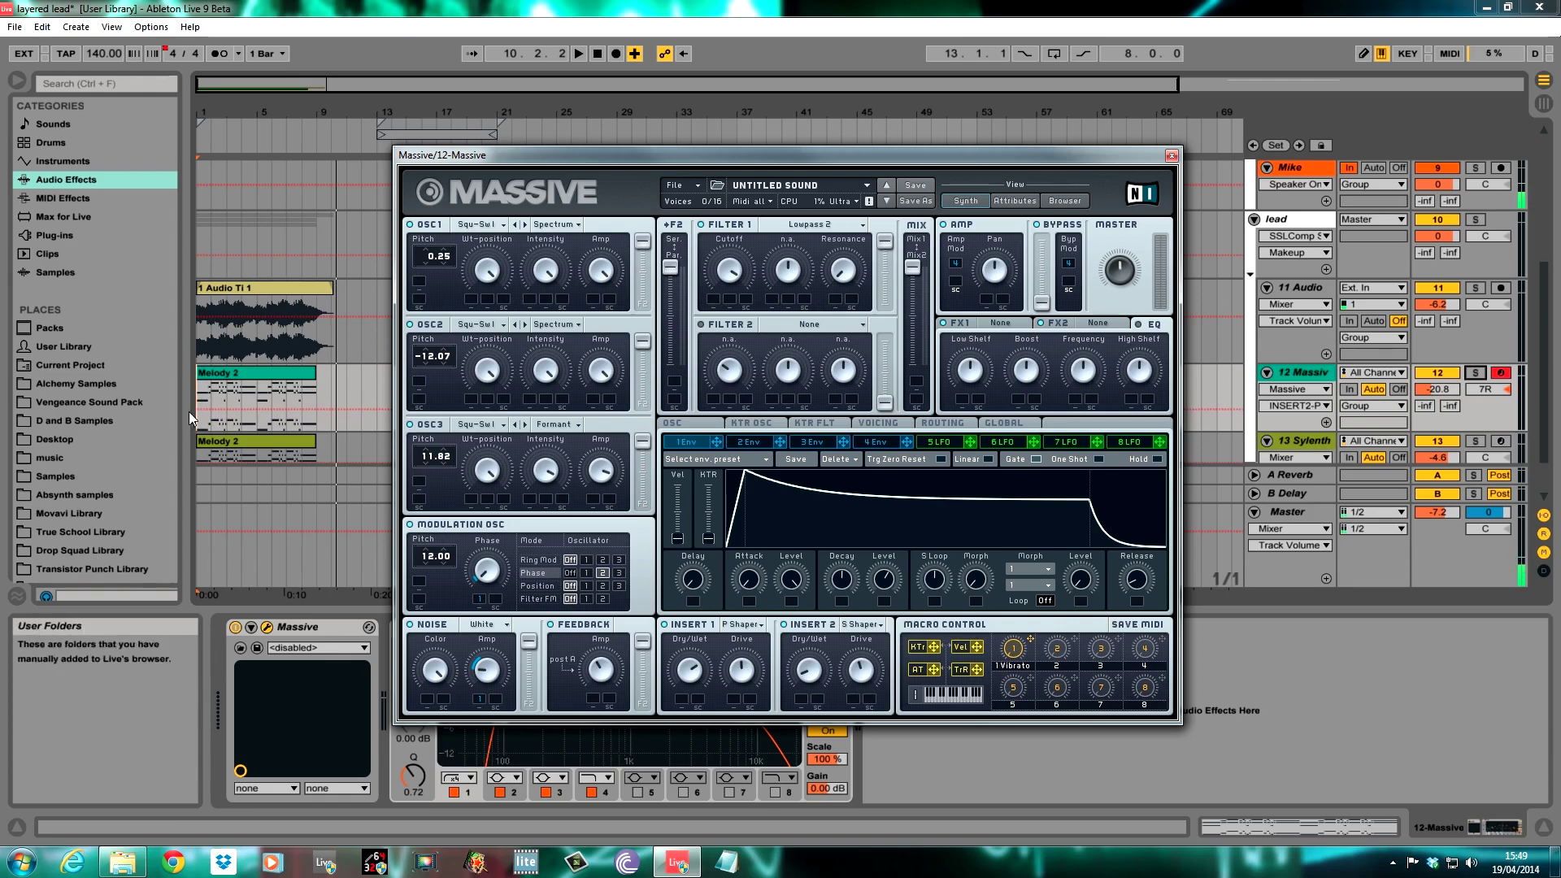
Step: Play the 12 Massive track soloed, setting its volume to -20.3 and adjusting the noise amp, then unsolo it
{"action": "left_click", "coordinate": [1475, 373]}
{"action": "key", "text": "space"}
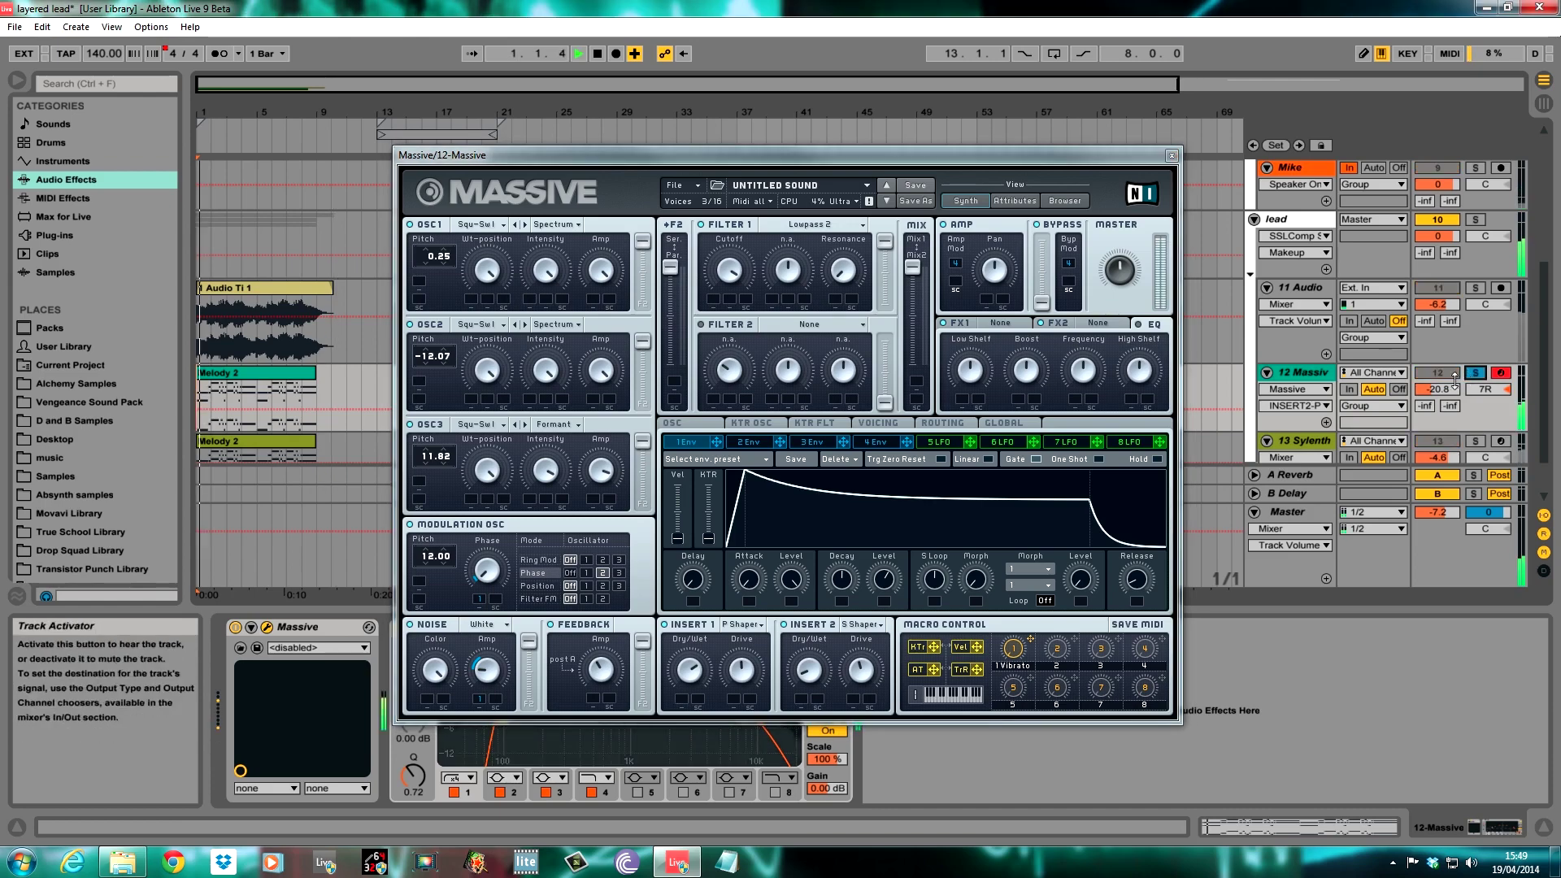
{"action": "left_click_drag", "start_coordinate": [1436, 398], "coordinate": [1435, 395]}
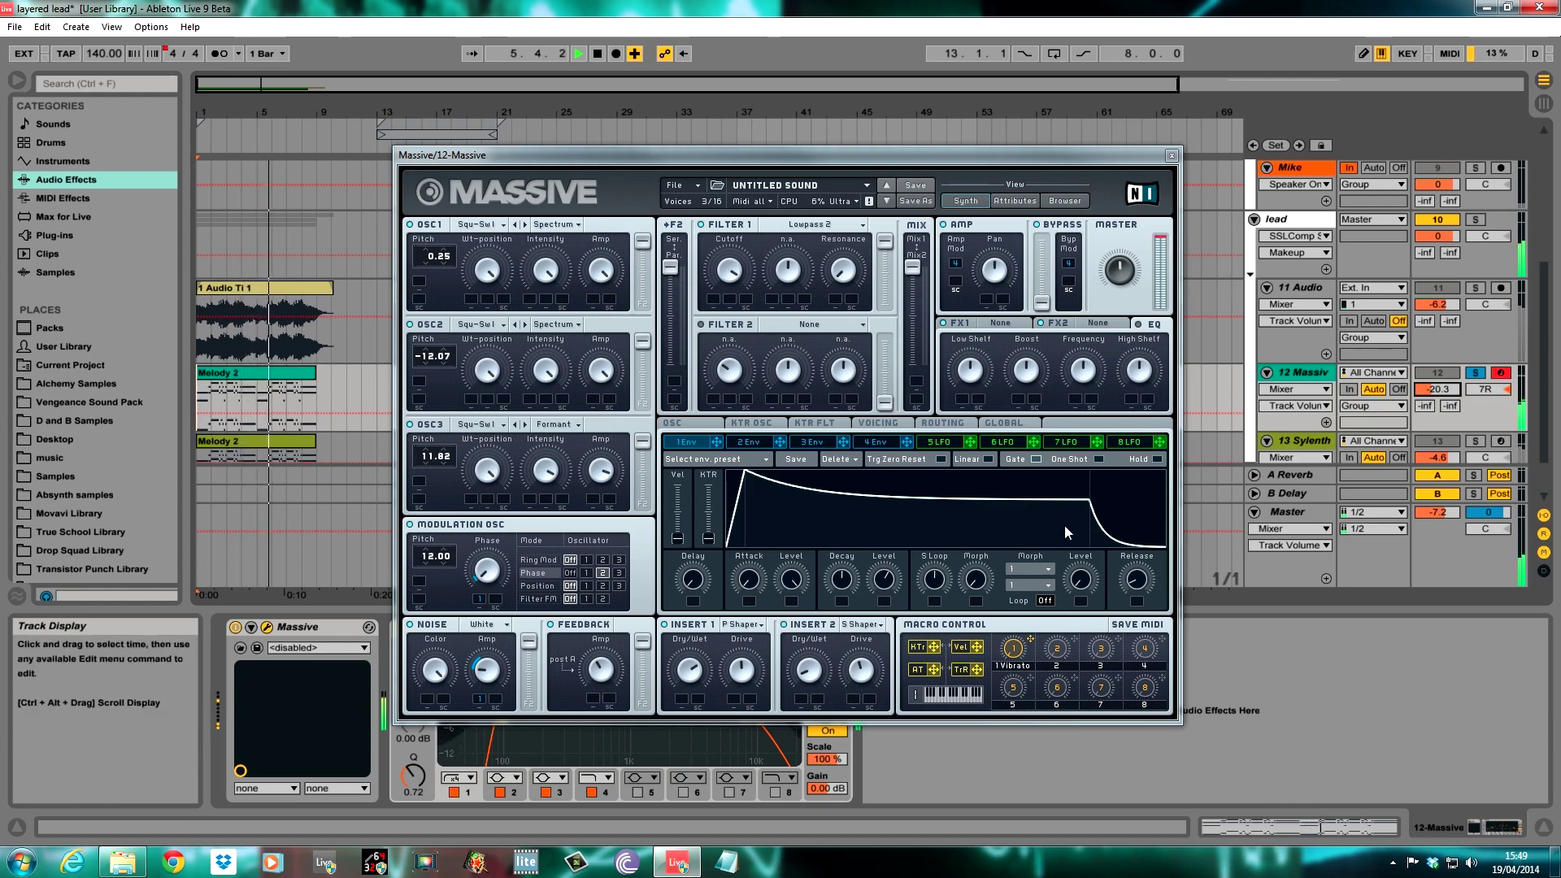
{"action": "left_click", "coordinate": [498, 671]}
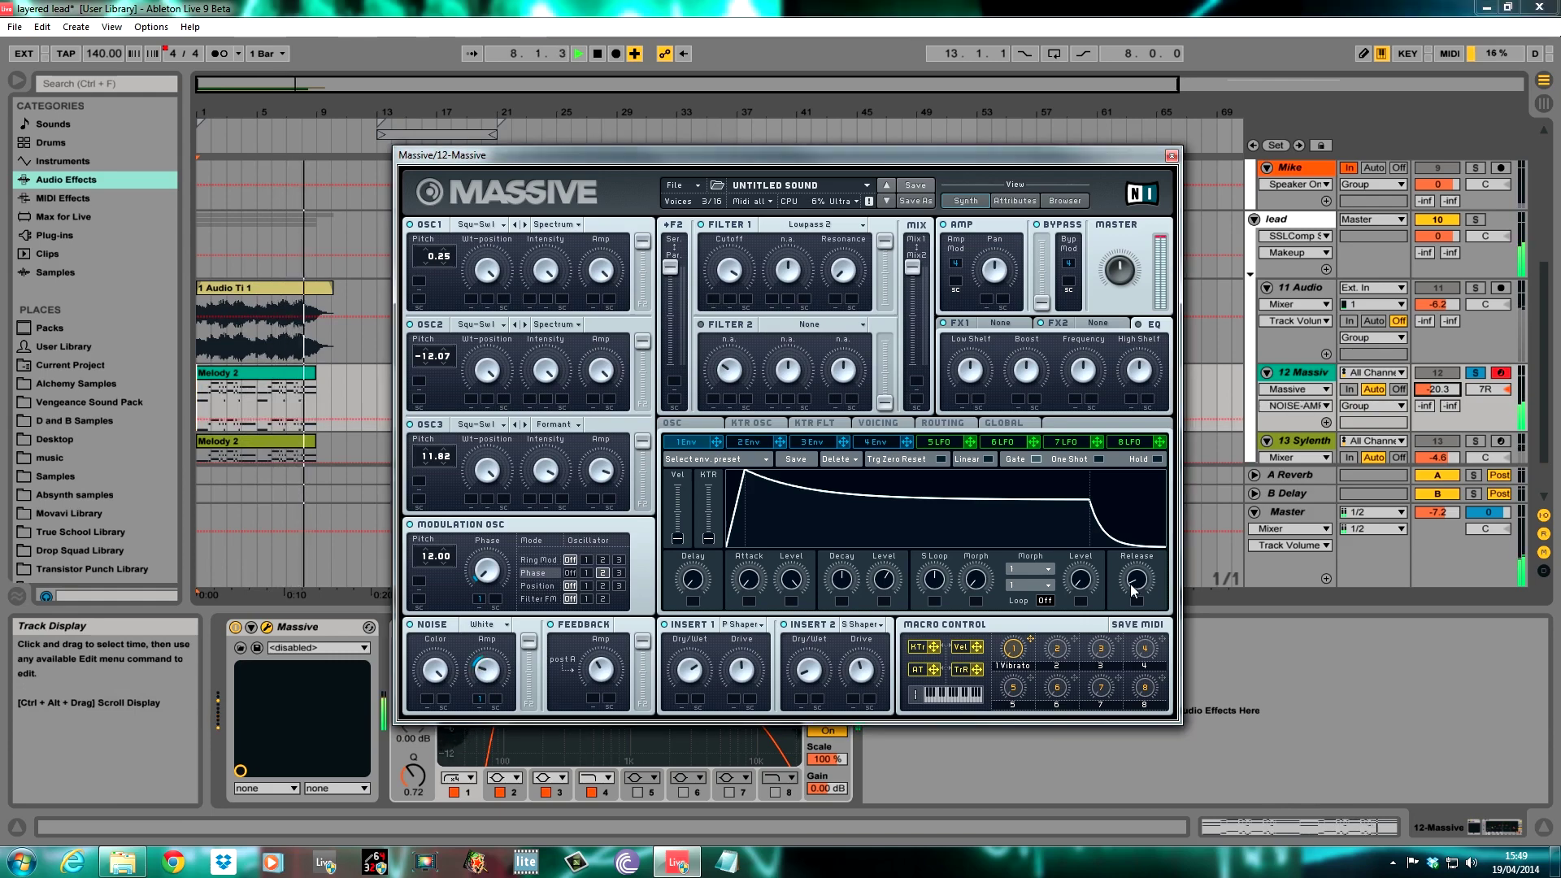
{"action": "left_click", "coordinate": [1474, 372]}
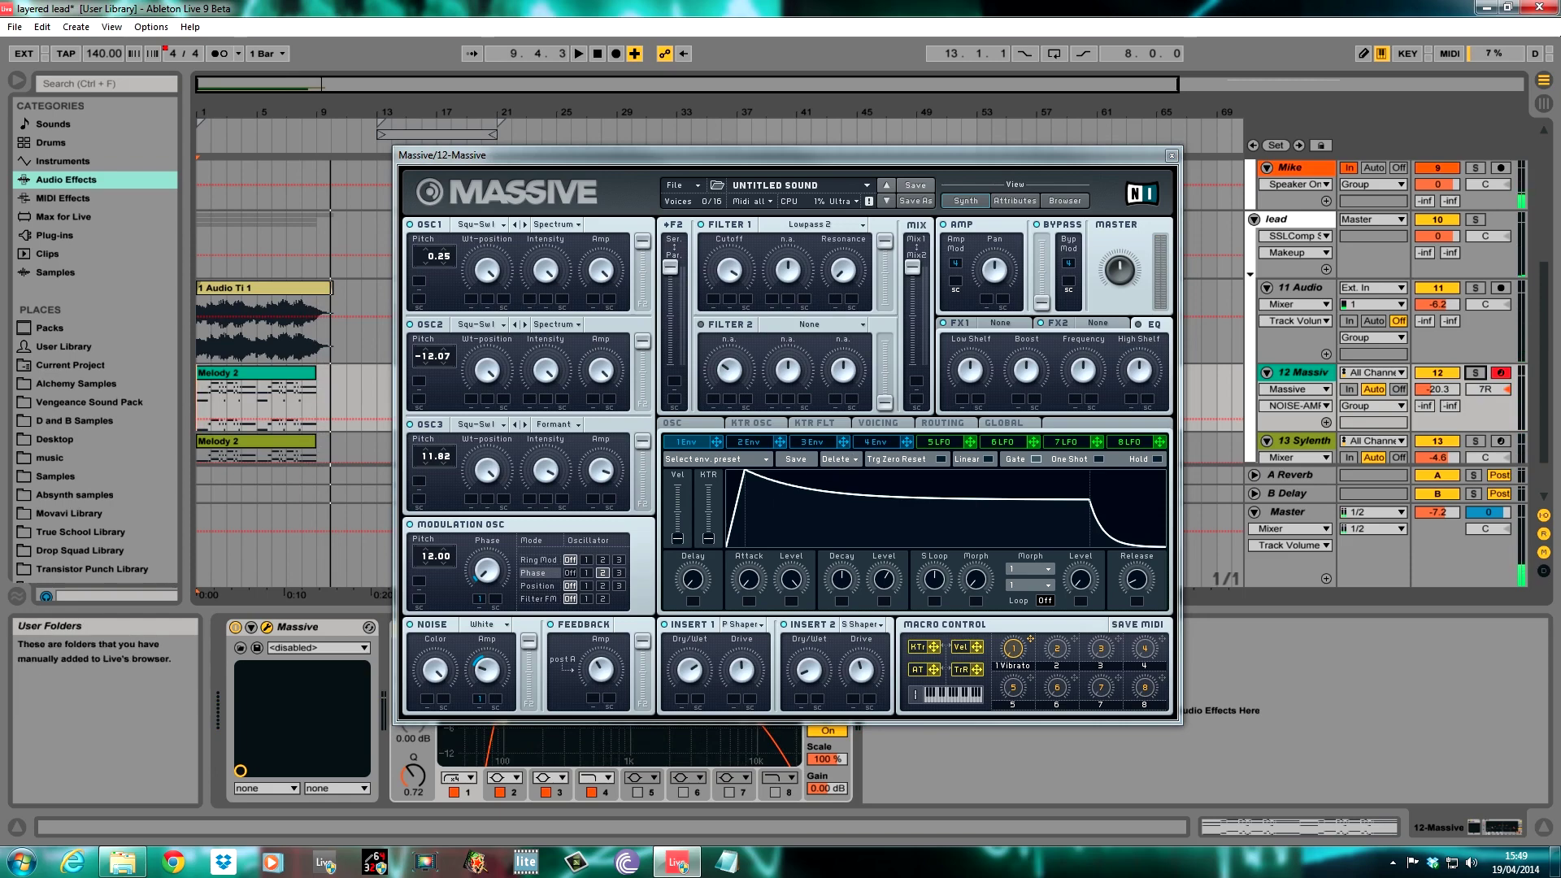
Step: Set unison to 6 voices and enable pitch cutoff, wavetable position and pan position spread, with a slight pitch spread and pan towards Full
{"action": "left_click", "coordinate": [876, 423]}
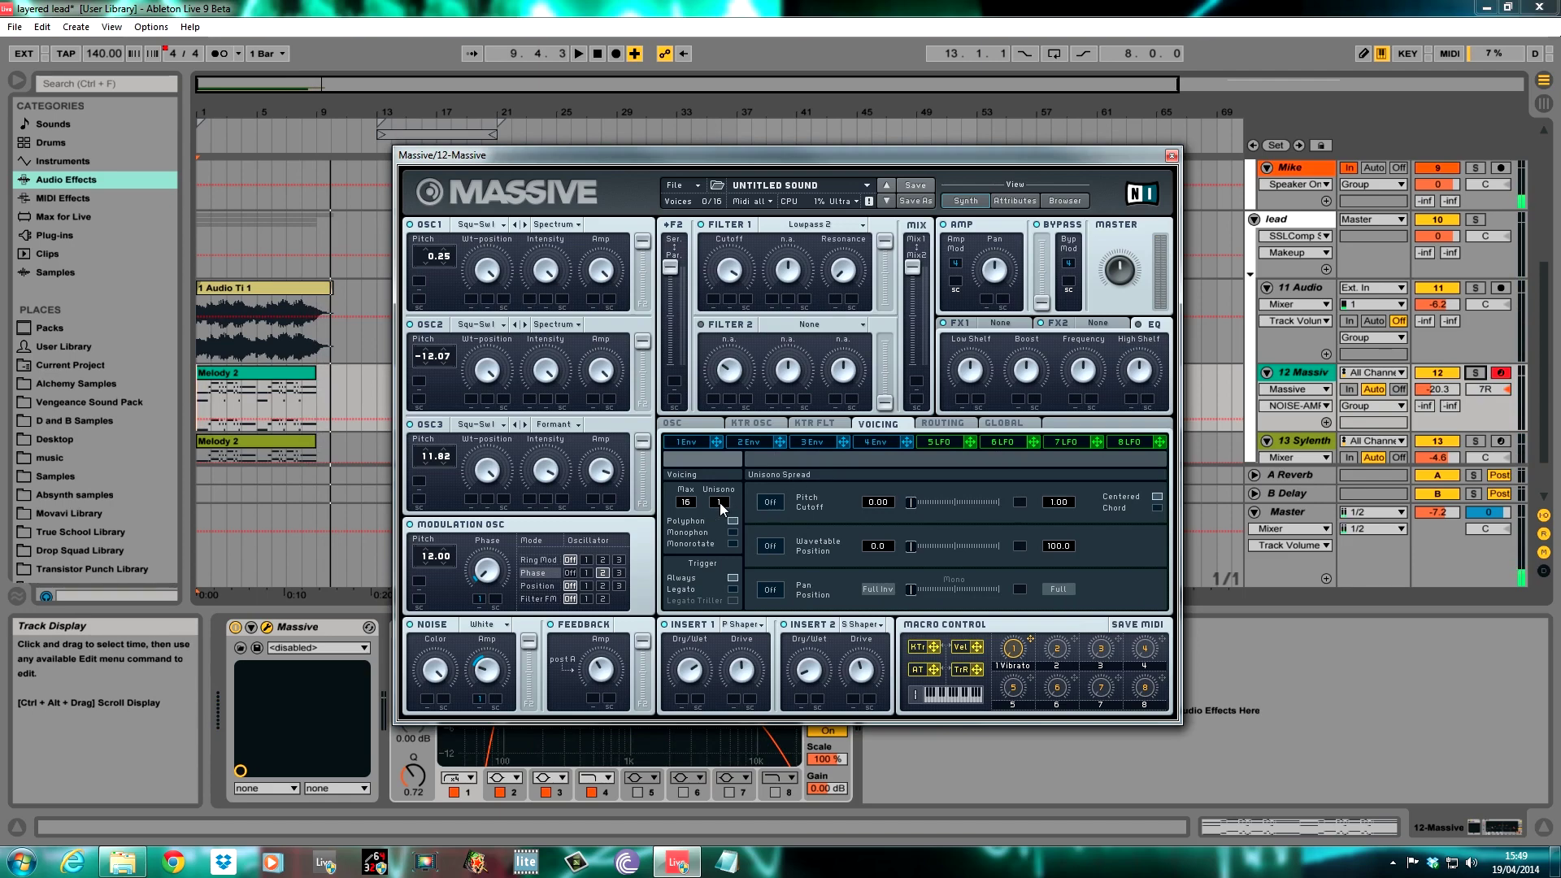
{"action": "left_click_drag", "start_coordinate": [720, 503], "coordinate": [722, 489]}
{"action": "left_click", "coordinate": [774, 501]}
{"action": "left_click", "coordinate": [774, 547]}
{"action": "left_click_drag", "start_coordinate": [909, 501], "coordinate": [916, 504]}
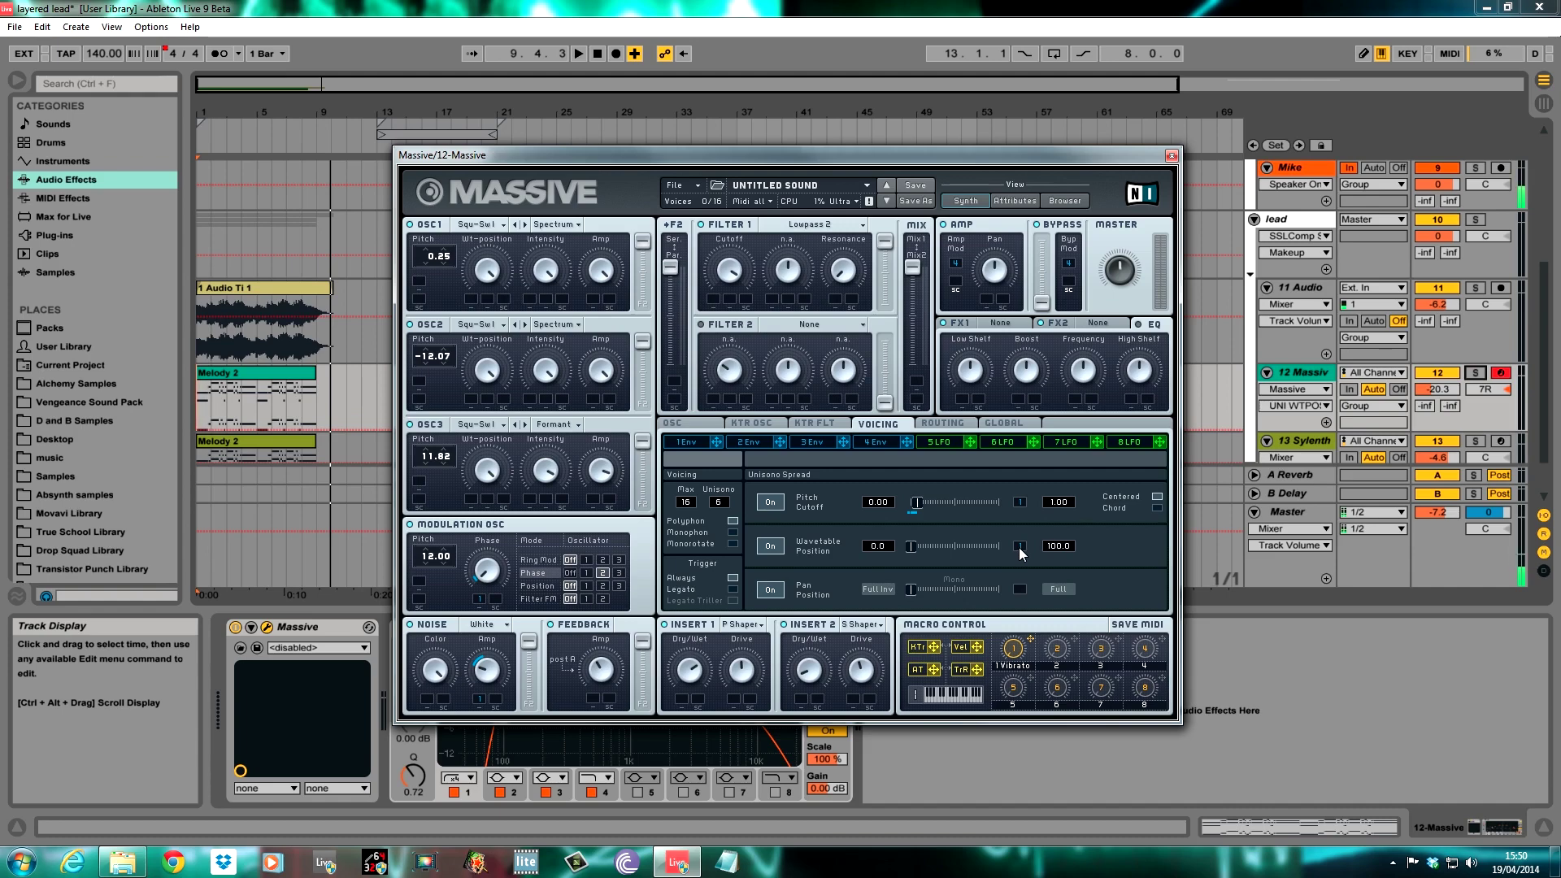
{"action": "left_click_drag", "start_coordinate": [1020, 548], "coordinate": [1021, 544]}
{"action": "left_click", "coordinate": [770, 591]}
{"action": "left_click_drag", "start_coordinate": [935, 586], "coordinate": [988, 585]}
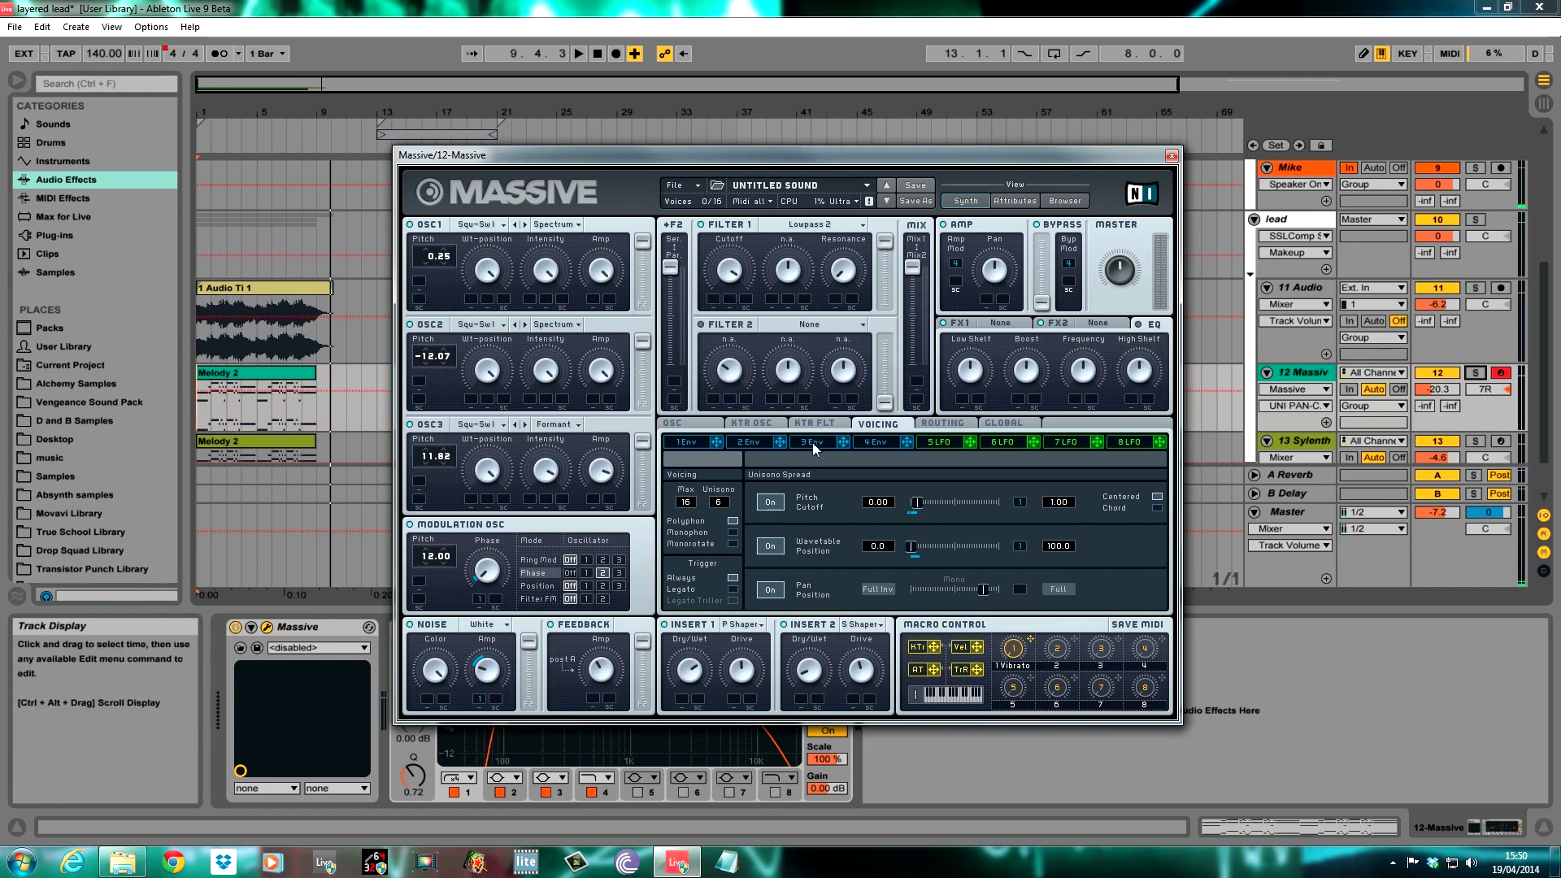
Step: Show the oscillator settings and play the 12 Massive track soloed to check the unison spread
{"action": "left_click", "coordinate": [694, 425]}
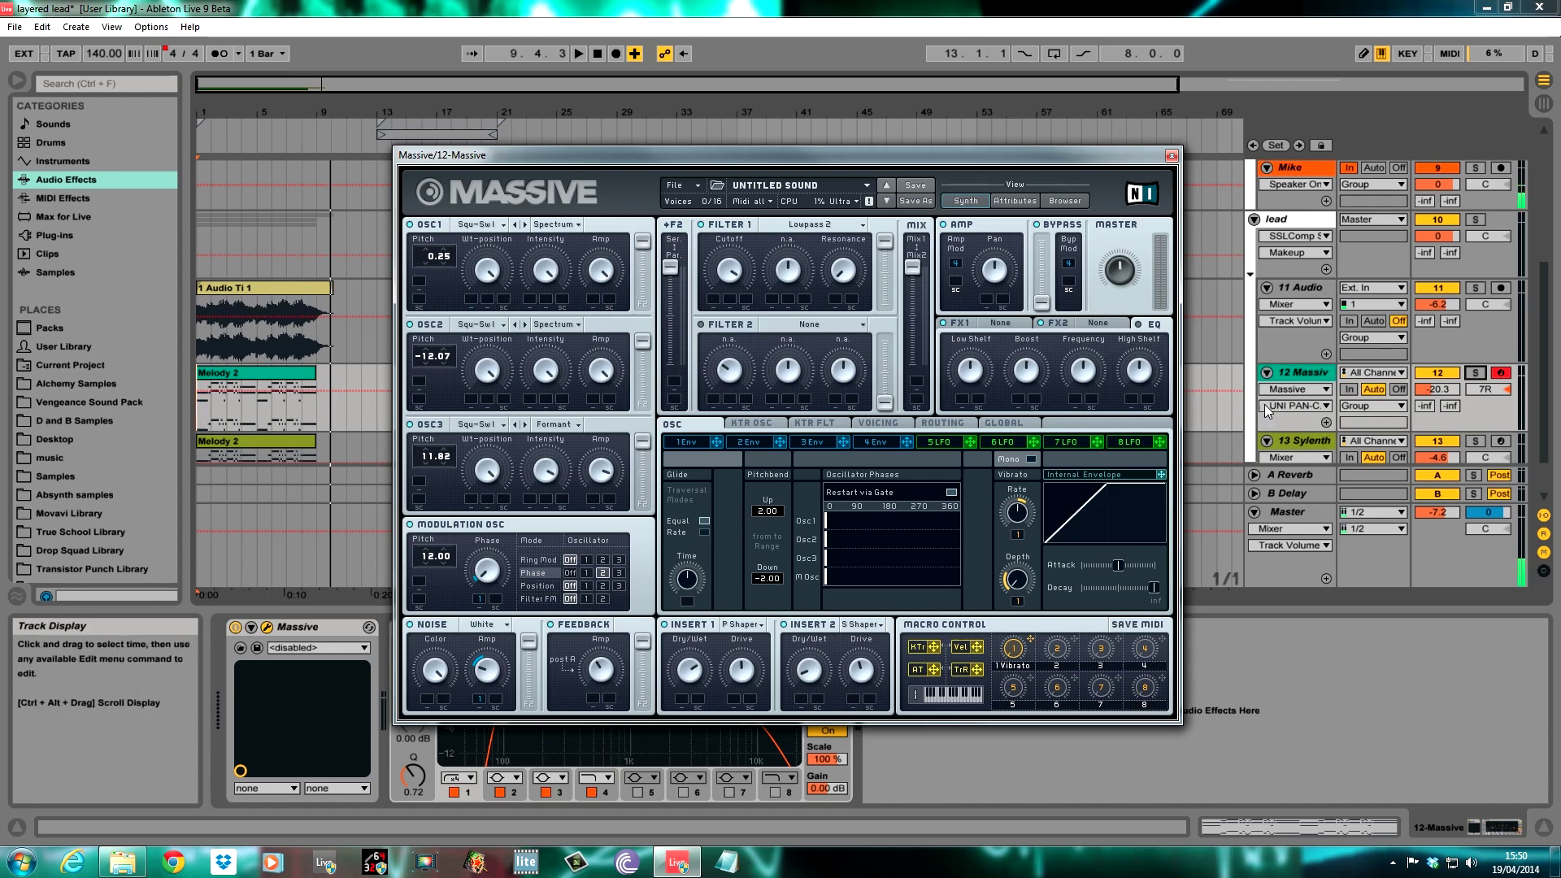
{"action": "left_click", "coordinate": [1476, 372]}
{"action": "key", "text": "space"}
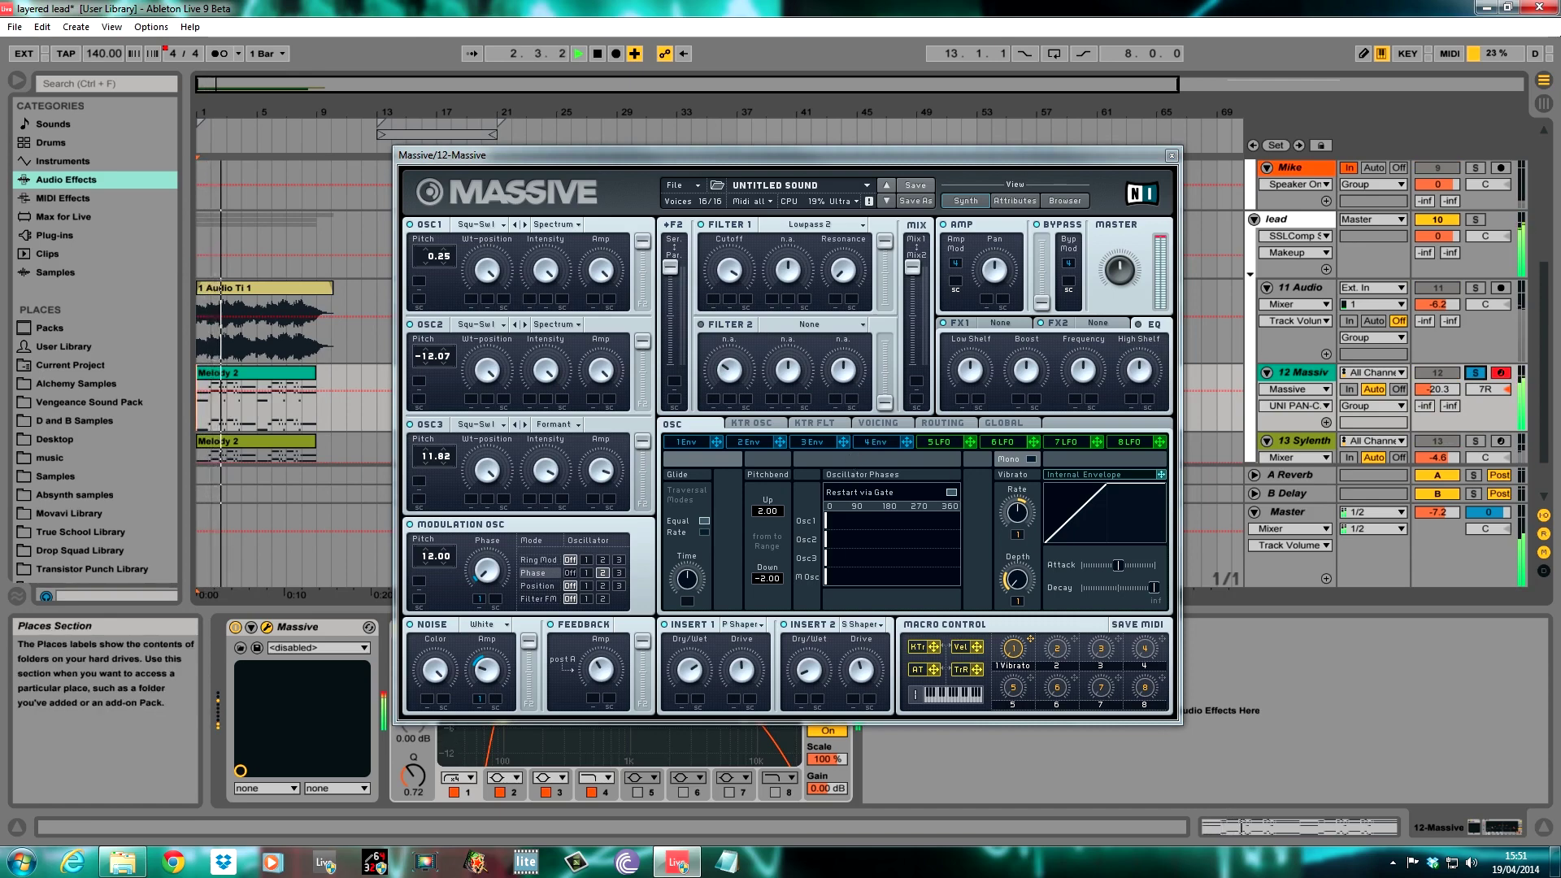
{"action": "left_click", "coordinate": [1002, 324]}
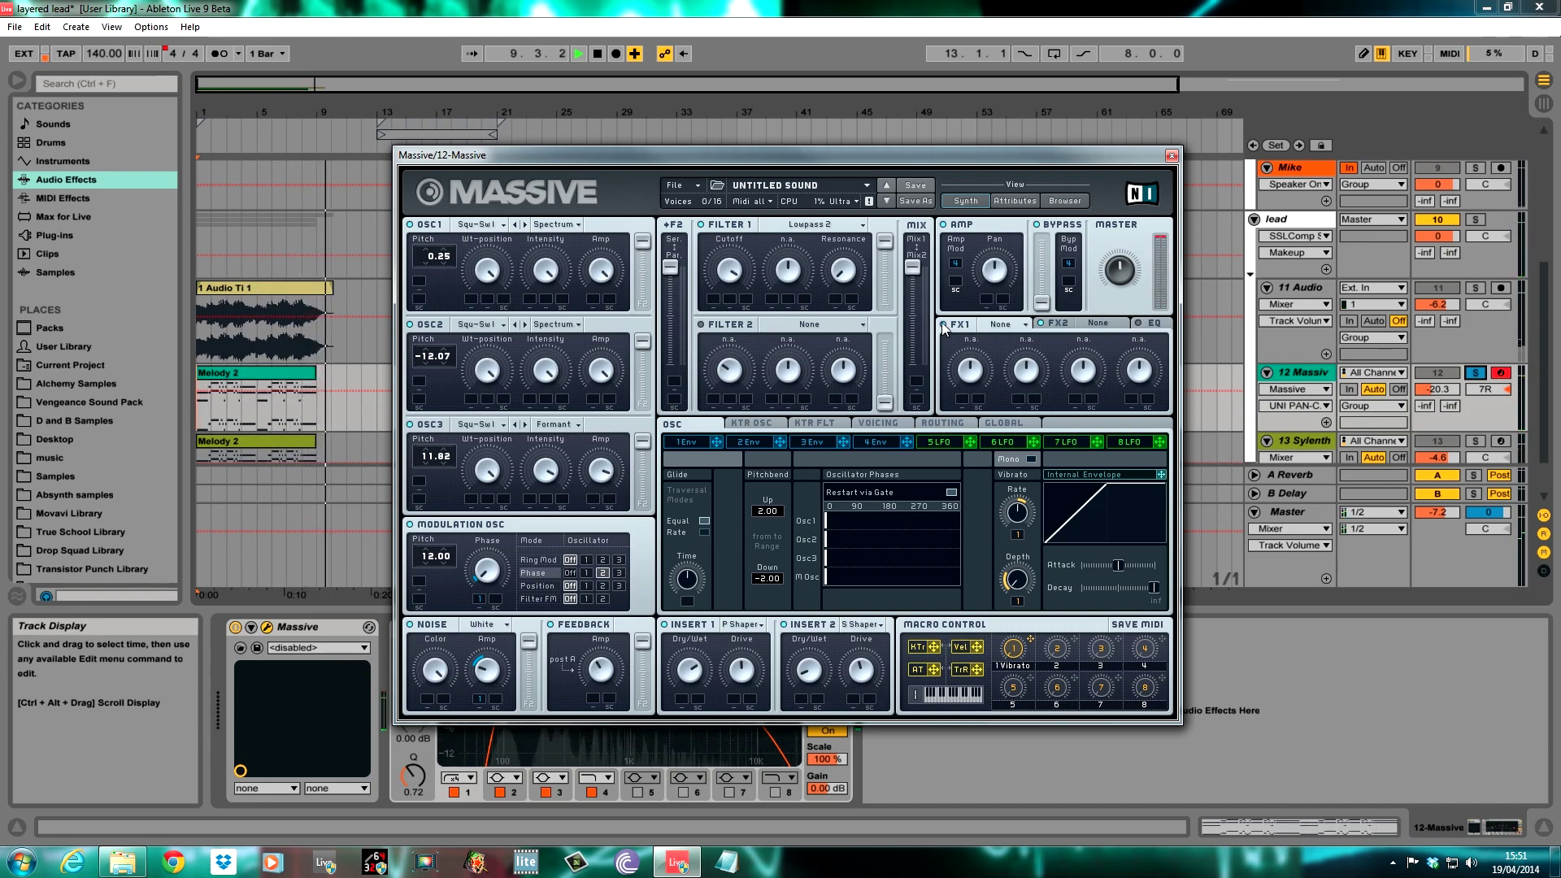
{"action": "key", "text": "space"}
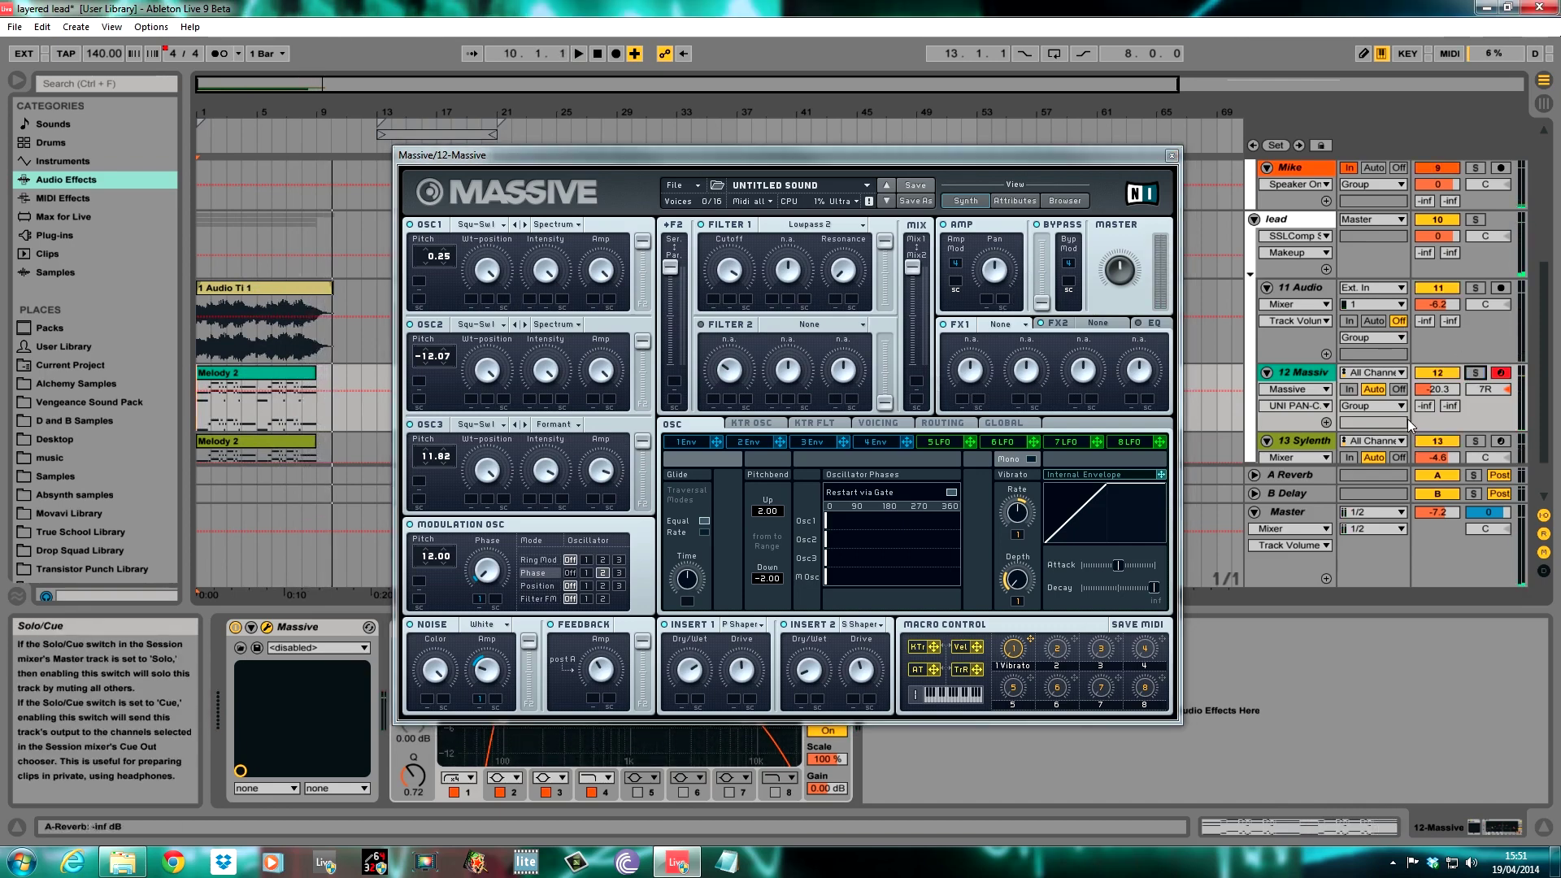
Step: Set FX1 to Reverb with an adjusted dry/wet mix, and set FX2 to Dimension Expander
{"action": "left_click", "coordinate": [1026, 325]}
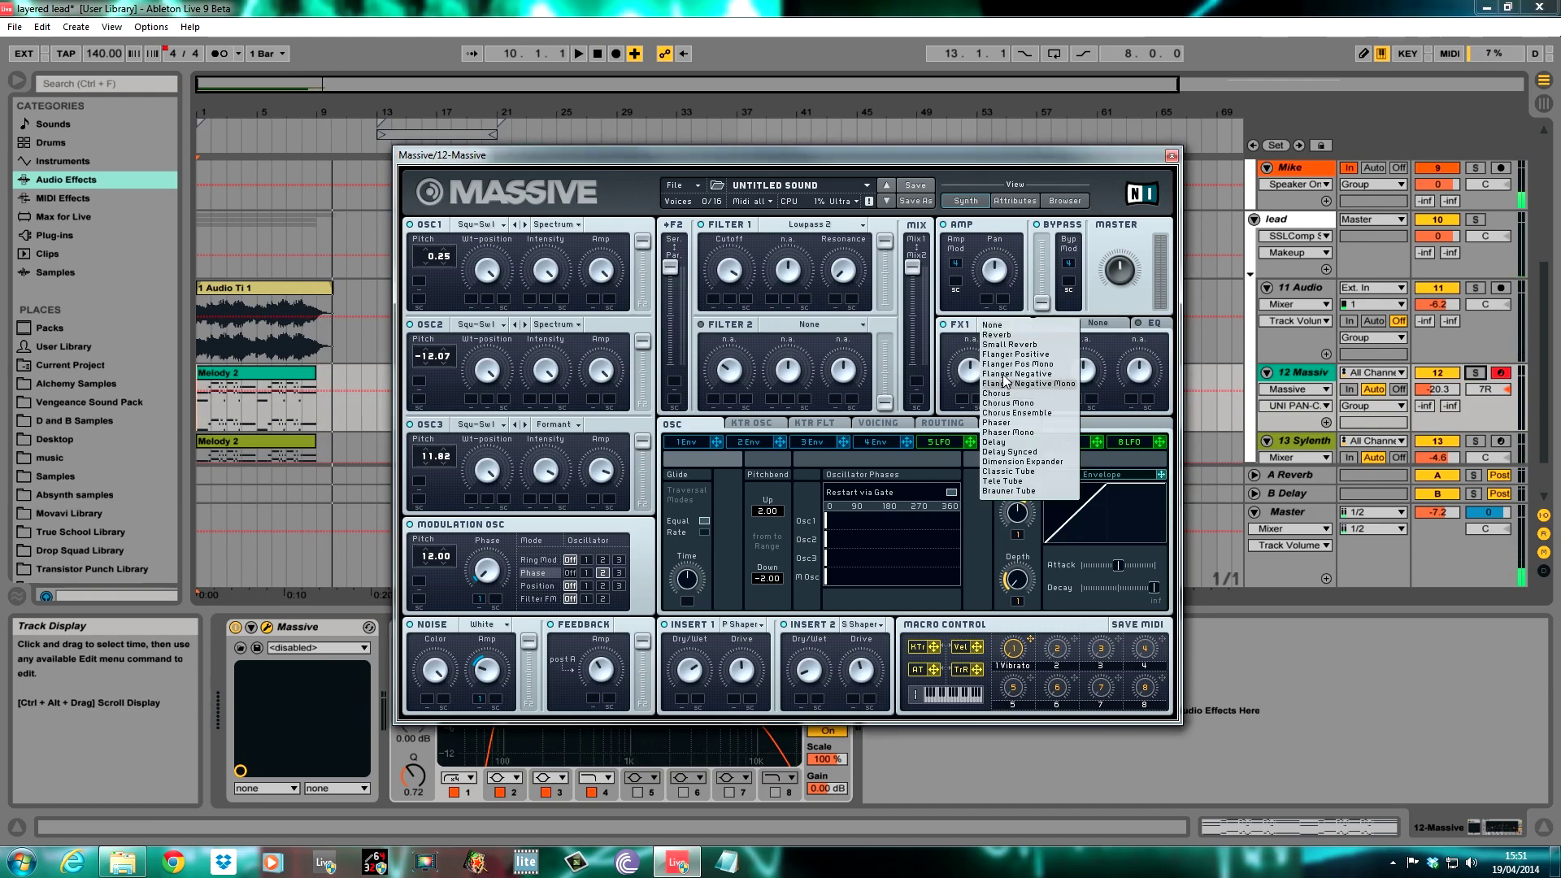
{"action": "left_click", "coordinate": [1016, 336]}
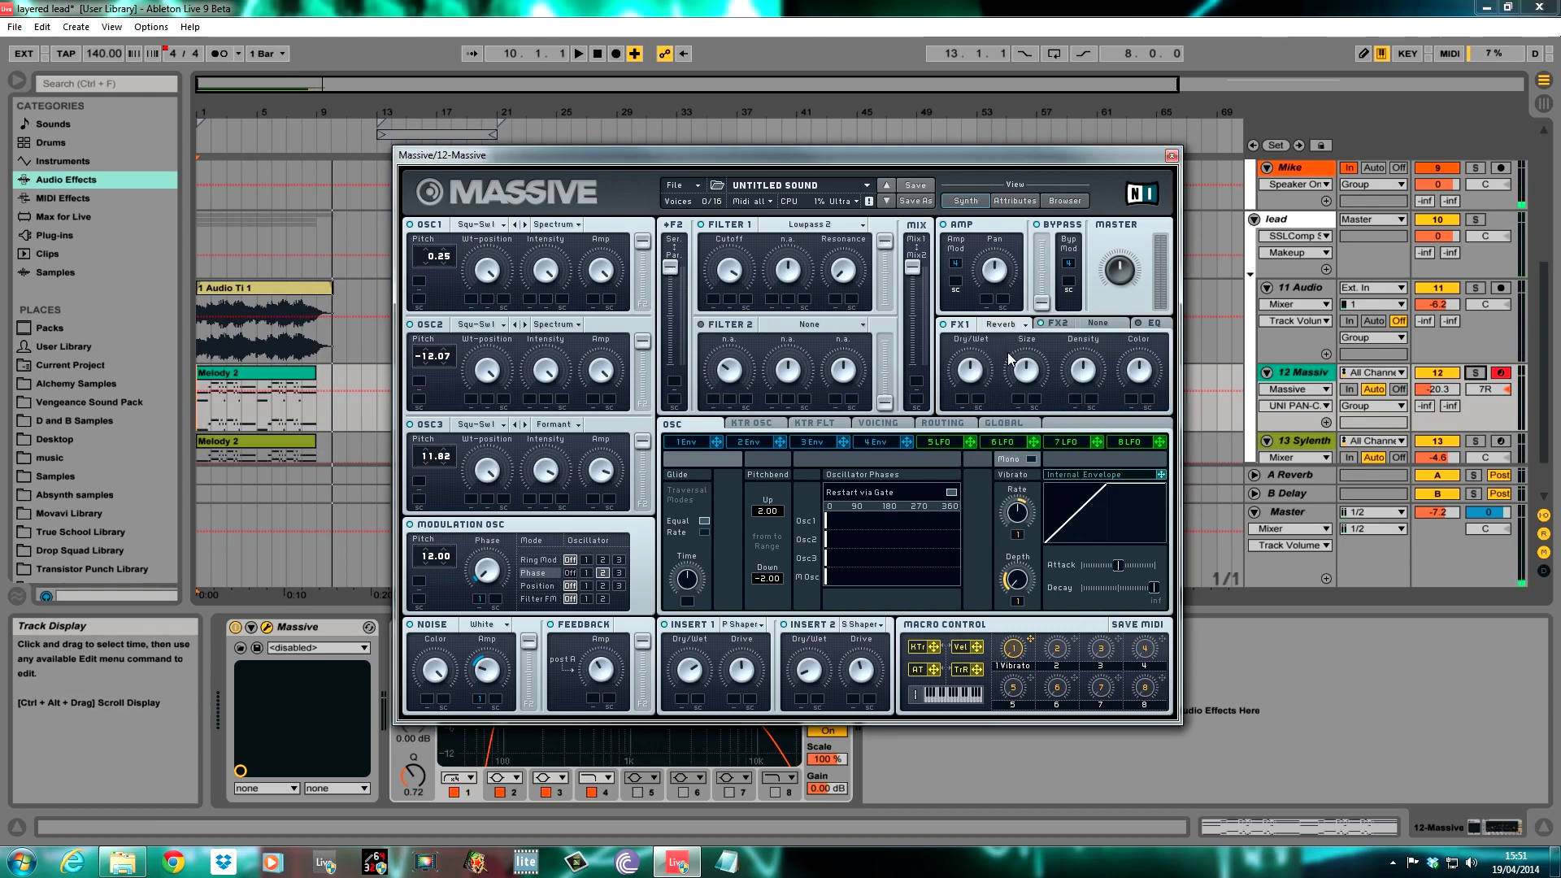
{"action": "left_click_drag", "start_coordinate": [968, 361], "coordinate": [971, 350]}
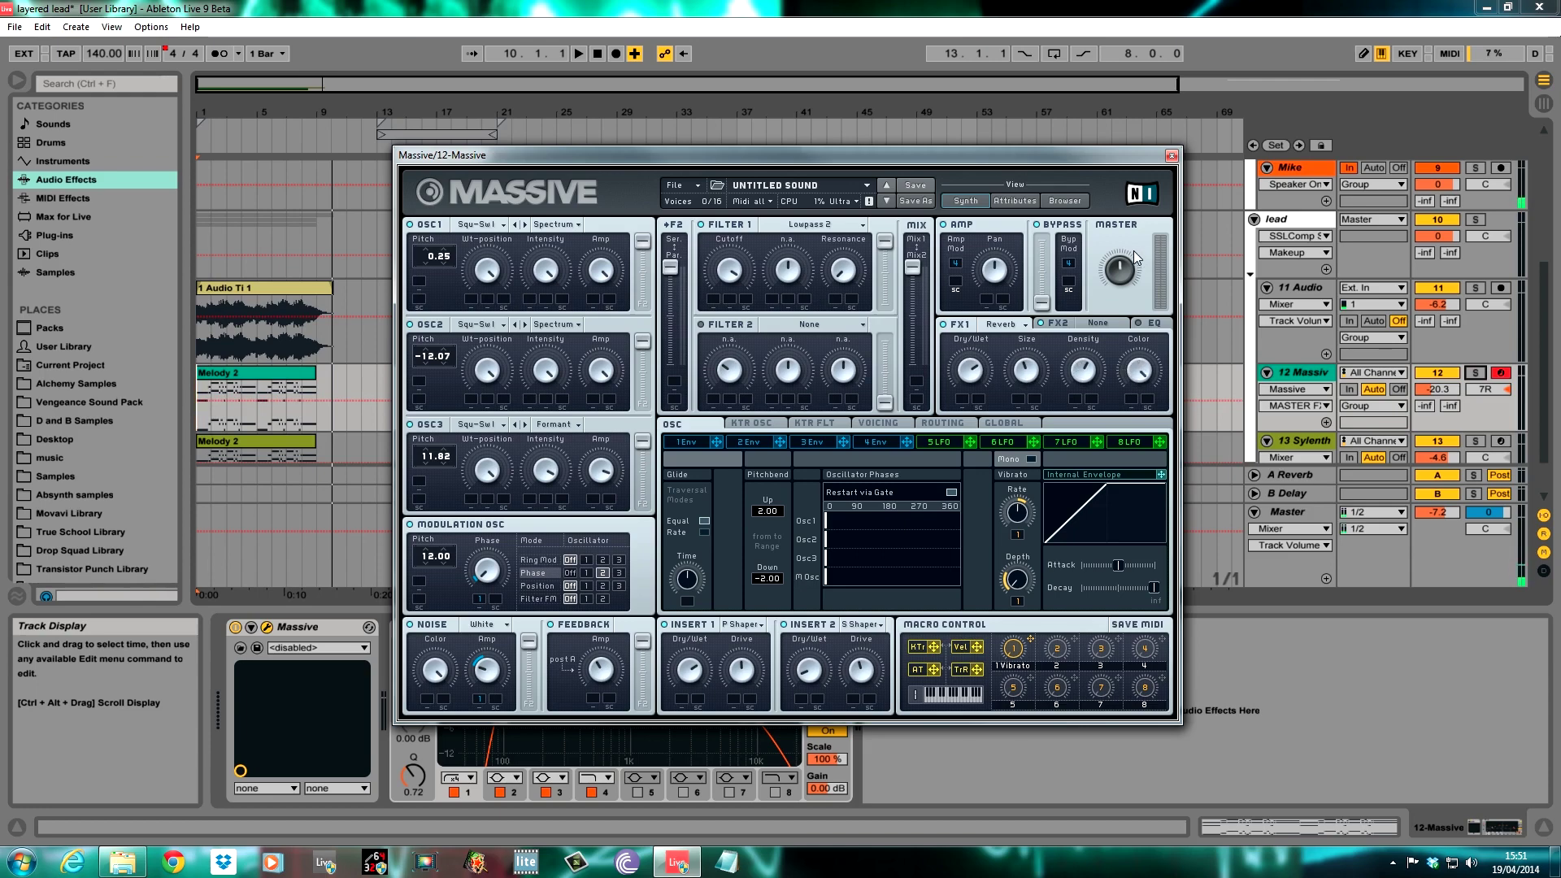
{"action": "left_click", "coordinate": [1107, 324]}
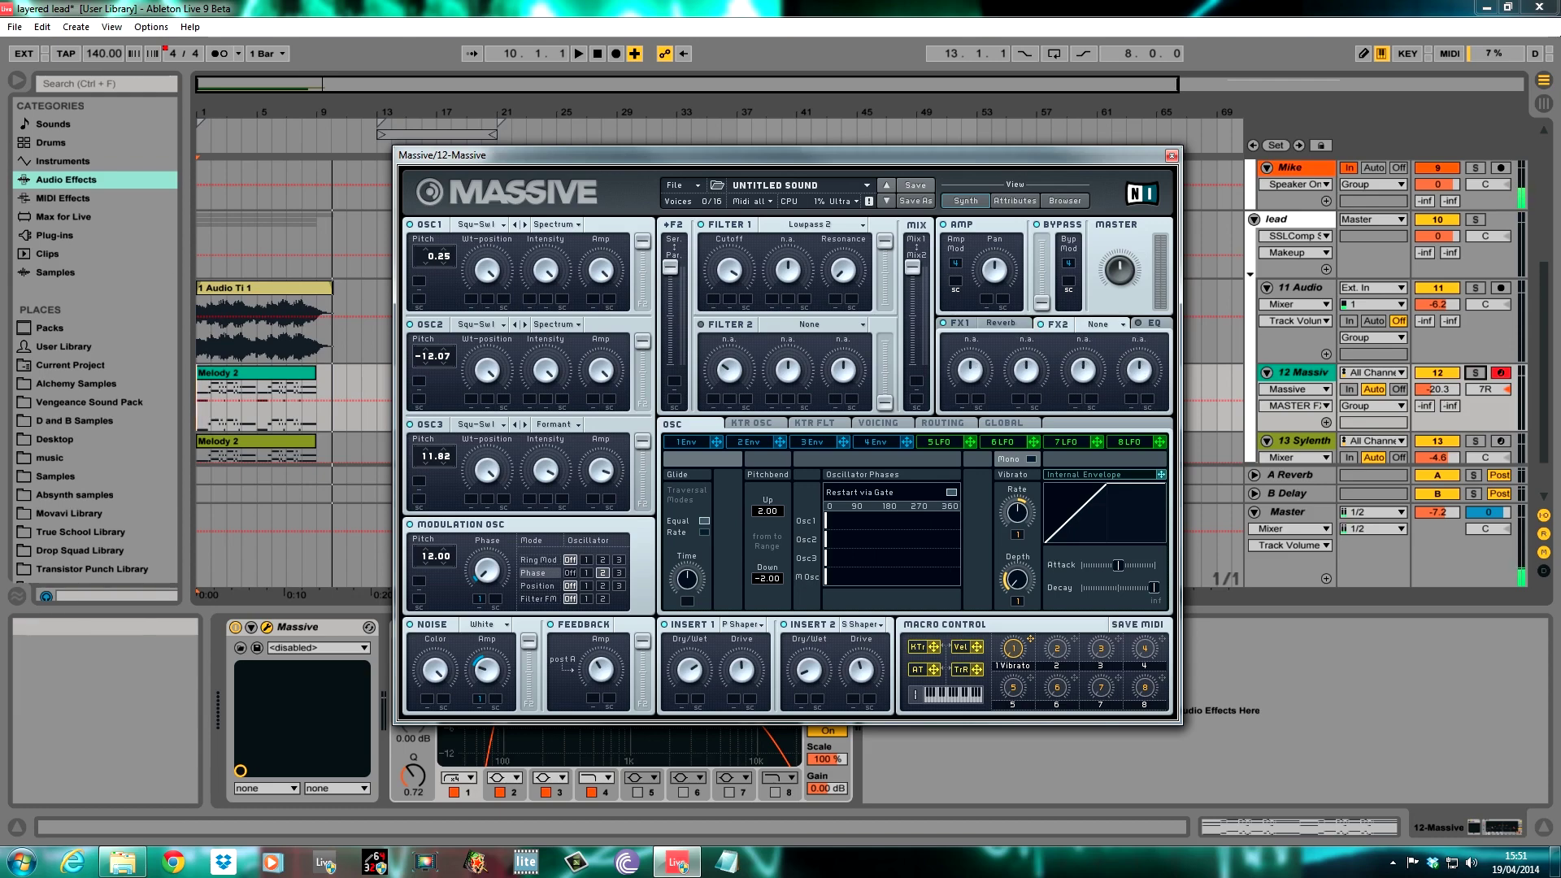
{"action": "left_click", "coordinate": [1126, 325]}
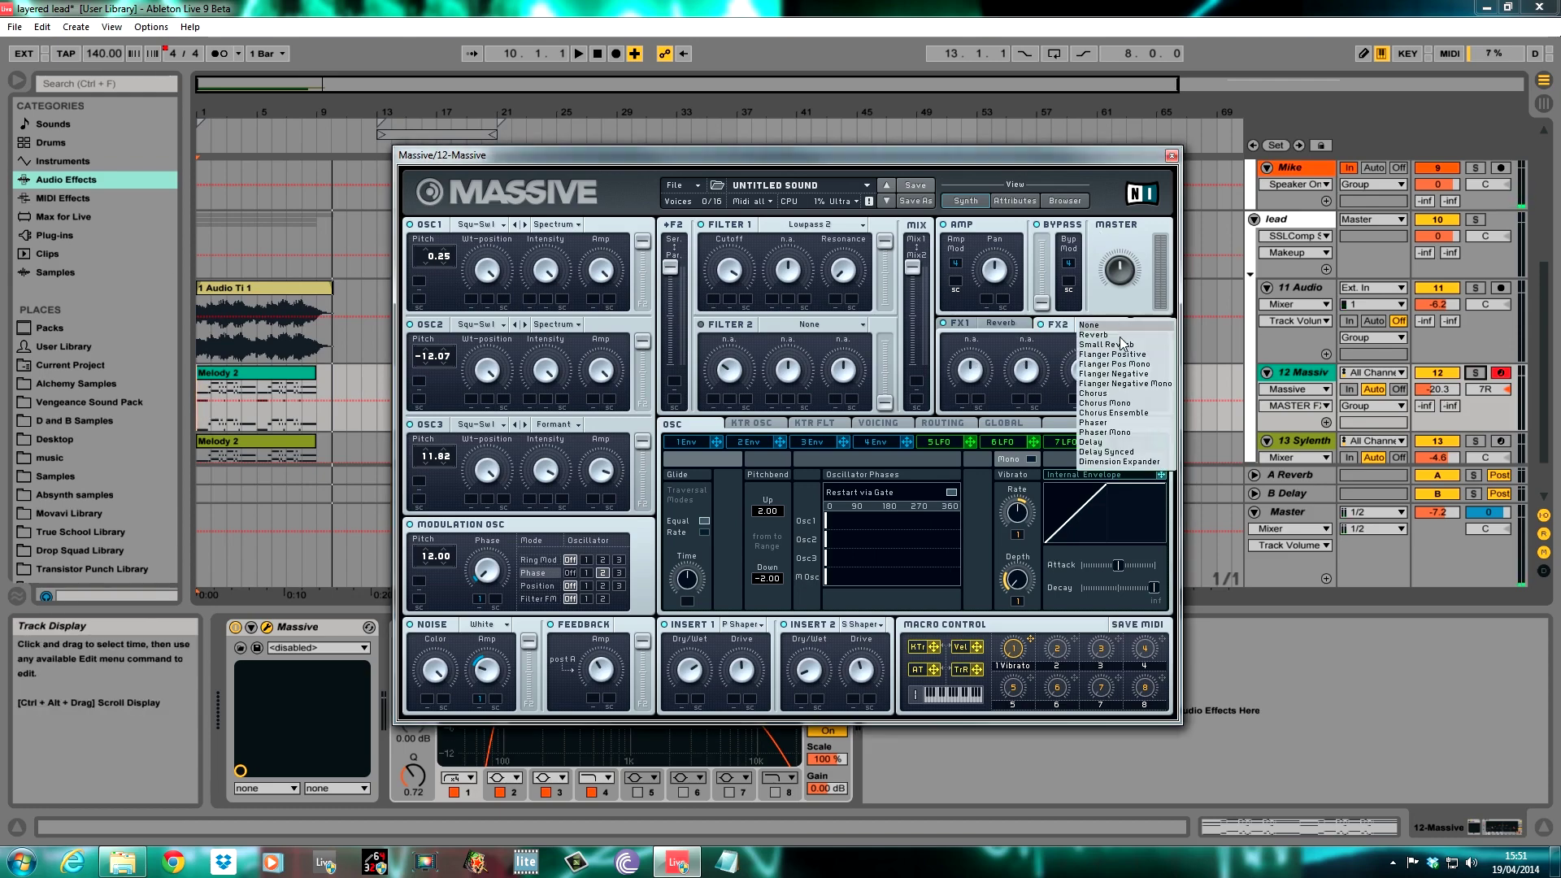
{"action": "left_click", "coordinate": [1118, 455]}
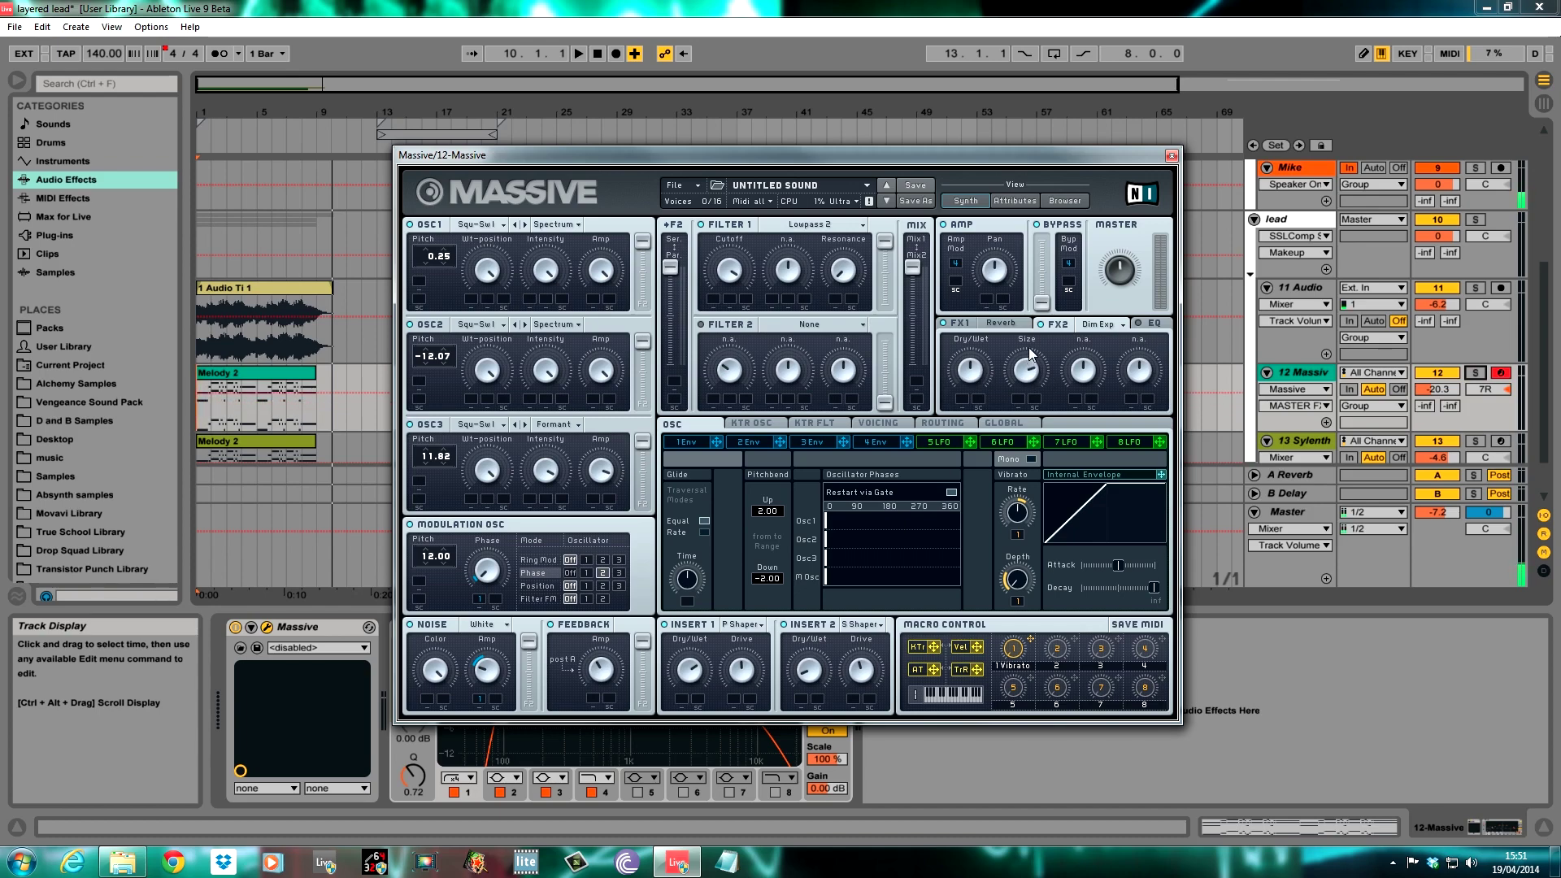
Step: Enable Massive's EQ and adjust its low shelf, boost and frequency
{"action": "left_click", "coordinate": [1152, 322]}
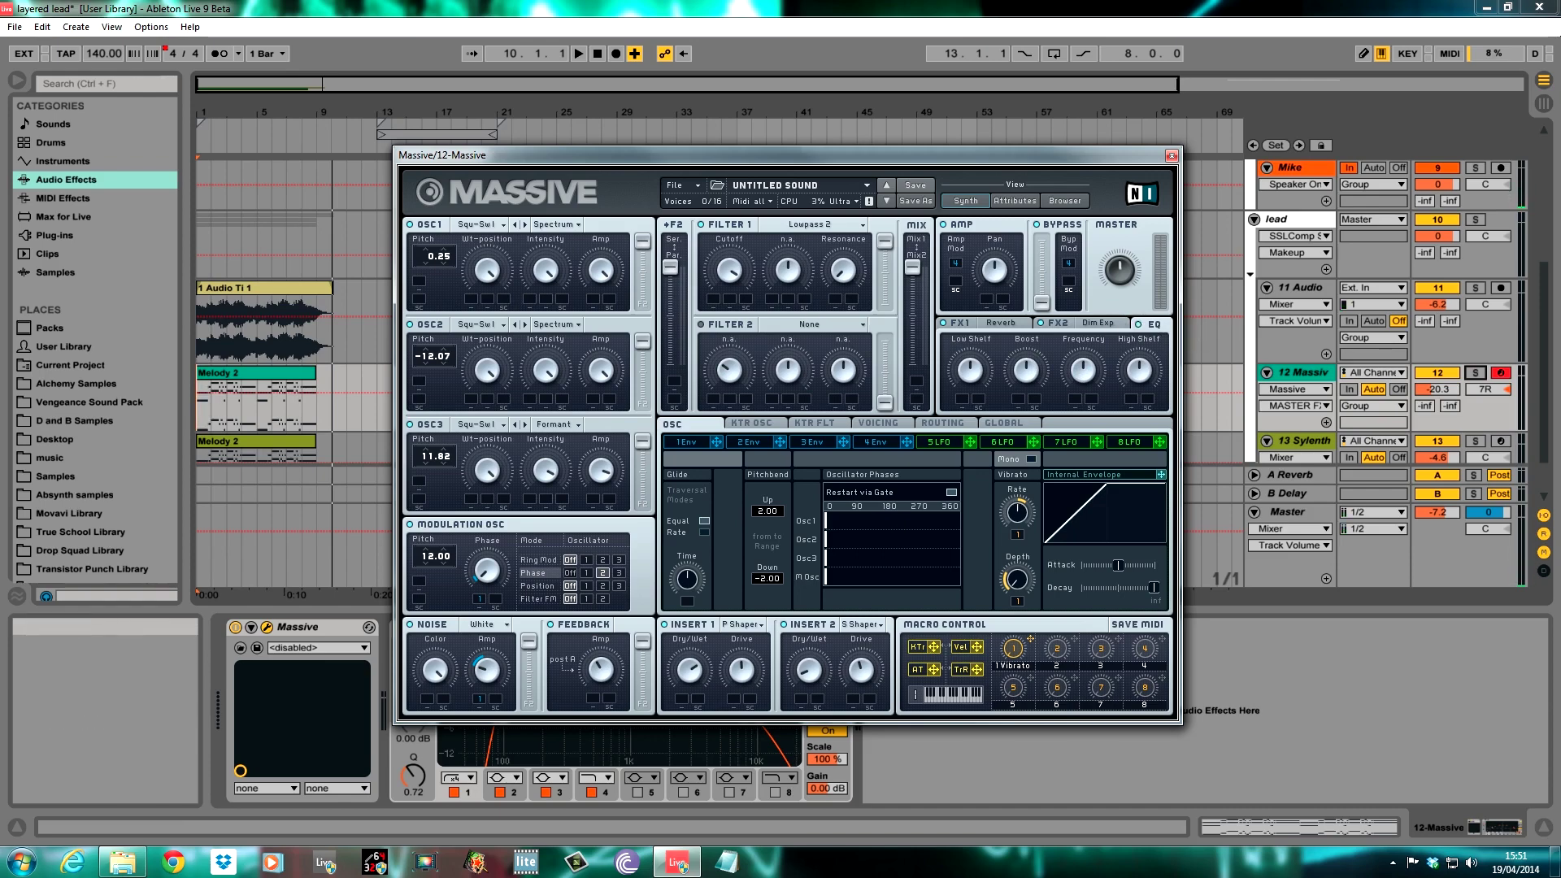
{"action": "left_click", "coordinate": [972, 382]}
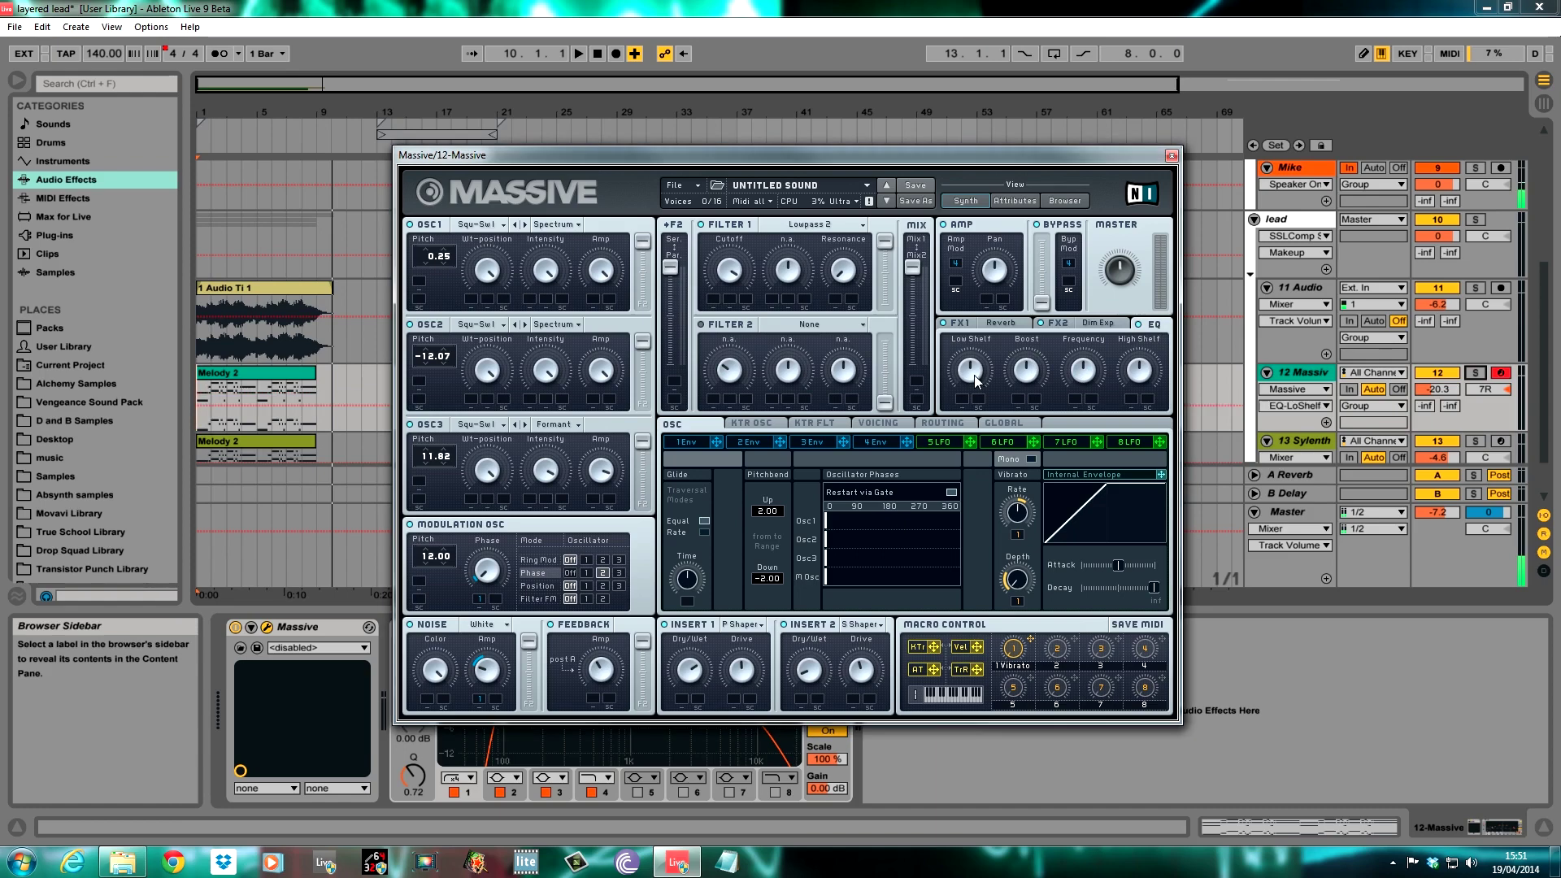
{"action": "left_click", "coordinate": [1020, 374]}
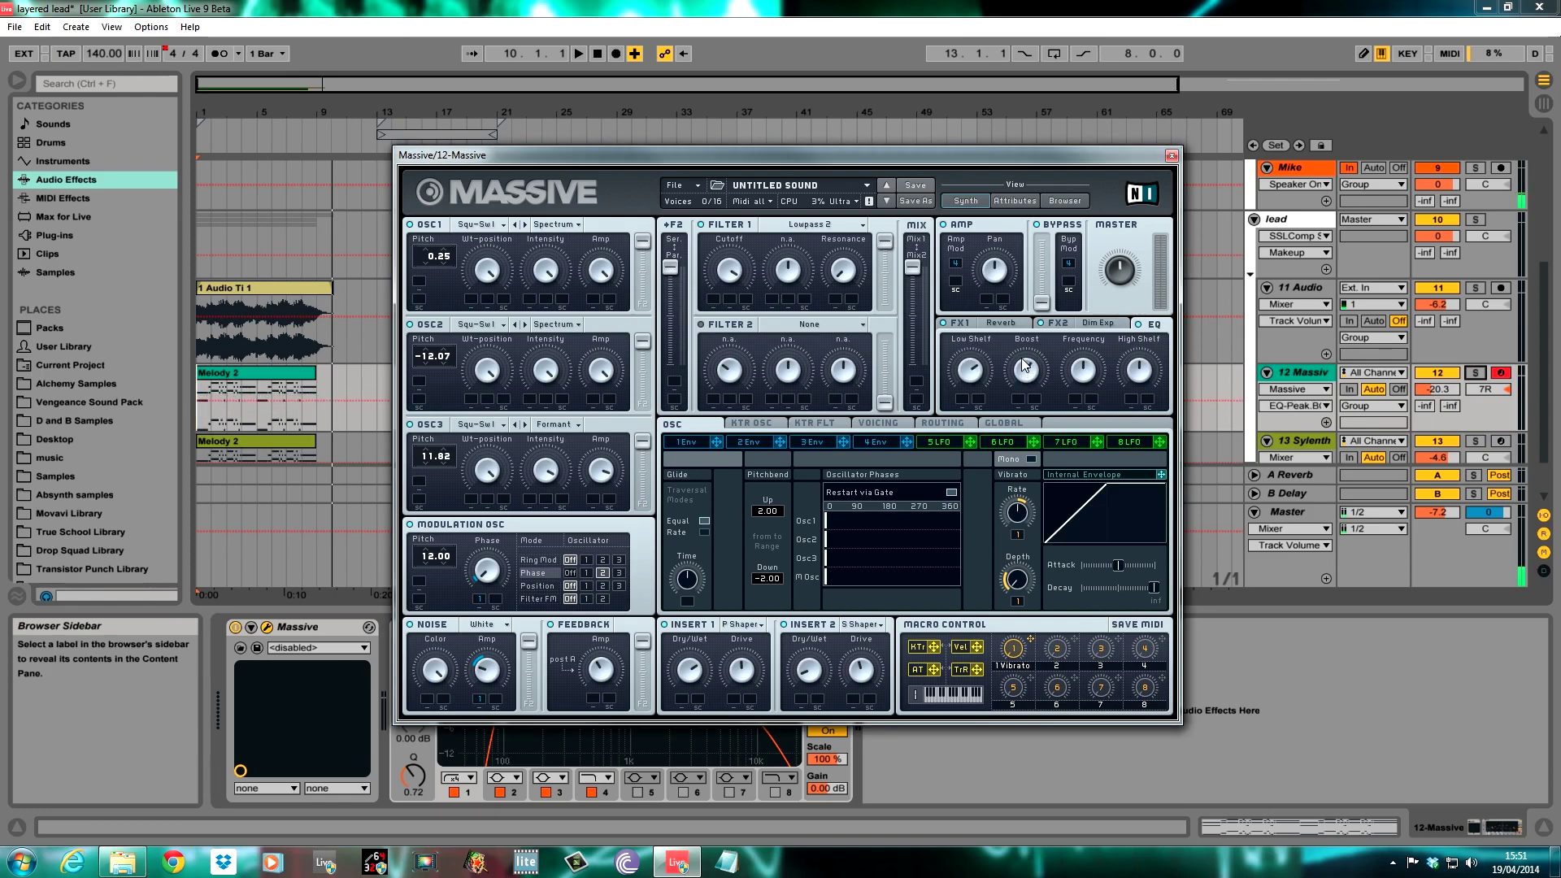
{"action": "left_click", "coordinate": [1090, 373]}
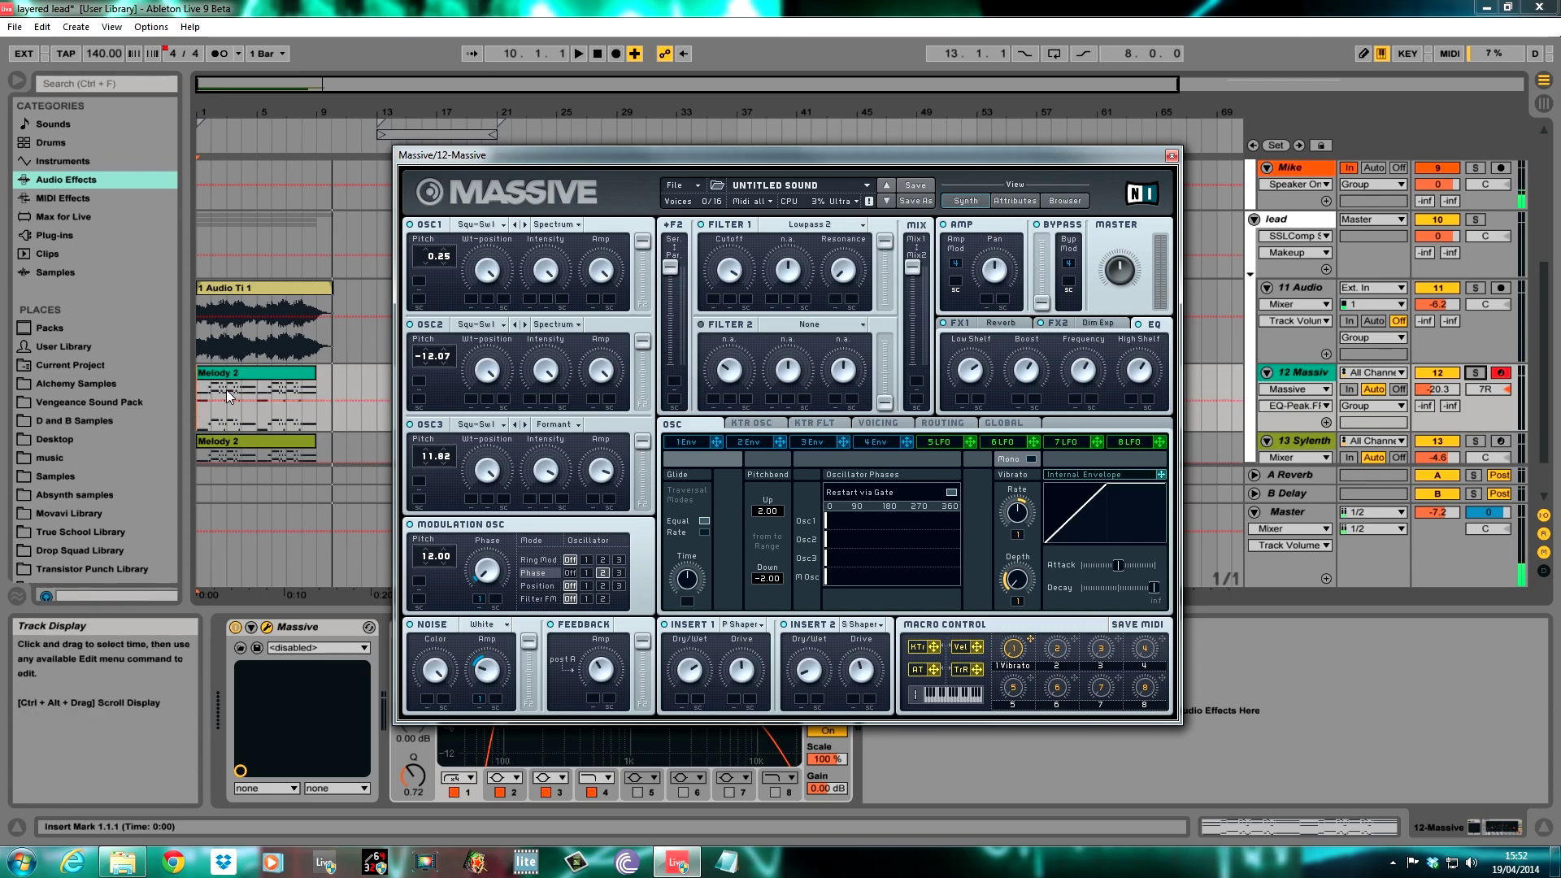
Step: Play the soloed 12 Massive track from the start and adjust Massive's master volume, then unsolo the track and stop playback
{"action": "left_click", "coordinate": [200, 424]}
{"action": "left_click", "coordinate": [1475, 373]}
{"action": "key", "text": "space"}
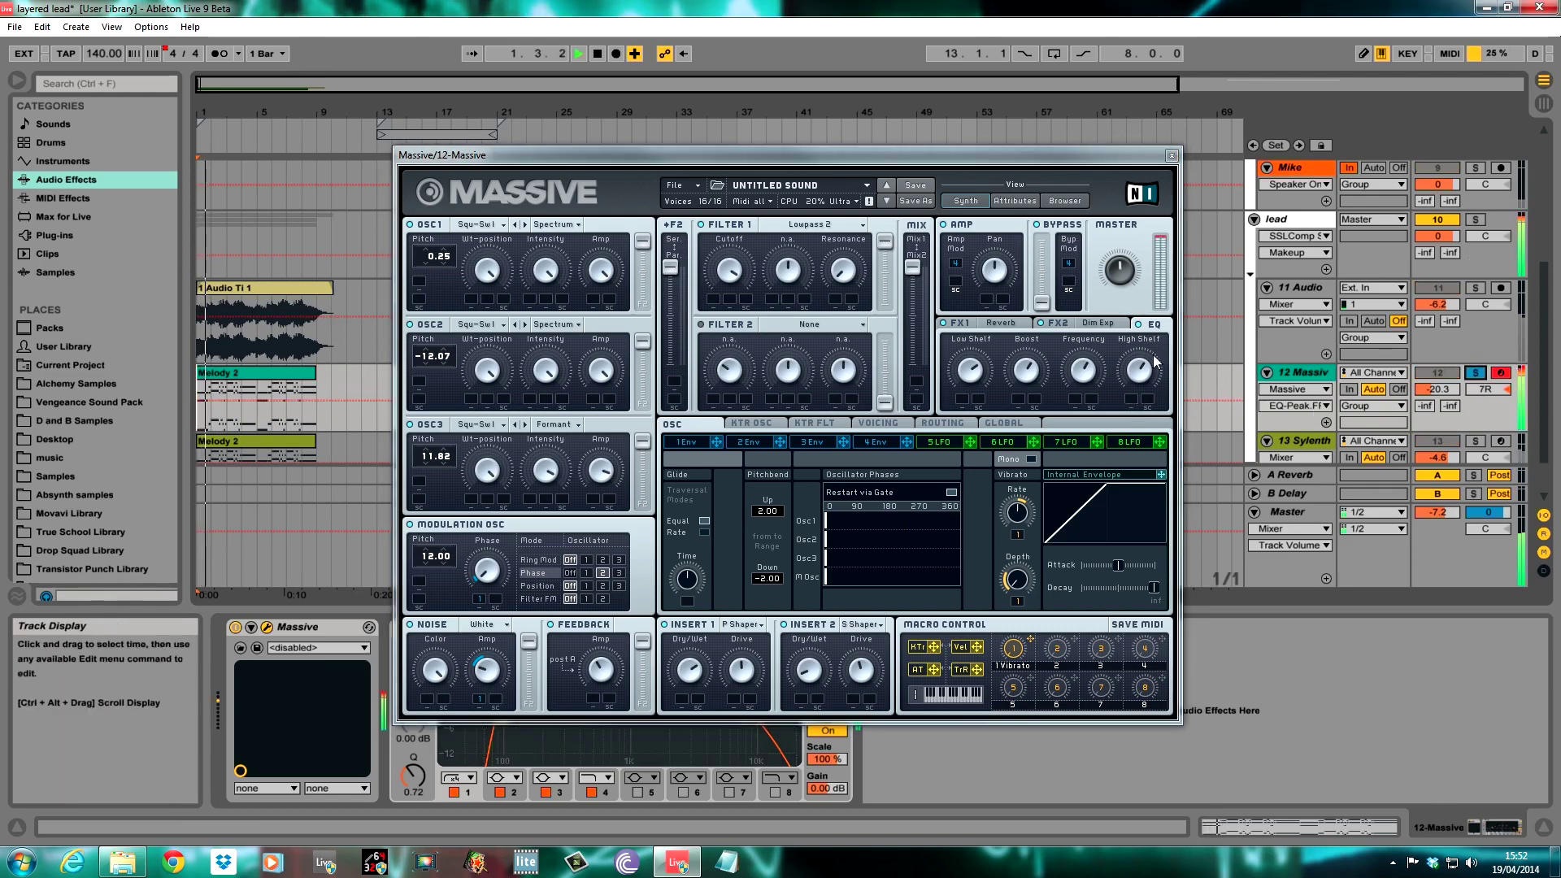
{"action": "left_click", "coordinate": [1115, 279]}
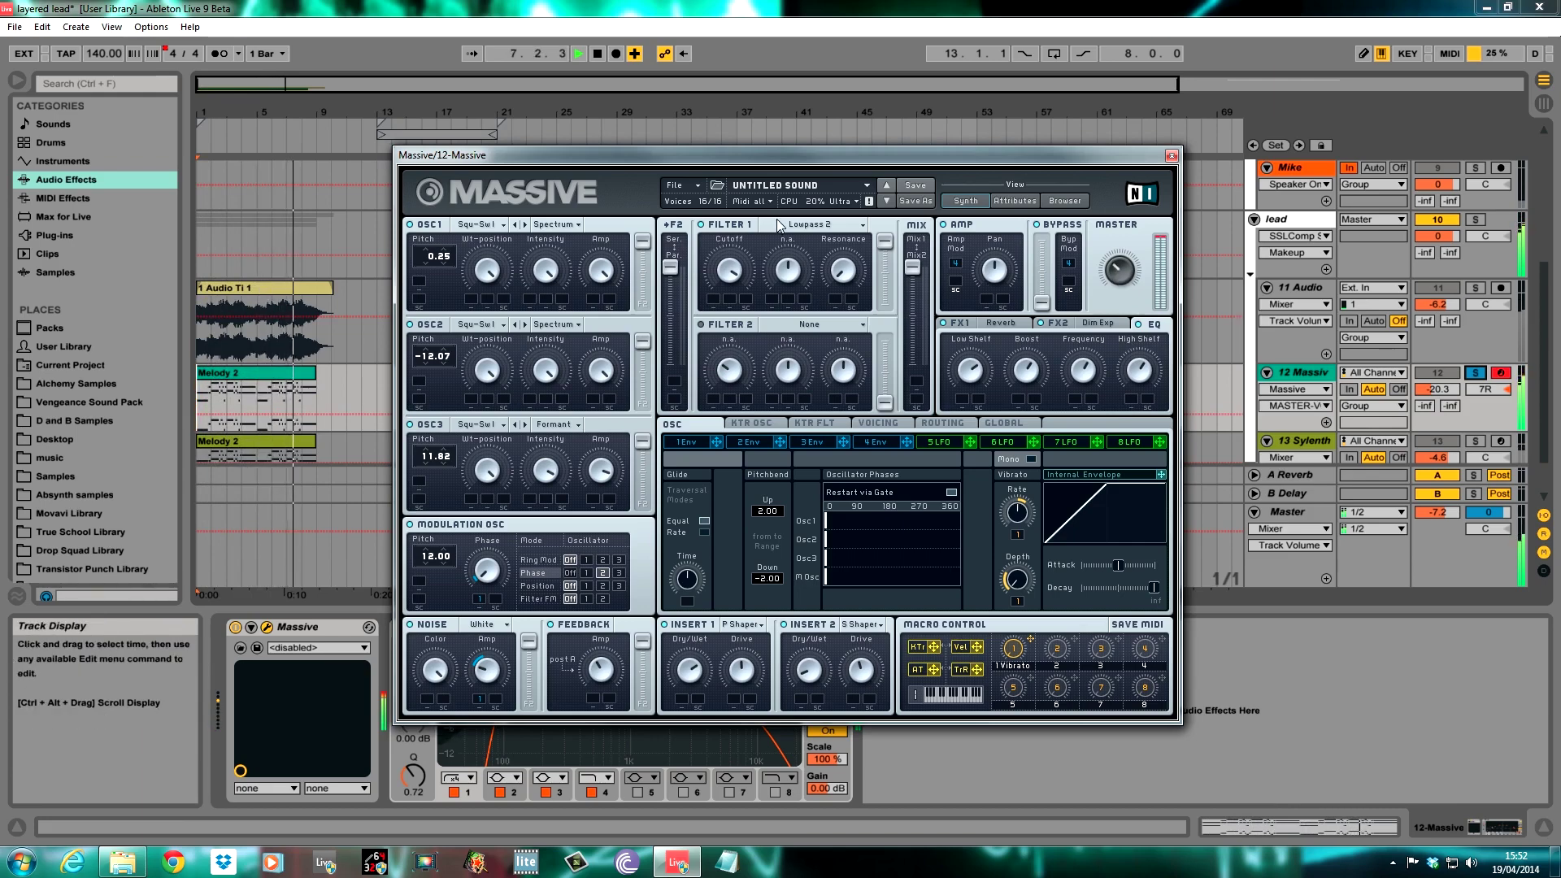
{"action": "left_click", "coordinate": [1481, 377]}
{"action": "key", "text": "space"}
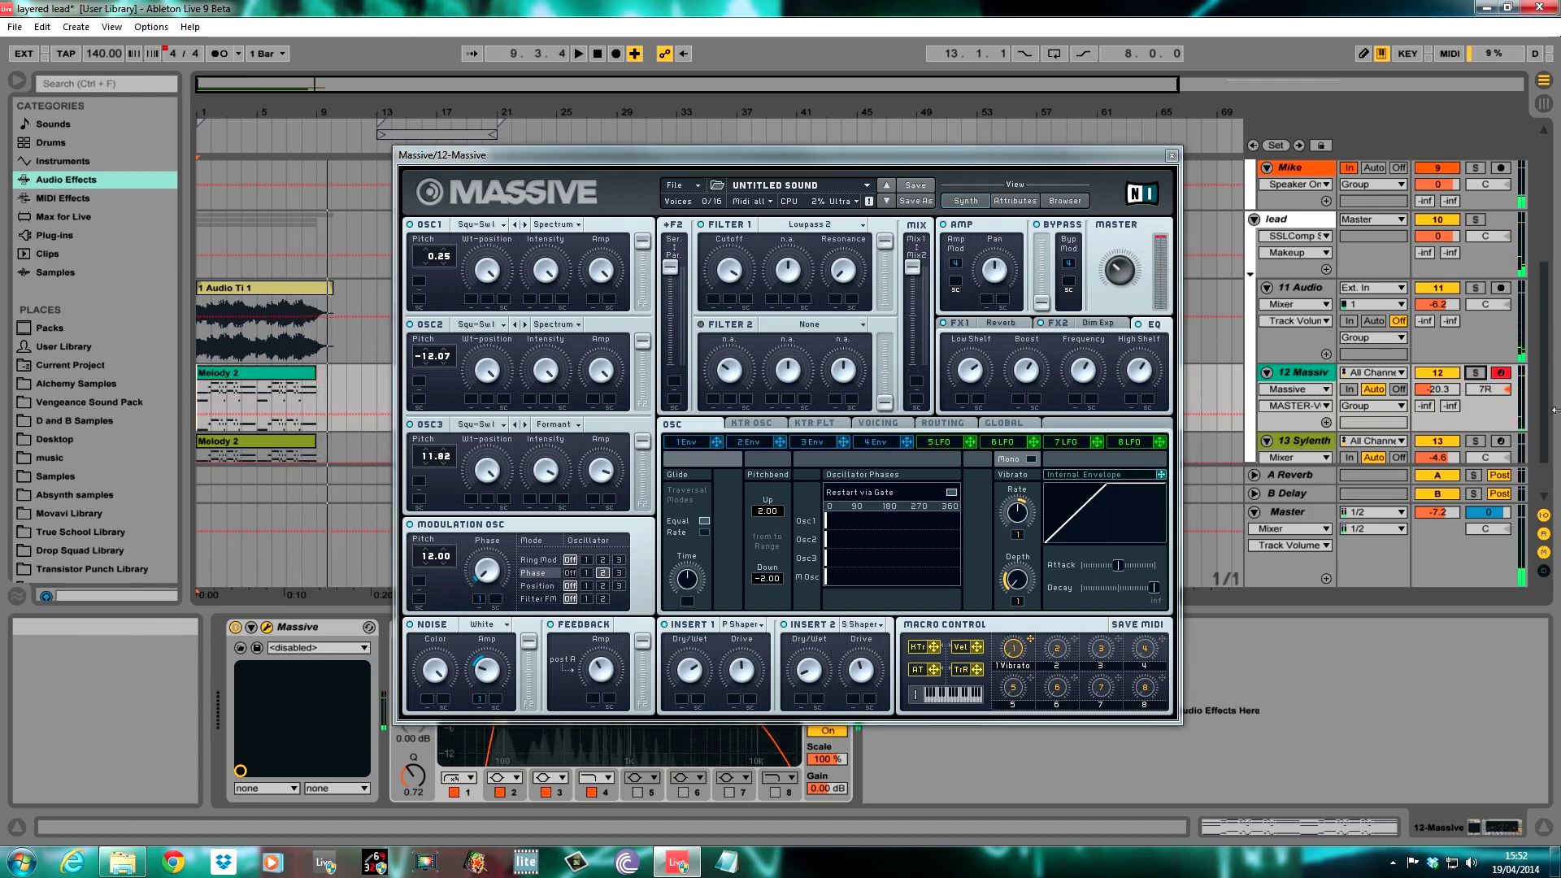
Step: Play the song on briefly and place the insert marker at bar 13 on the 12 Massive track
{"action": "key", "text": "space"}
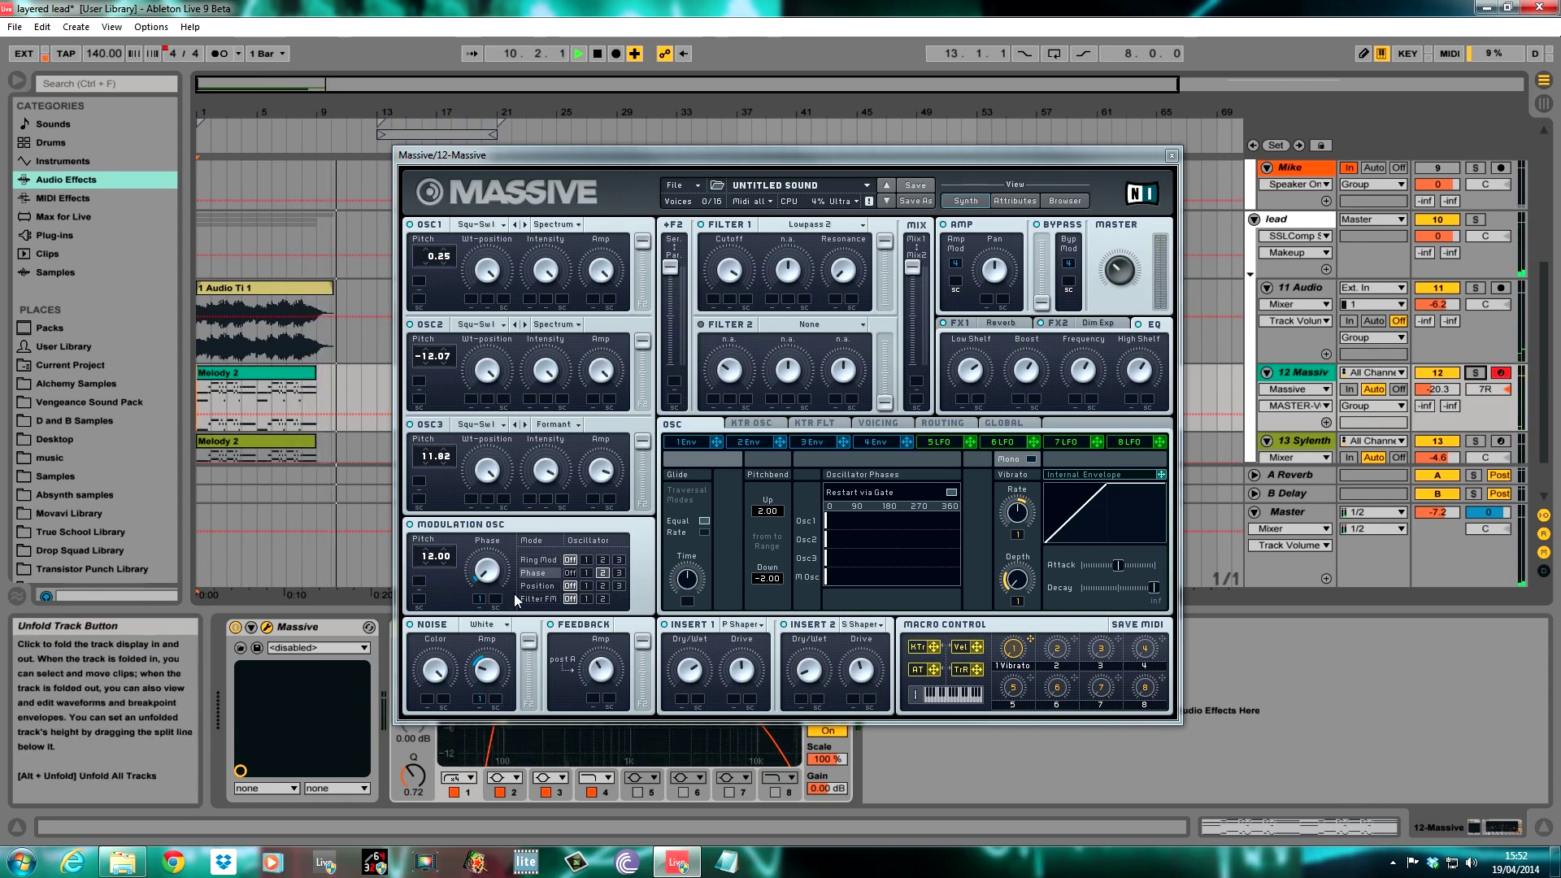
{"action": "left_click", "coordinate": [381, 415]}
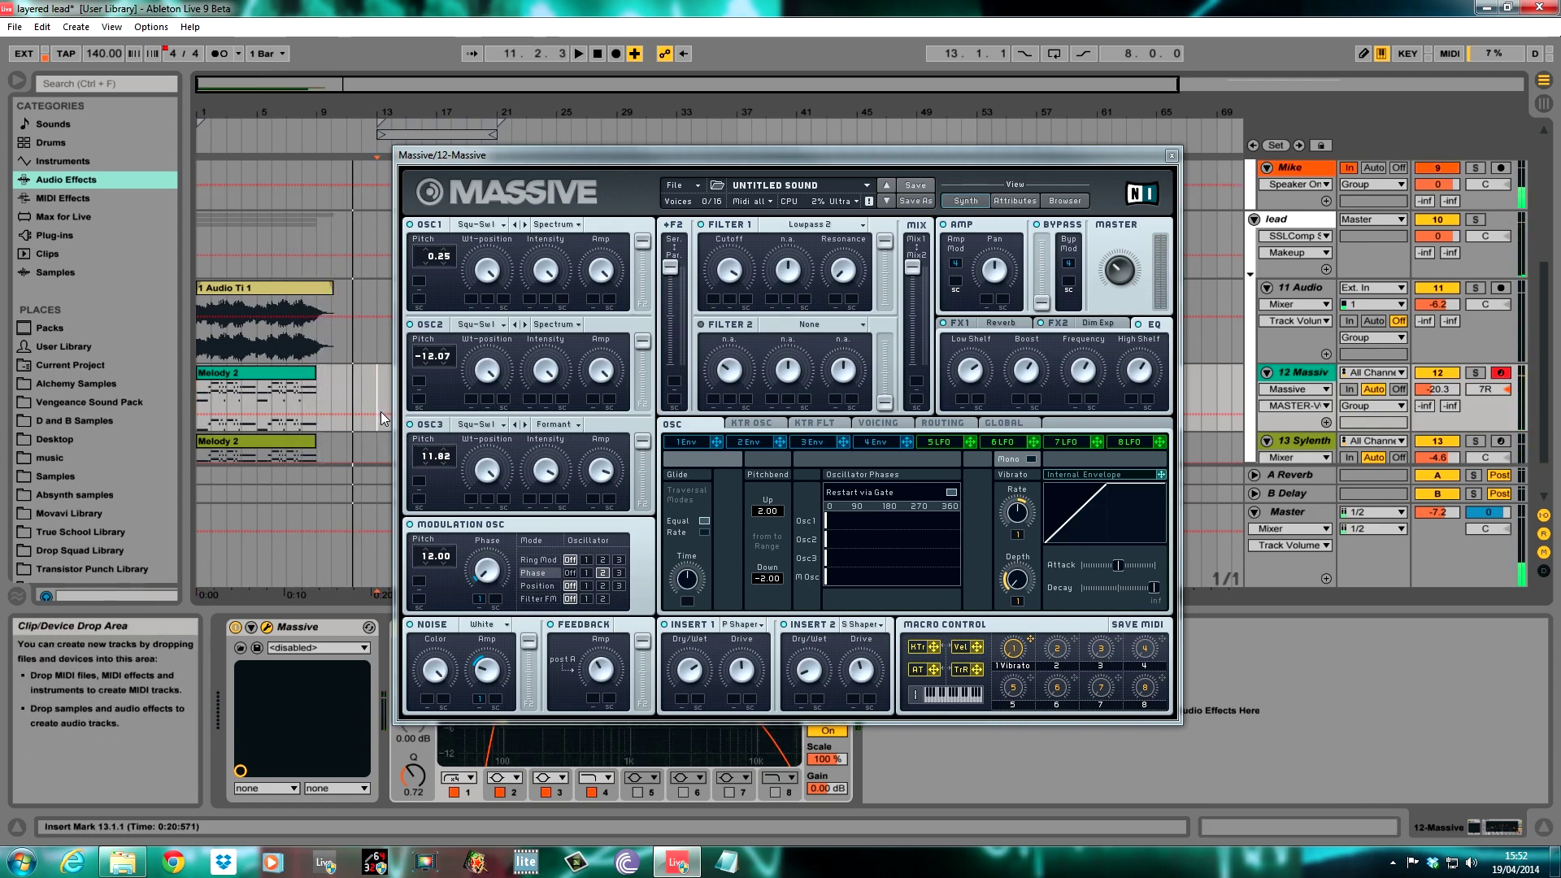
Step: Move the Massive window aside to inspect the EQ Eight curves on the 12 Massive and 11 Audio tracks
{"action": "left_click_drag", "start_coordinate": [773, 158], "coordinate": [723, 2]}
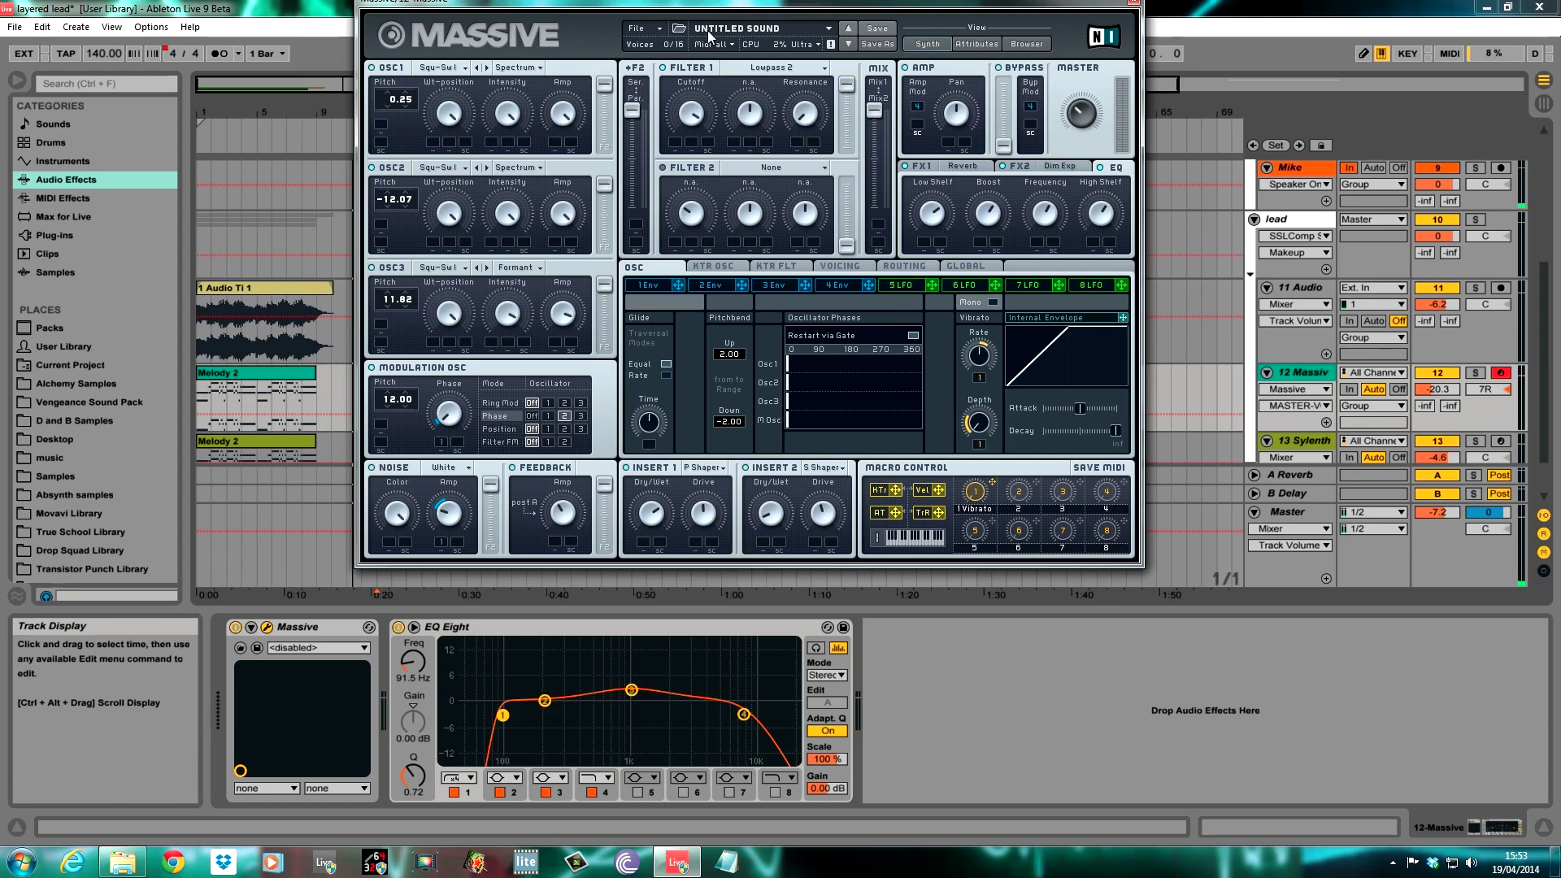
{"action": "left_click_drag", "start_coordinate": [766, 8], "coordinate": [808, 557]}
{"action": "left_click", "coordinate": [1301, 287]}
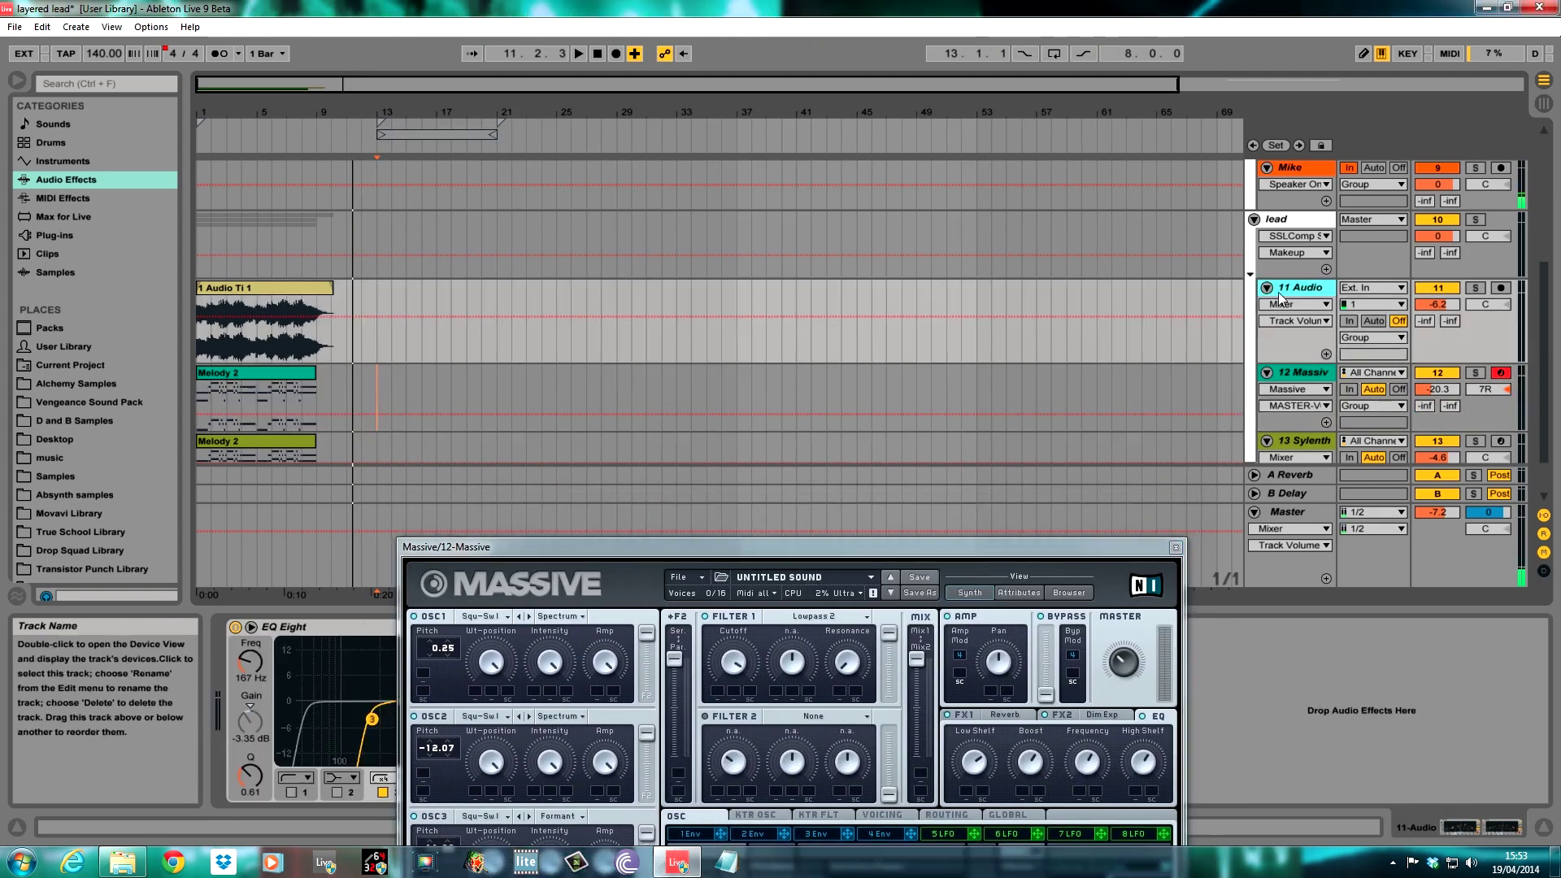
{"action": "left_click_drag", "start_coordinate": [890, 547], "coordinate": [1311, 840]}
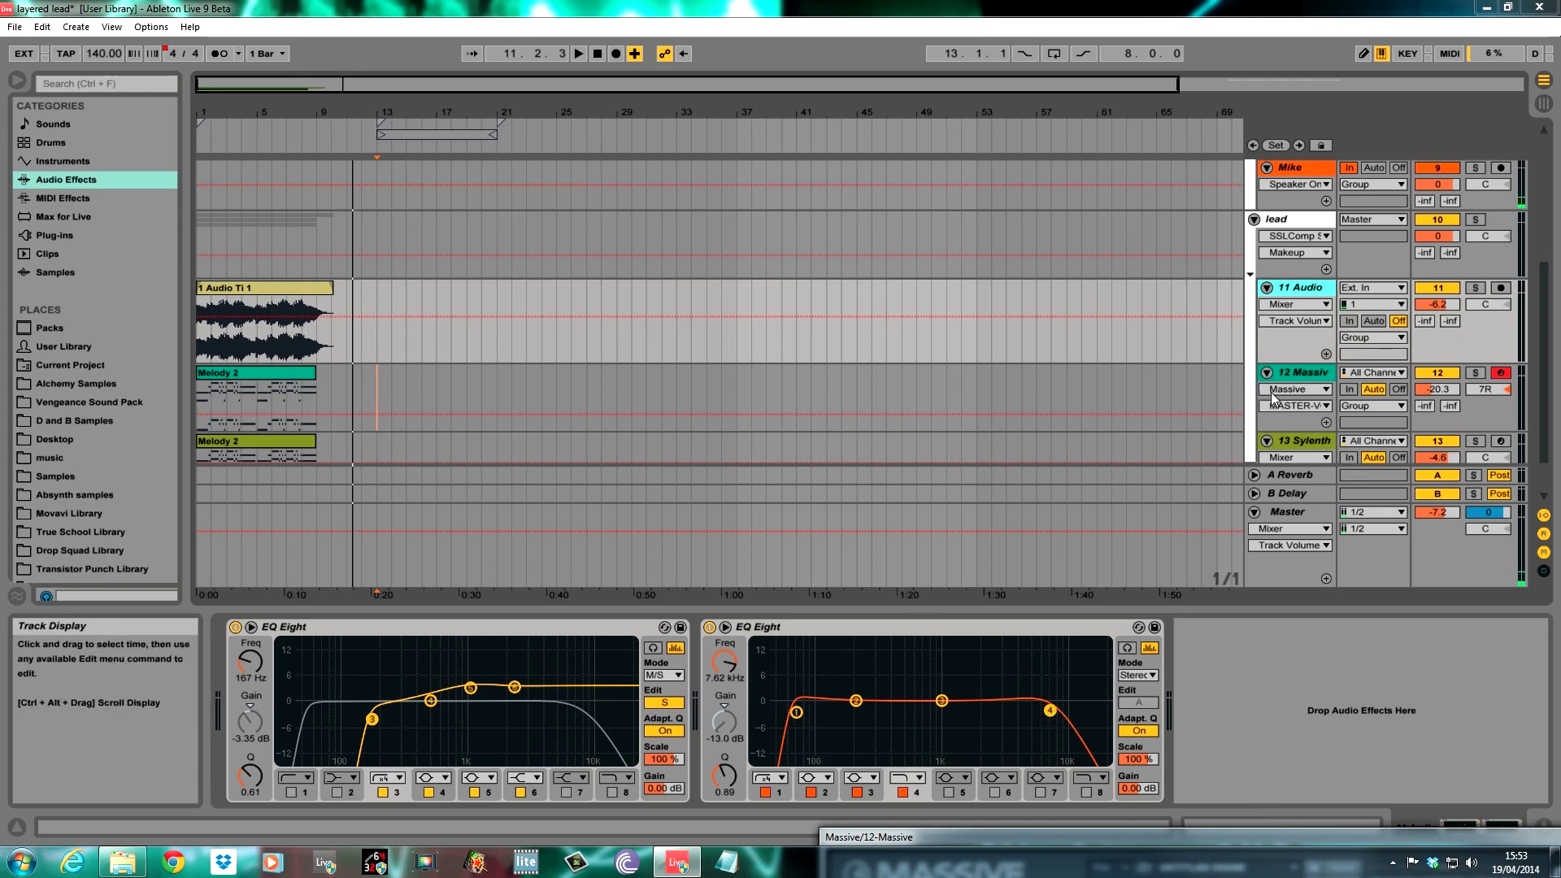
{"action": "left_click_drag", "start_coordinate": [858, 843], "coordinate": [408, 61]}
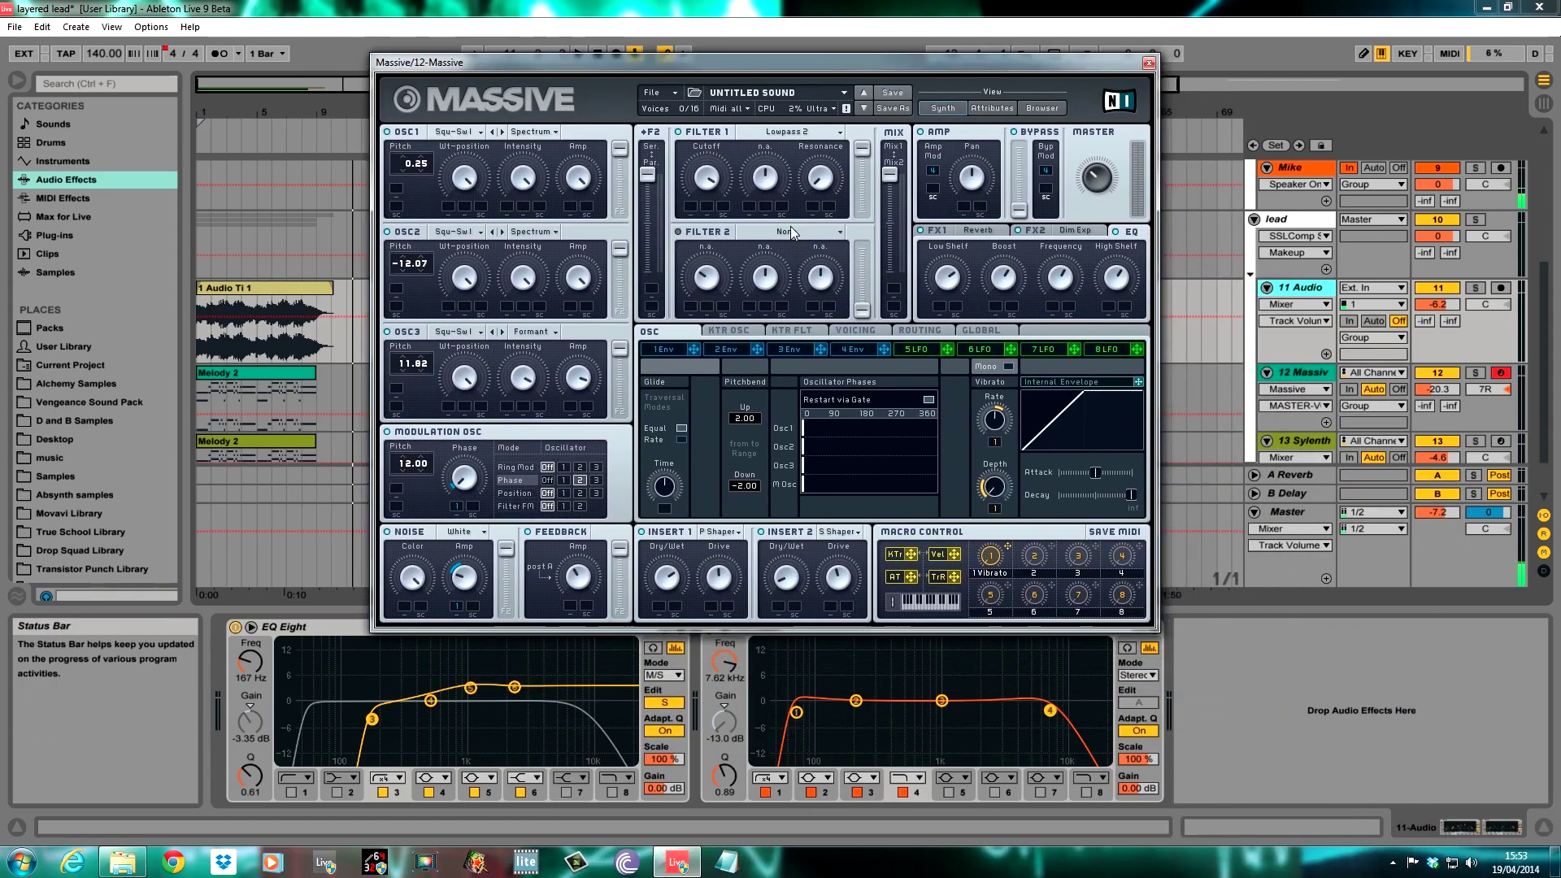
Step: Select the 13 Sylenth track, close the Massive window and open the Sylenth1 plug-in window
{"action": "left_click", "coordinate": [1292, 440]}
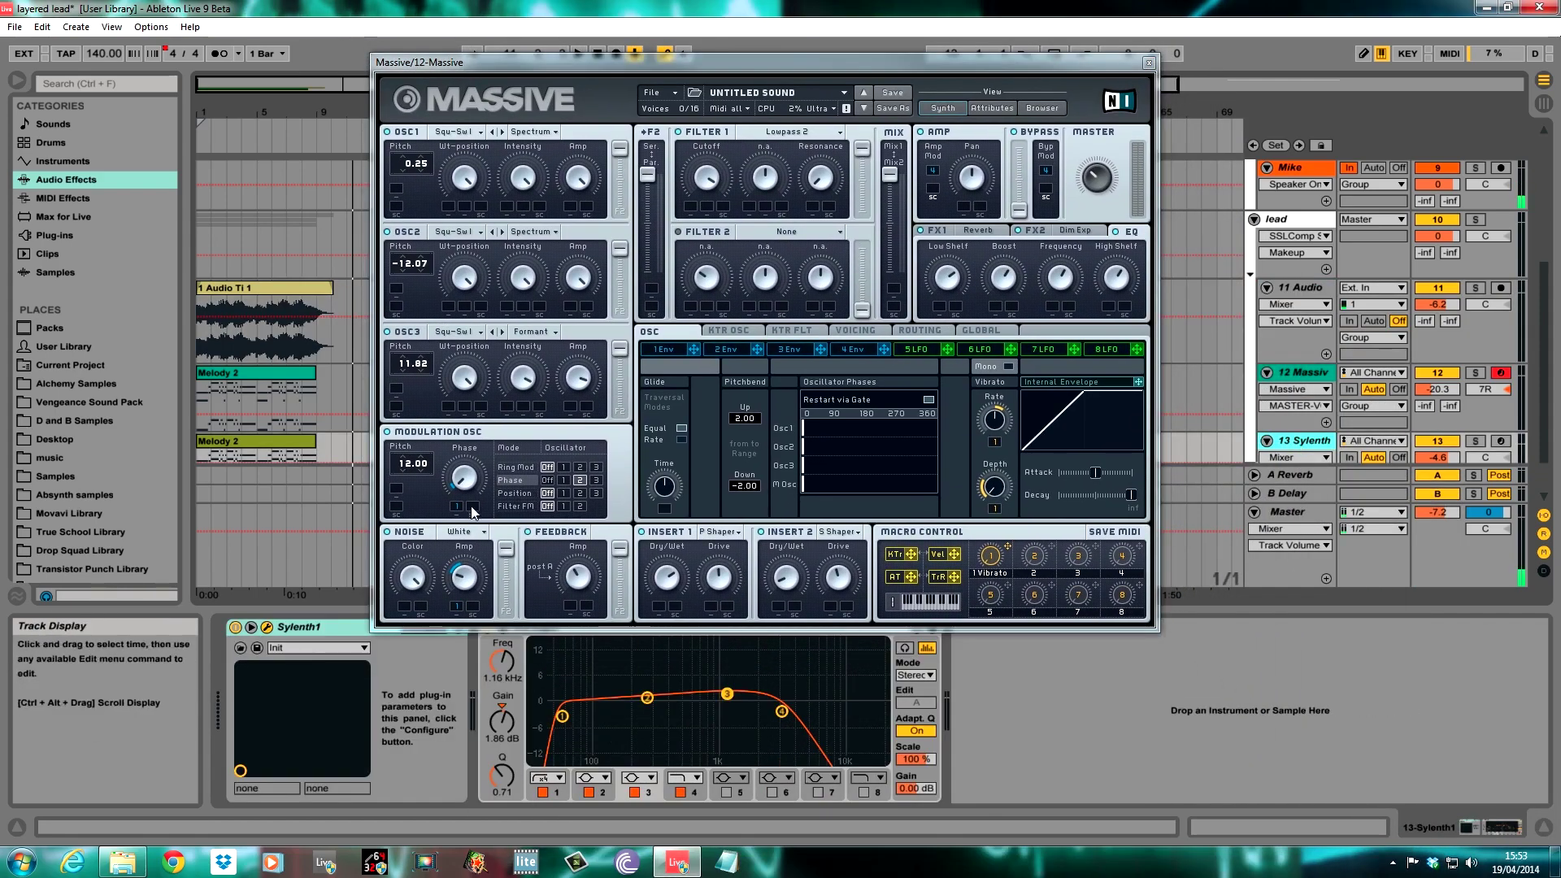
{"action": "left_click", "coordinate": [1148, 63]}
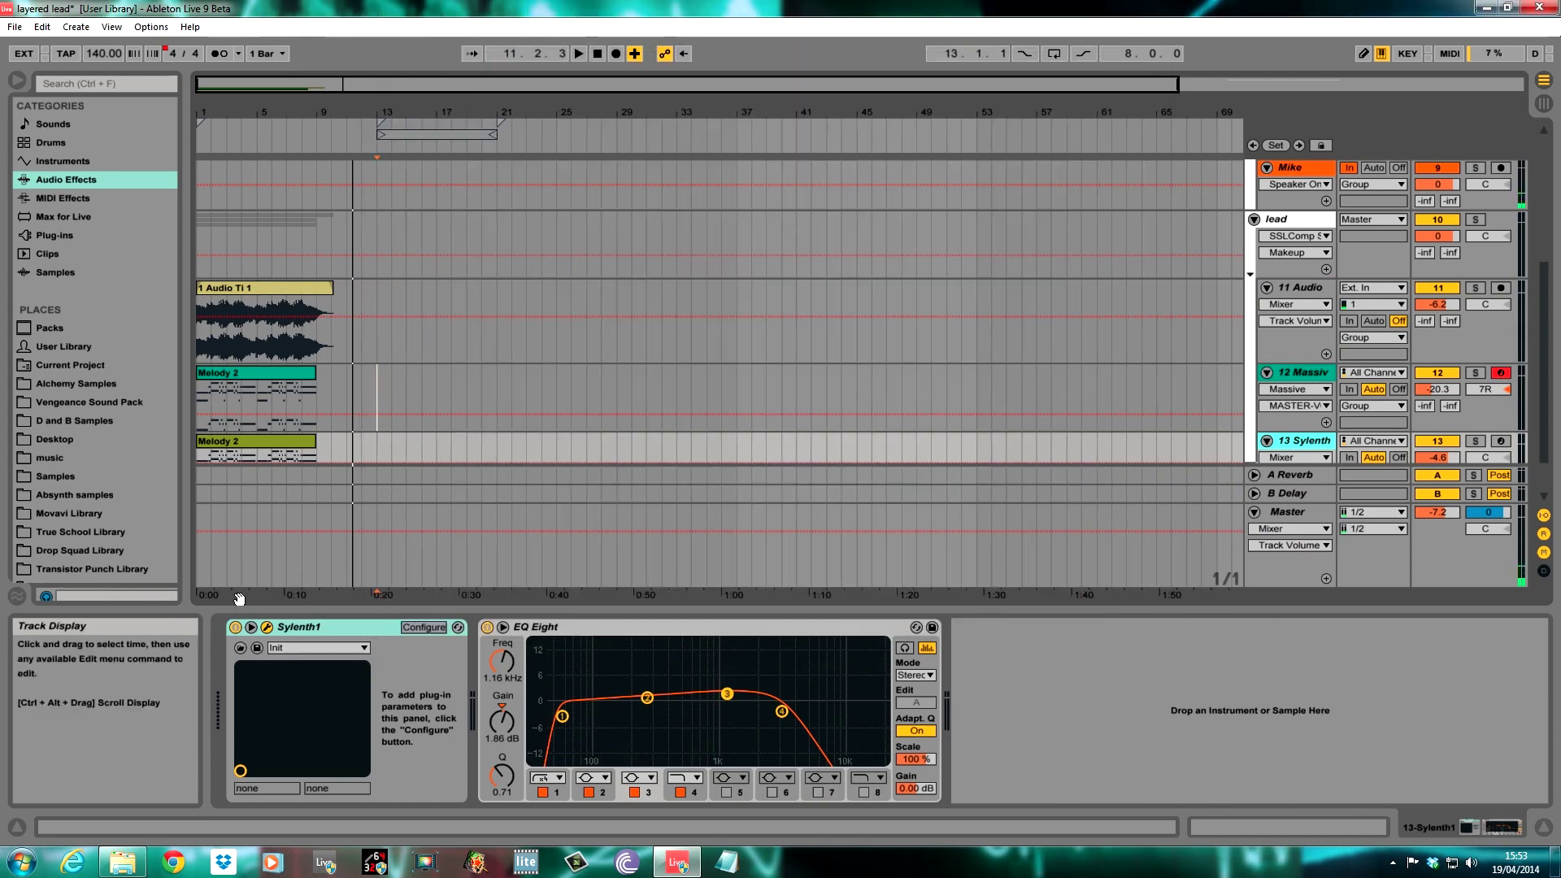
{"action": "left_click", "coordinate": [269, 631]}
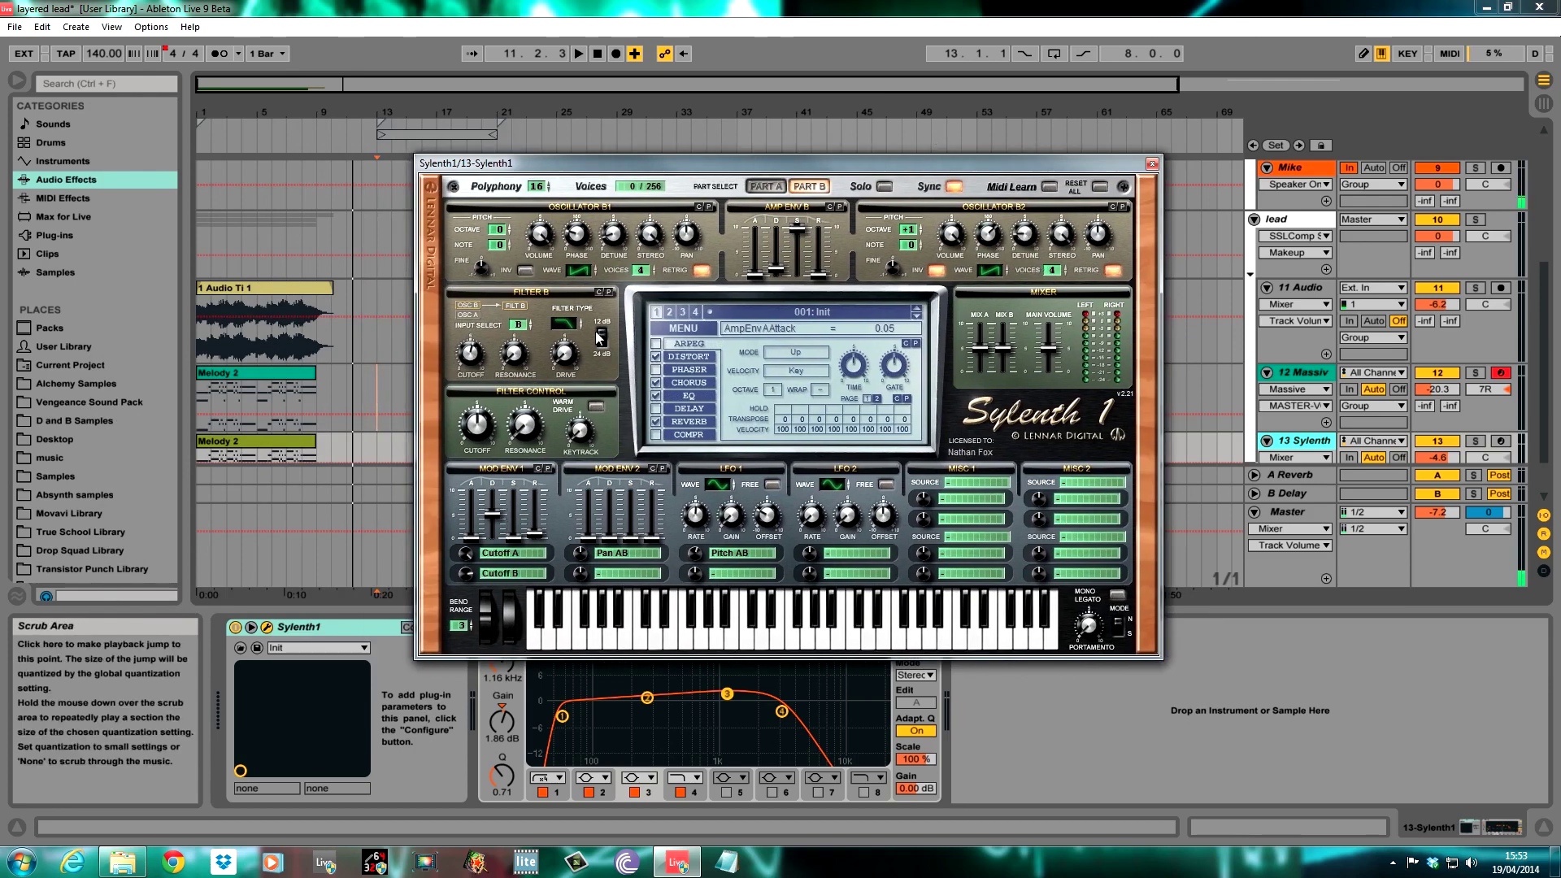
Step: Solo the 13 Sylenth track and play it from the start, then unsolo it and stop playback
{"action": "left_click", "coordinate": [199, 460]}
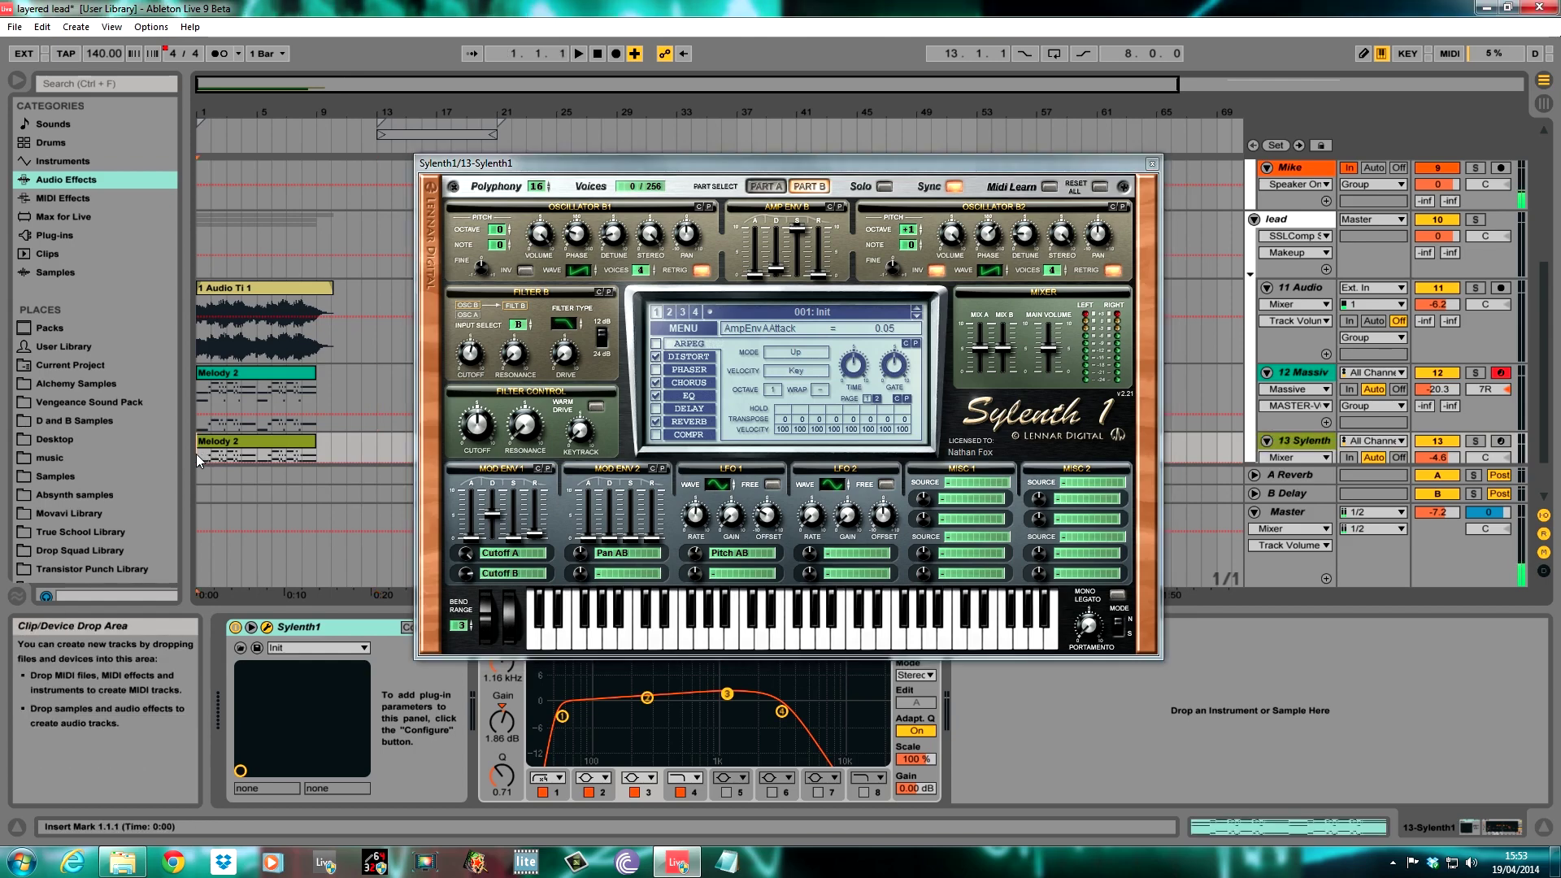
{"action": "left_click", "coordinate": [1476, 440]}
{"action": "key", "text": "space"}
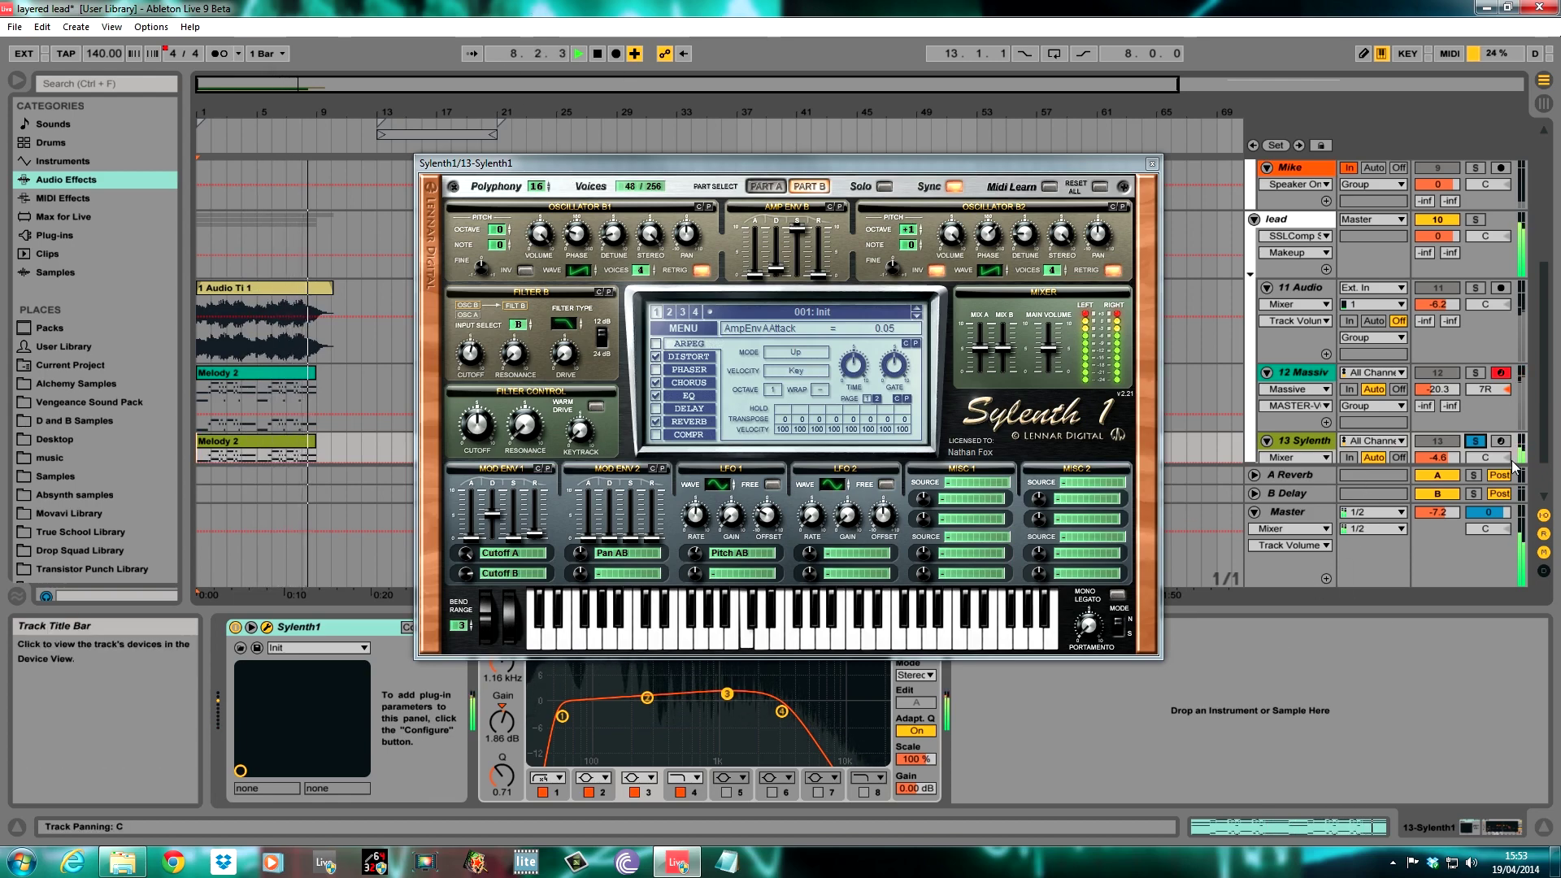
{"action": "left_click", "coordinate": [1475, 442]}
{"action": "key", "text": "space"}
Step: Show Part A in Sylenth1 and reposition the plug-in window so the track's device chain is uncovered
{"action": "left_click", "coordinate": [756, 187]}
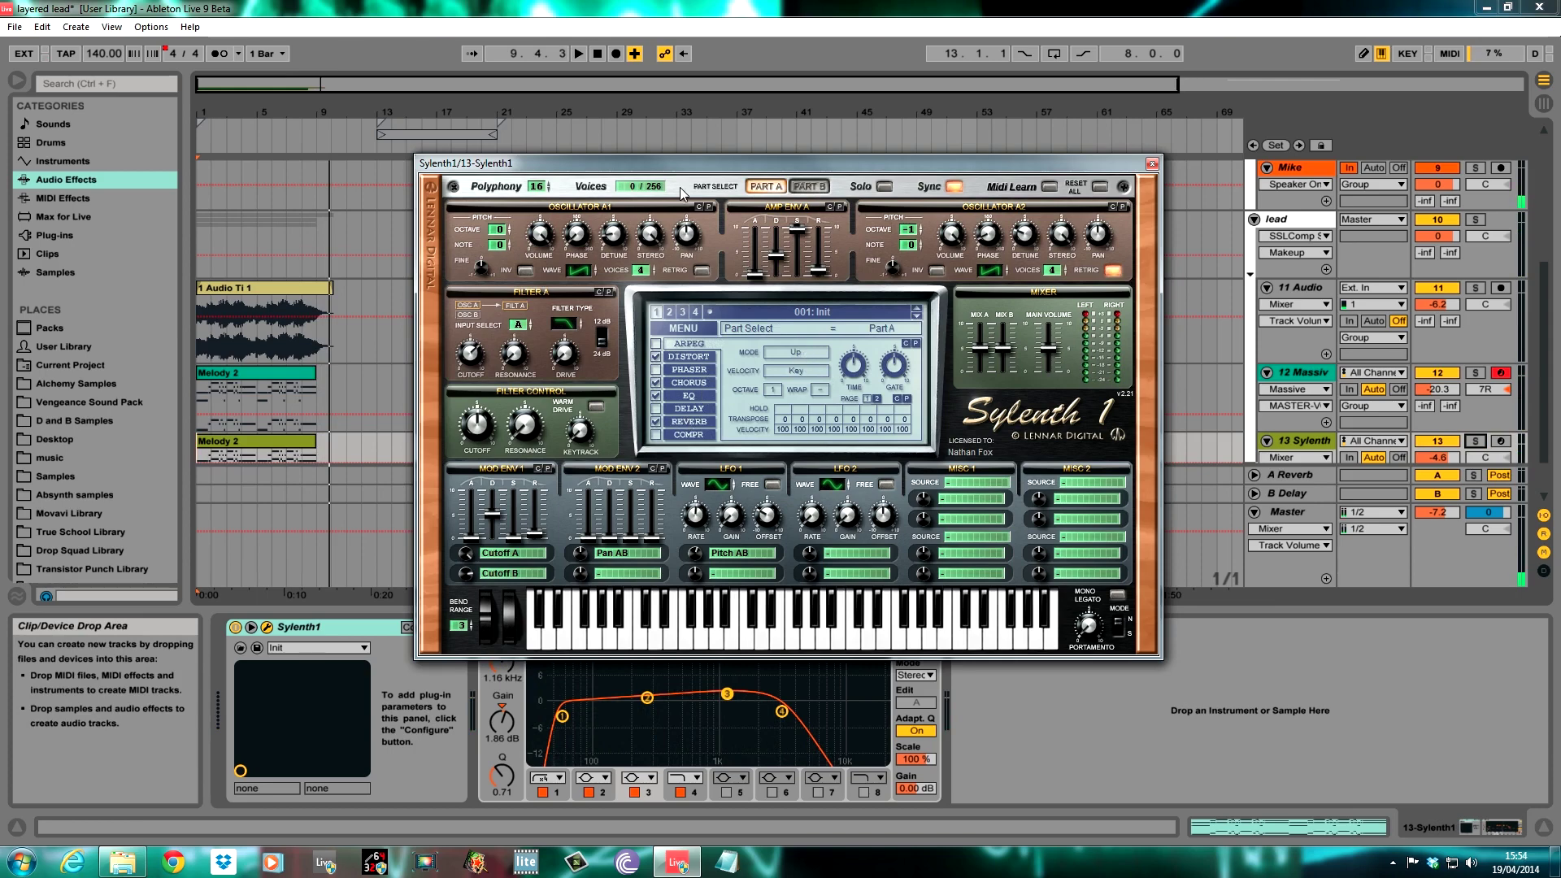
{"action": "left_click_drag", "start_coordinate": [743, 159], "coordinate": [684, 169]}
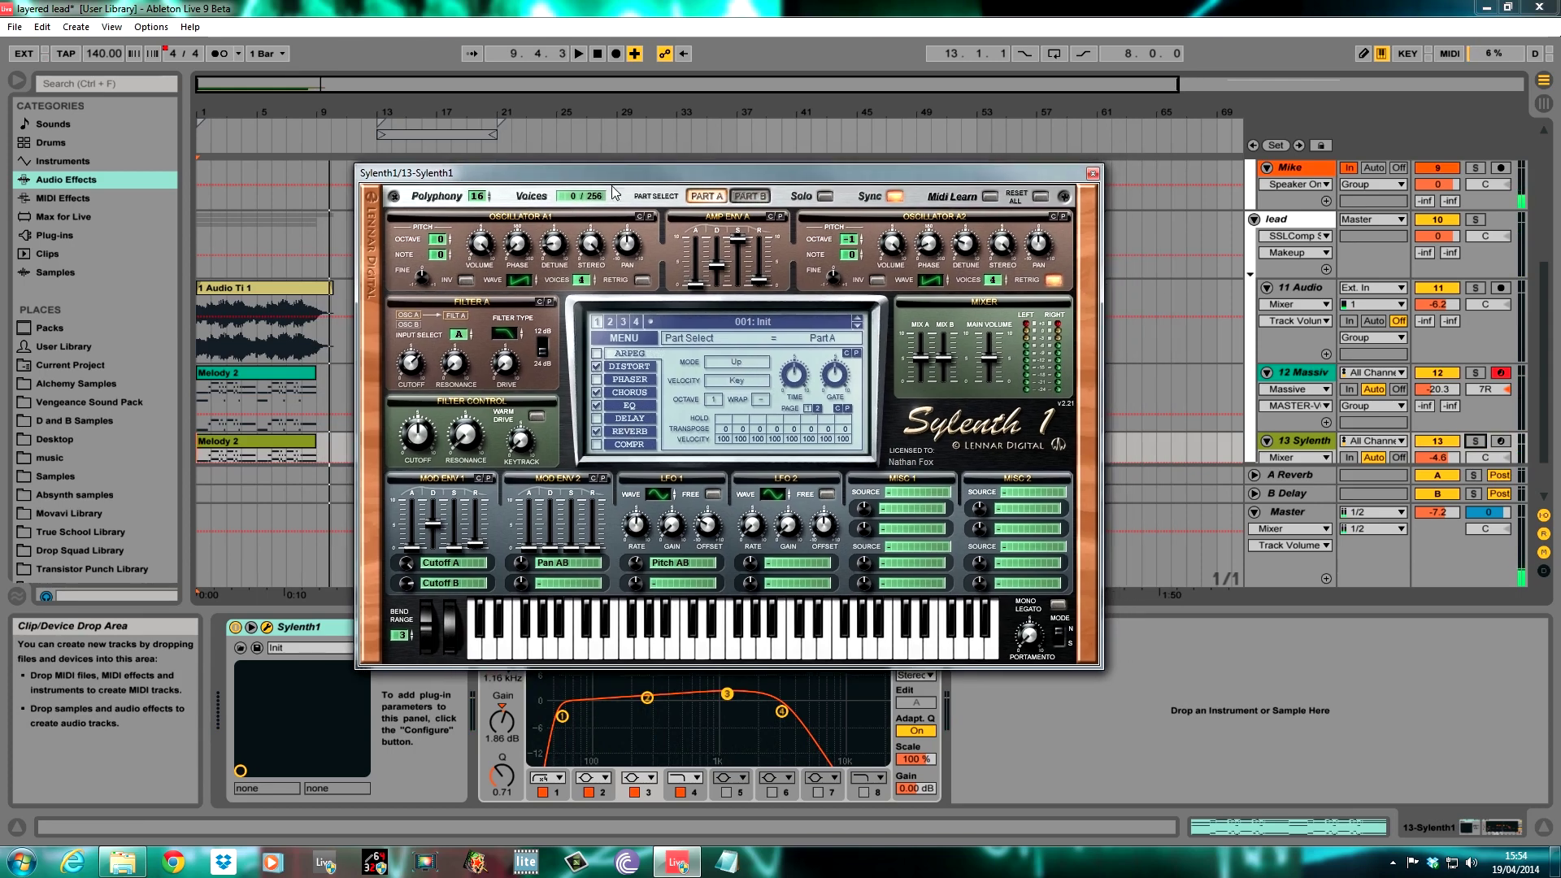
{"action": "left_click_drag", "start_coordinate": [633, 184], "coordinate": [705, 110]}
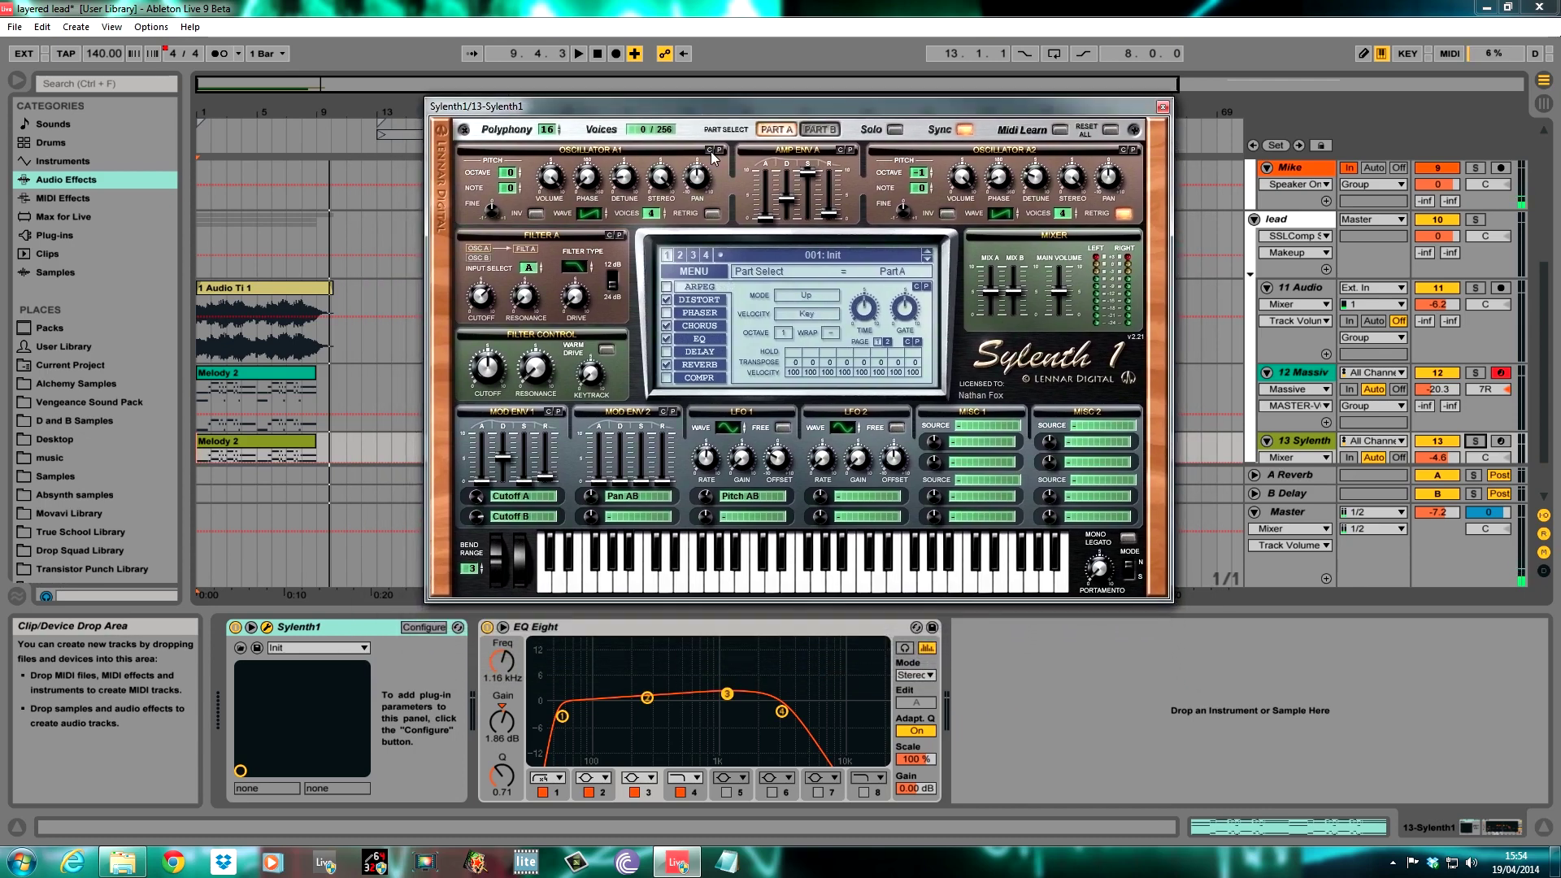